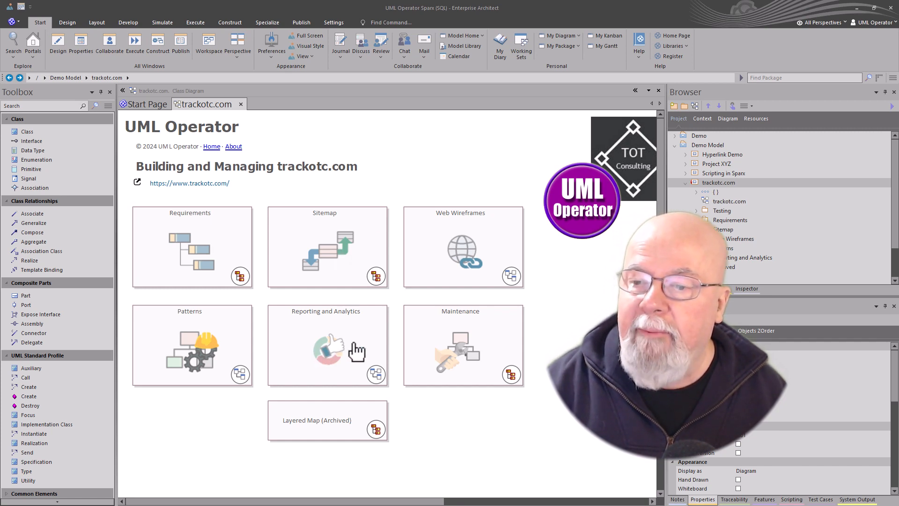
Step: Open the Reporting and Analytics diagram from the trackotc.com overview
click(375, 374)
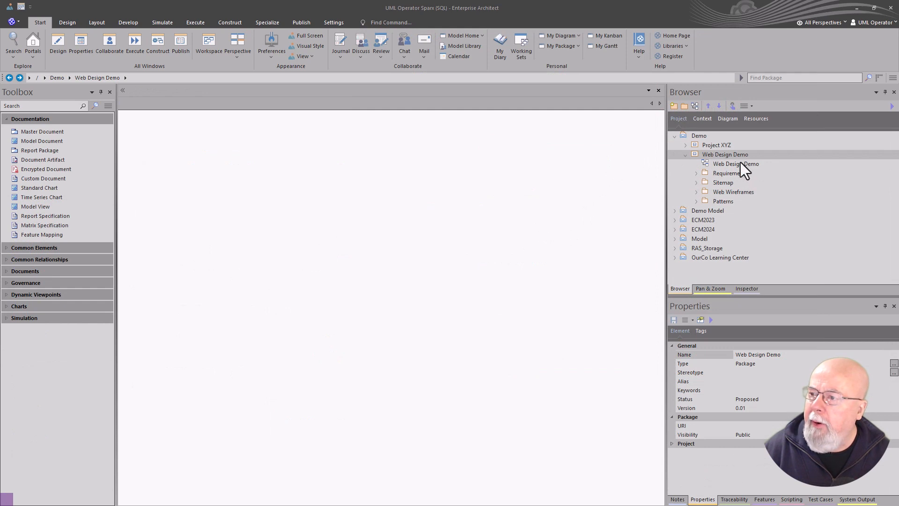
Step: Add a package named Reporting and Analytics under Web Design Demo, with package only as its initial content
click(732, 156)
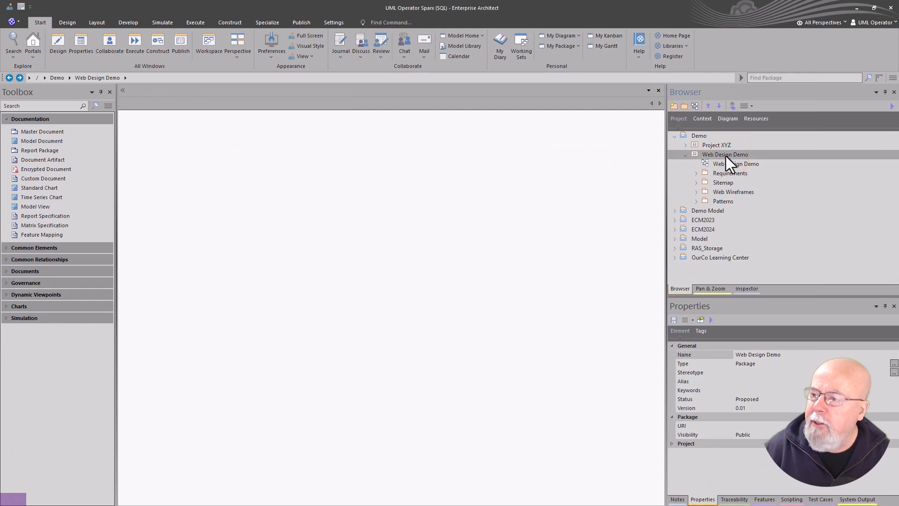
click(685, 105)
text(Reporting and Analytics)
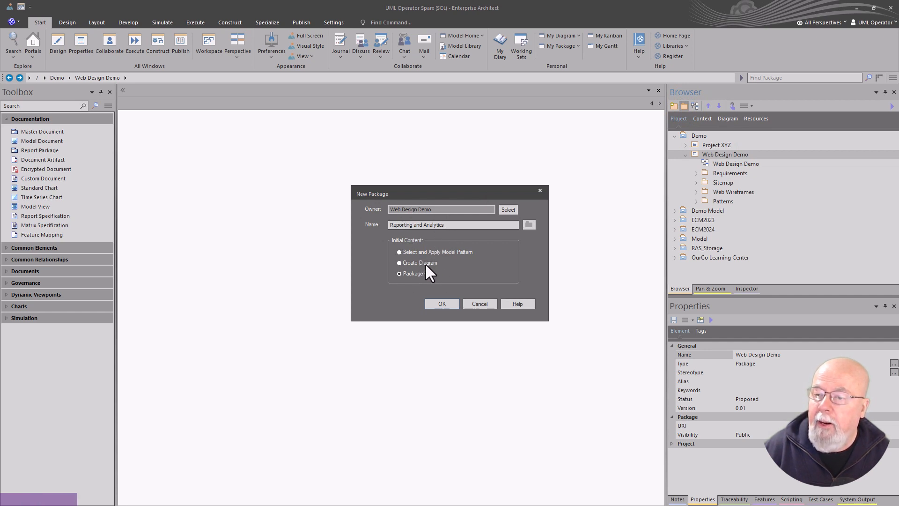
click(441, 305)
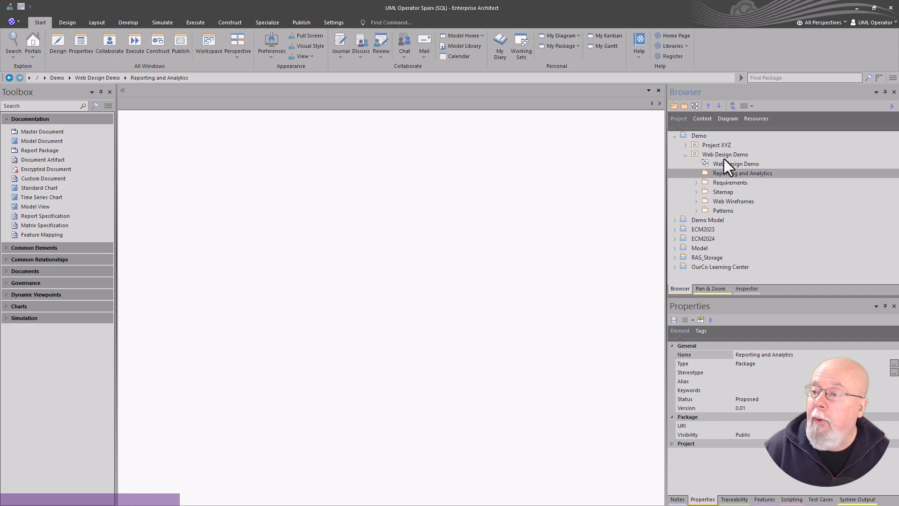
Step: Create an Extended ModelDocument diagram named Reporting and Analytics in the new Reporting and Analytics package
click(696, 107)
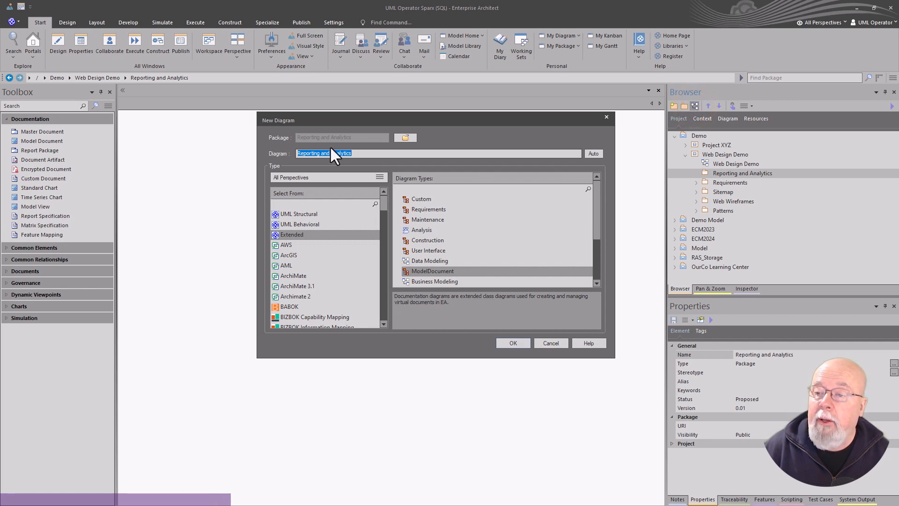
click(291, 235)
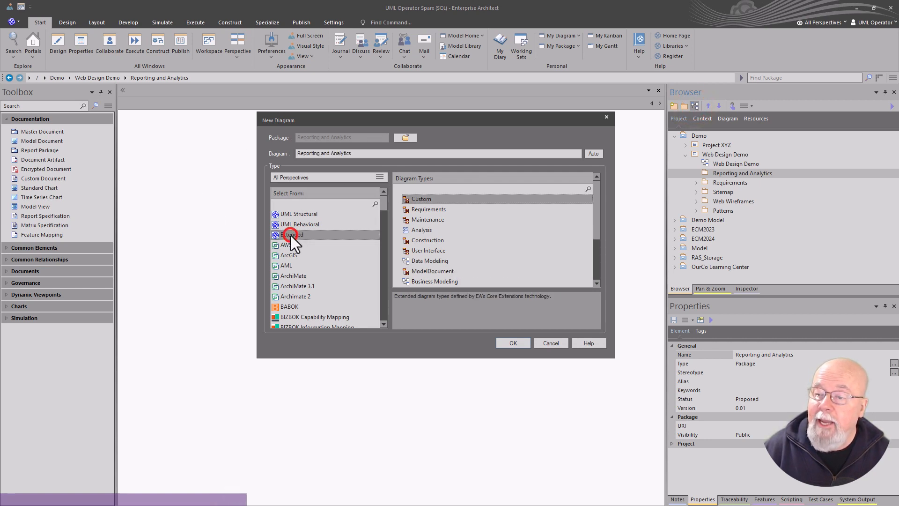
click(422, 273)
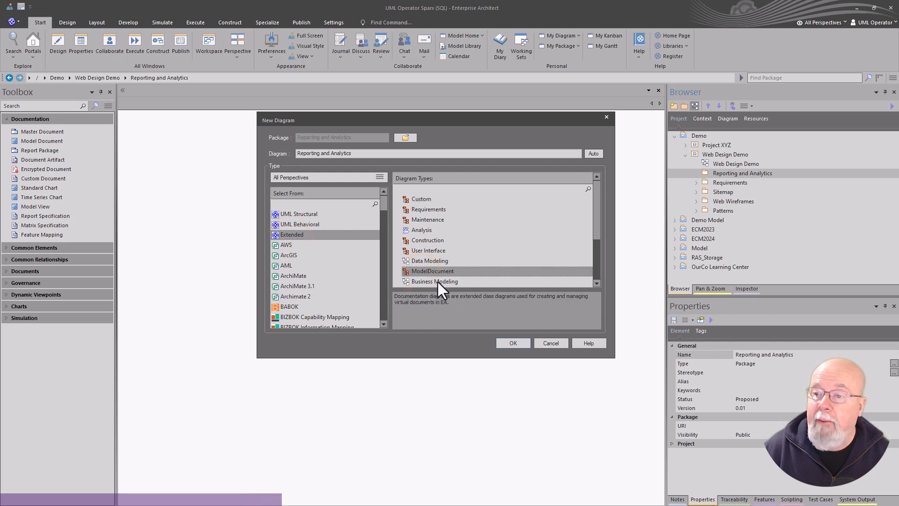
drag(410, 297, 517, 335)
click(510, 344)
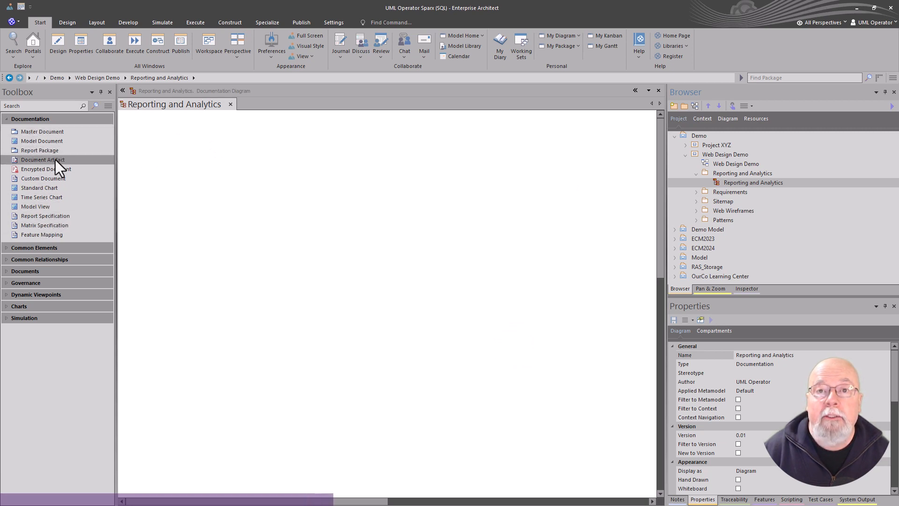
click(204, 142)
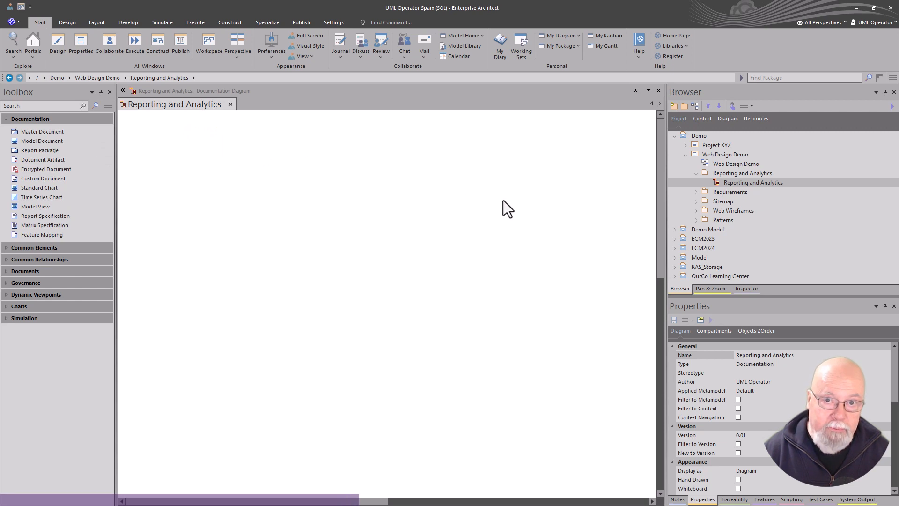
Step: Create a second diagram named Reporting and Analytics2 in the Reporting and Analytics package, using the Document Templates diagram type
click(744, 174)
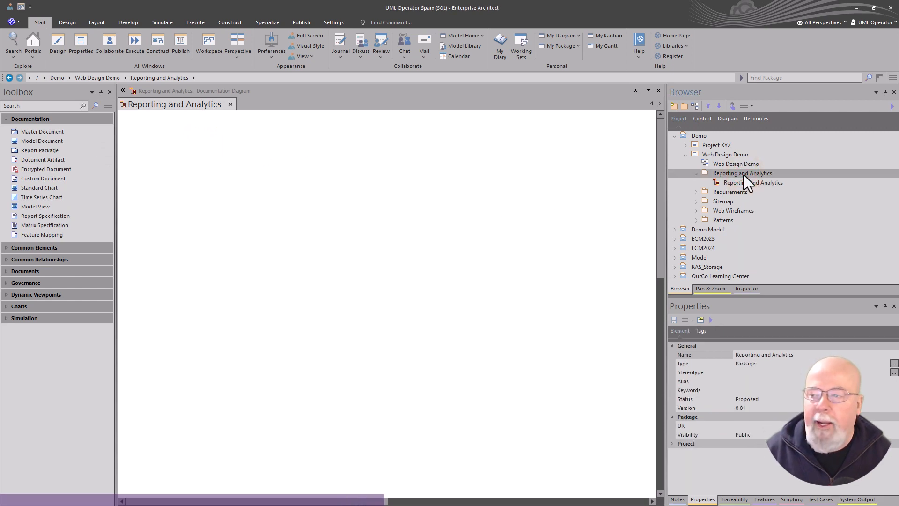
click(696, 106)
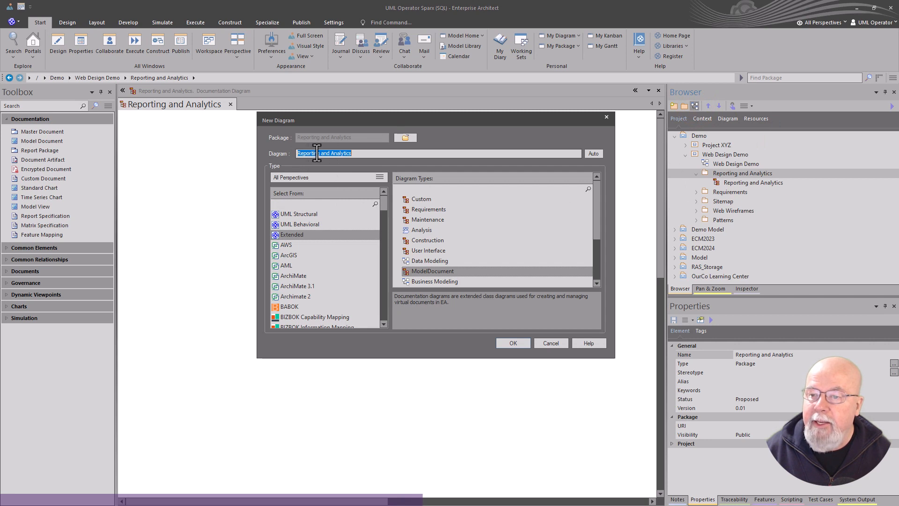
click(355, 152)
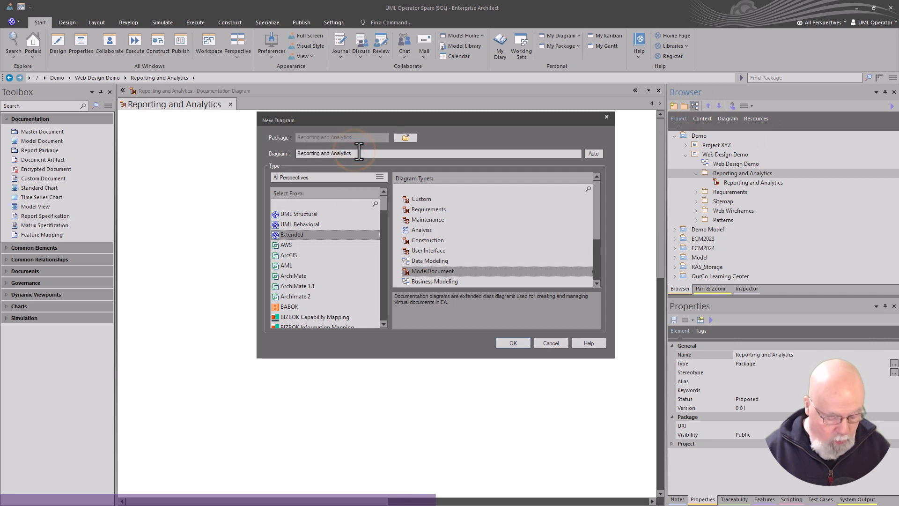
text(2)
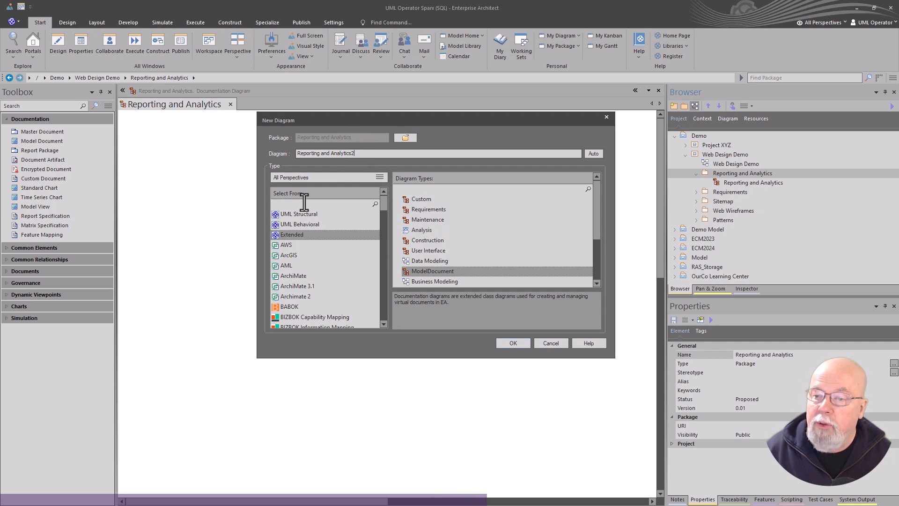
scroll(307, 252, down, 2)
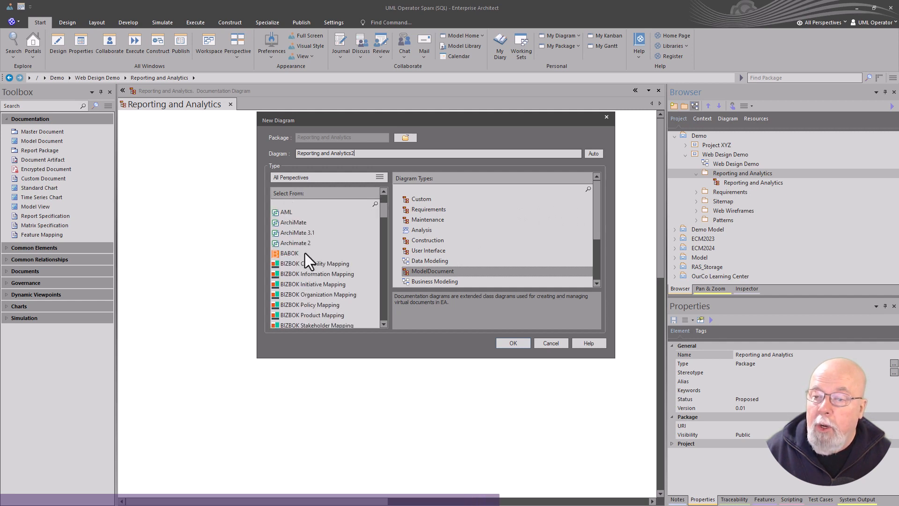
scroll(305, 253, down, 5)
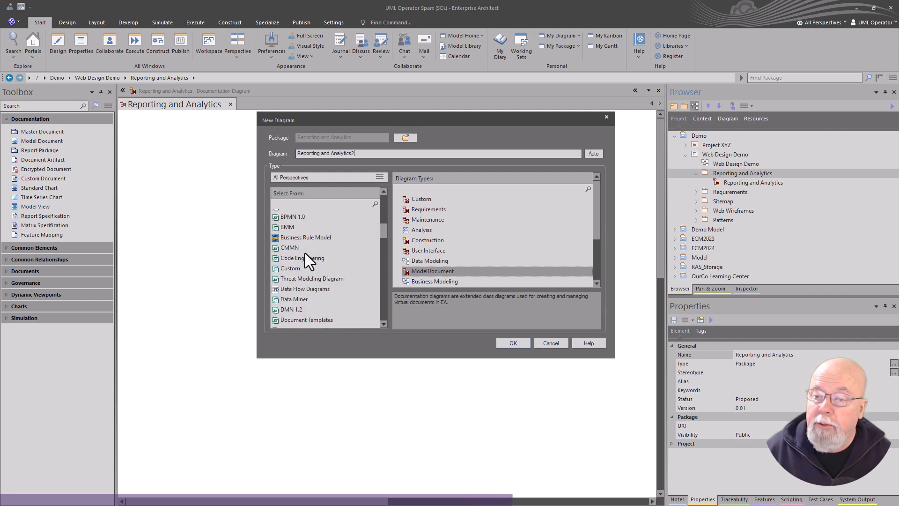
scroll(305, 253, down, 2)
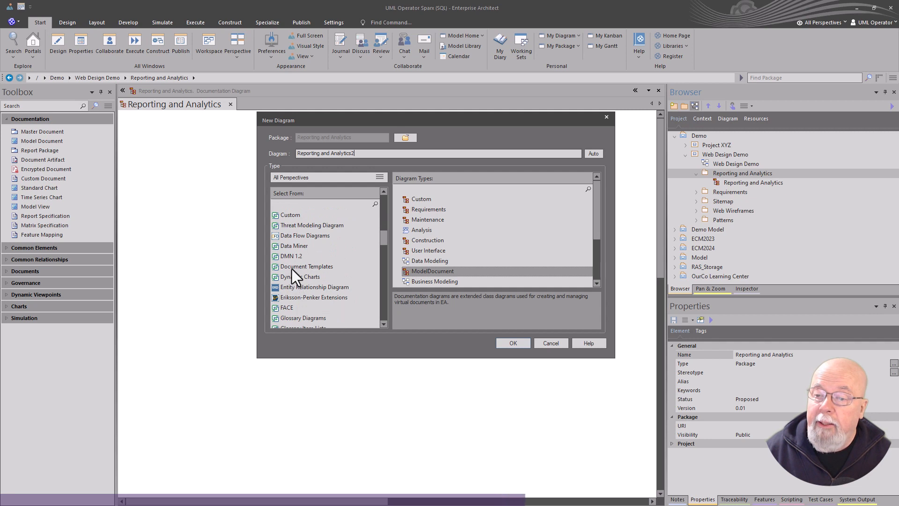
click(291, 267)
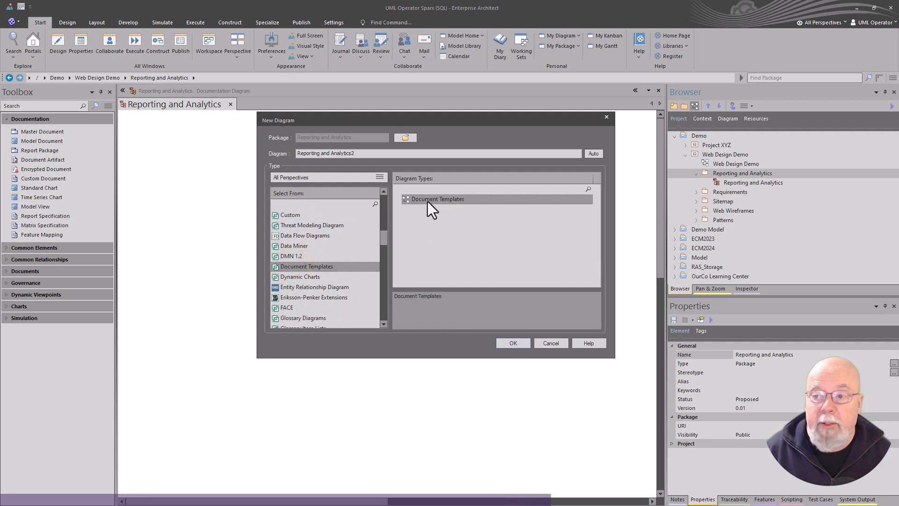
click(515, 344)
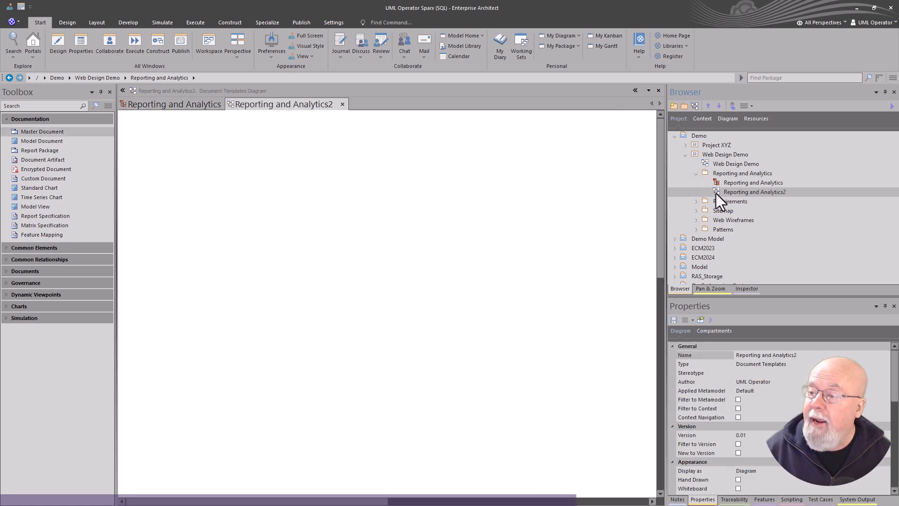
Step: Compare the toolbox elements offered for the Reporting and Analytics and Reporting and Analytics2 diagrams
click(311, 133)
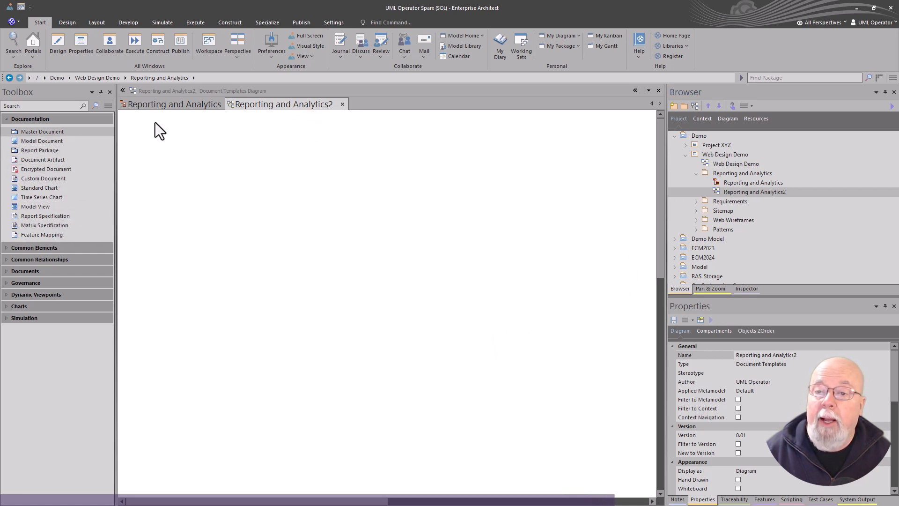
click(164, 105)
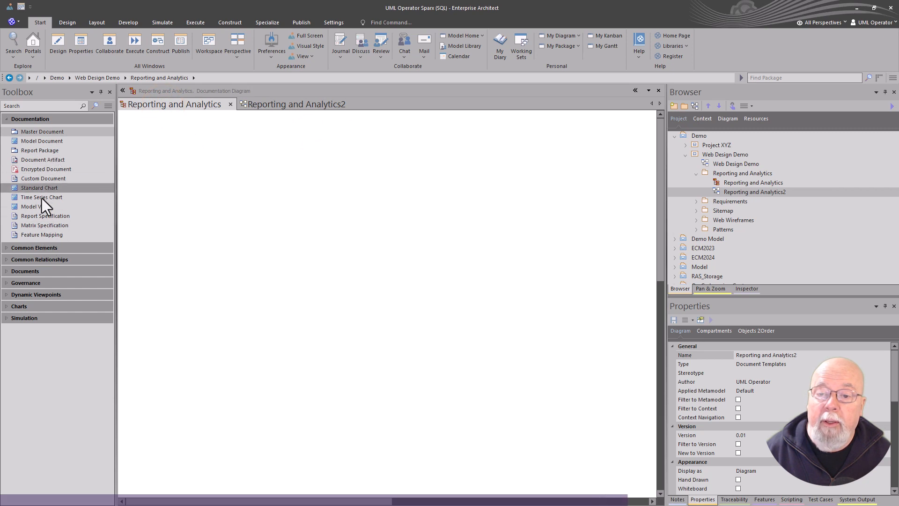
click(246, 106)
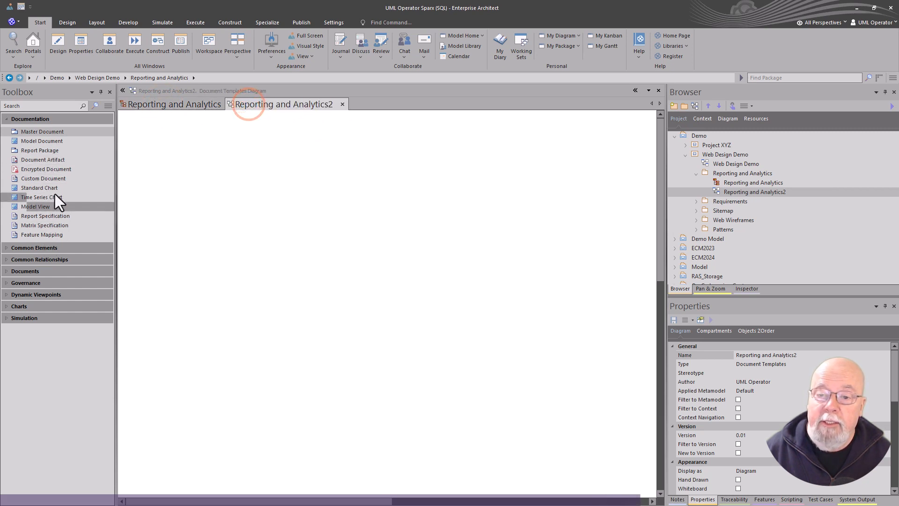
Step: Close the Reporting and Analytics2 diagram and delete it from the model
click(342, 104)
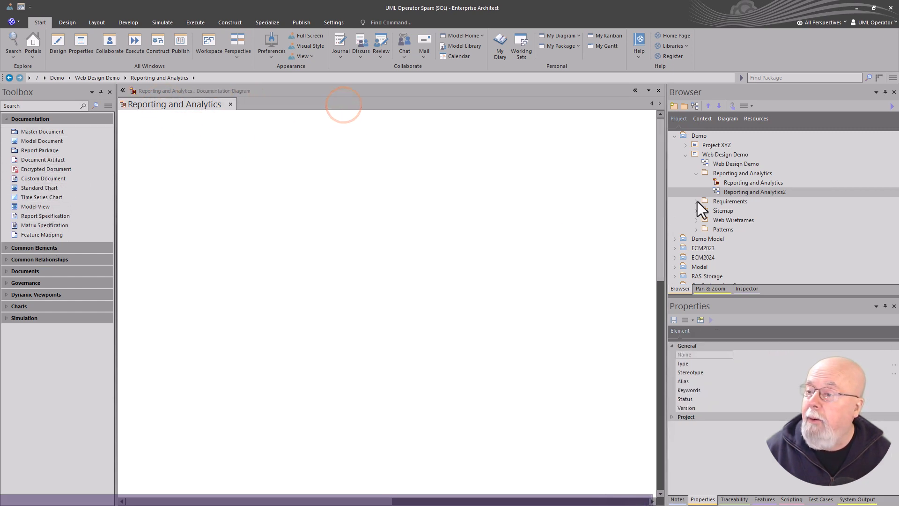
right_click(726, 192)
click(758, 322)
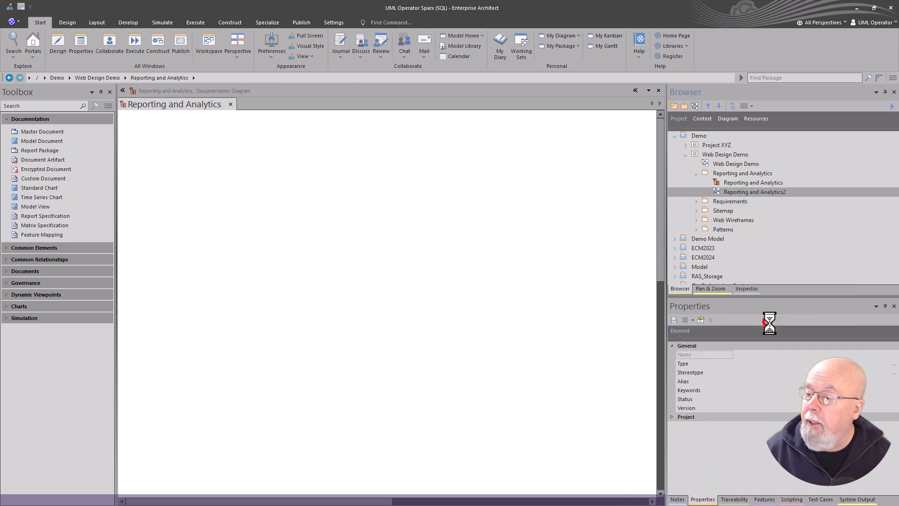
click(447, 280)
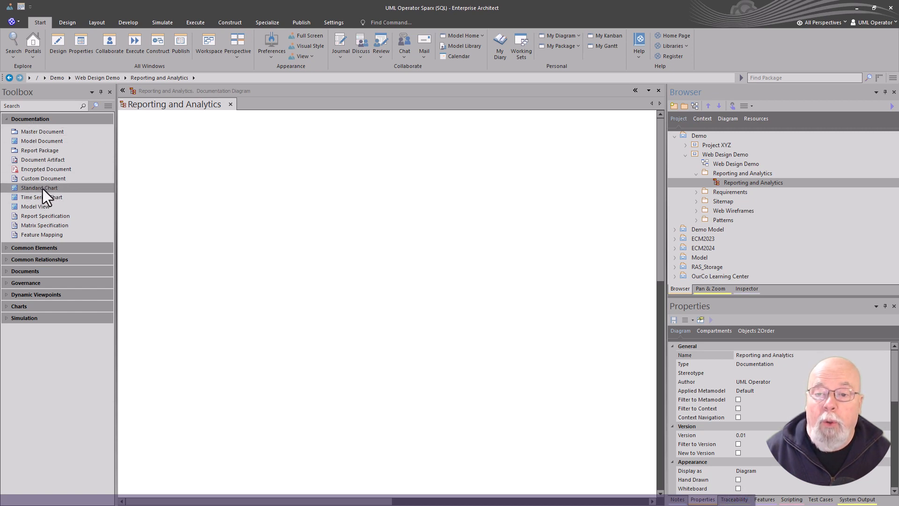
Step: Add a Standard Chart element to the Reporting and Analytics diagram and name it Requirements Development Progress
drag(42, 189, 187, 144)
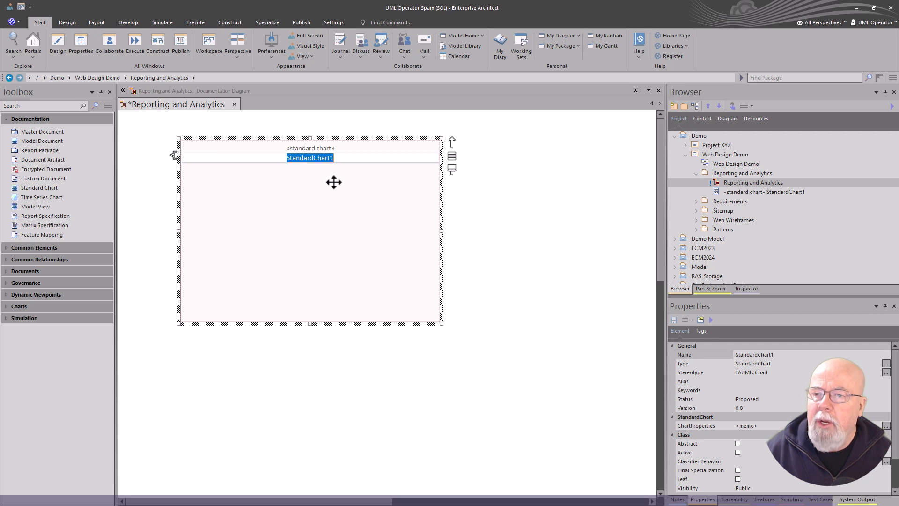
click(335, 206)
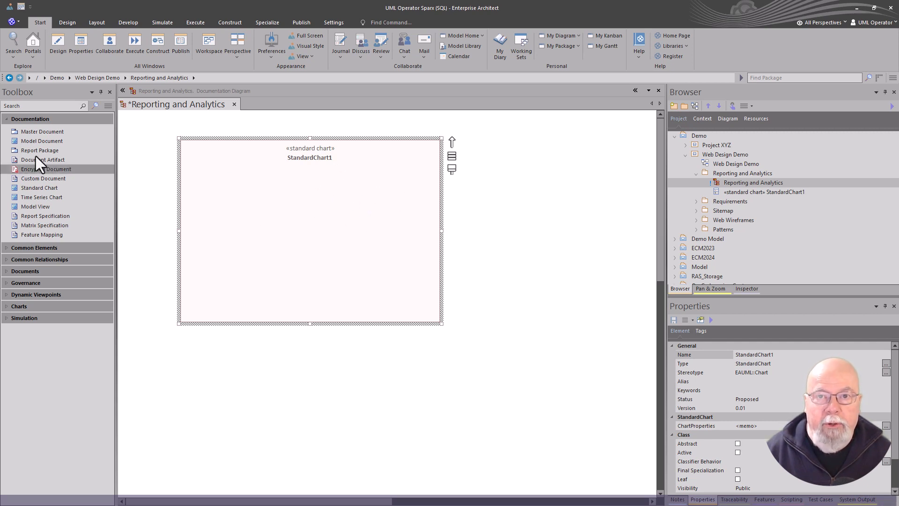
click(323, 185)
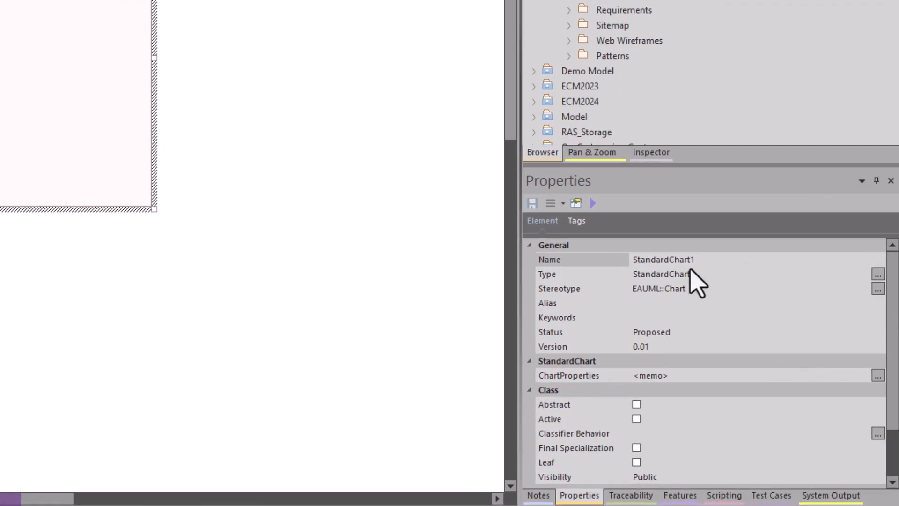
click(771, 356)
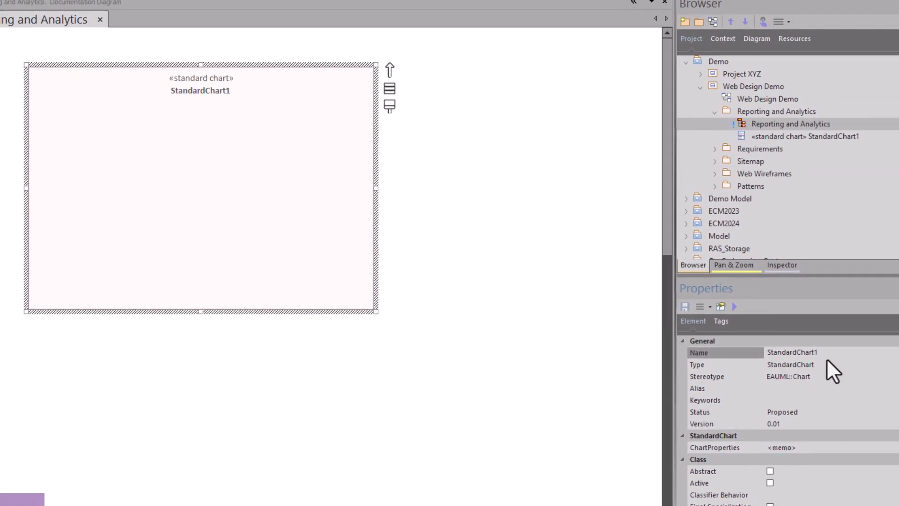
drag(834, 351, 743, 356)
text(Requirements Development Progress)
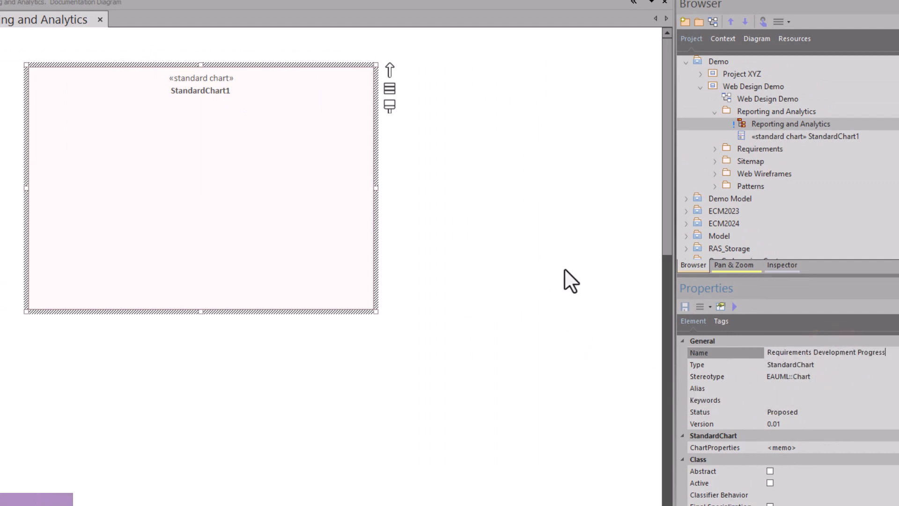
click(491, 261)
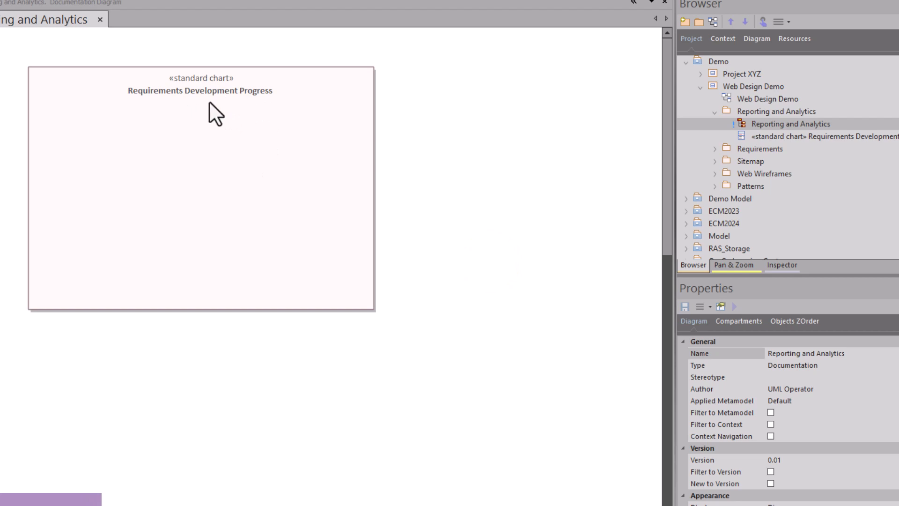
Step: Reload the Reporting and Analytics diagram from the repository, discarding its unsaved changes
right_click(435, 139)
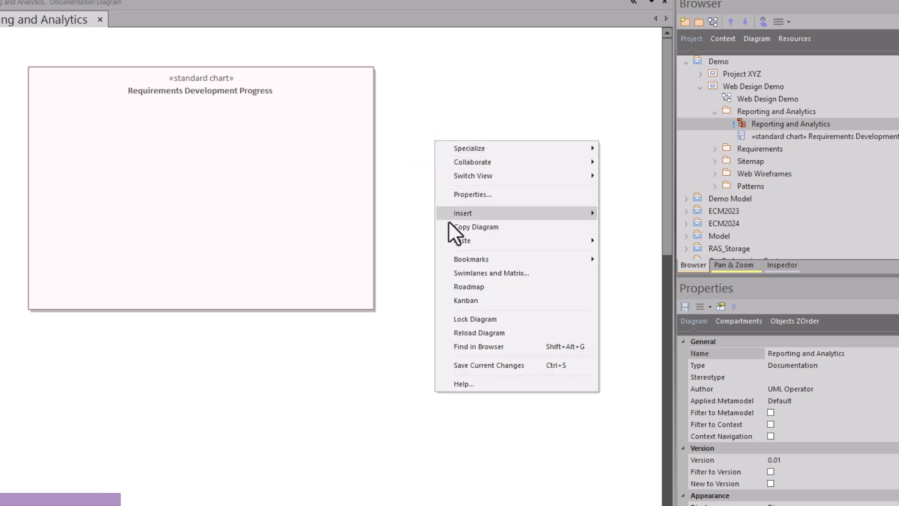
click(480, 332)
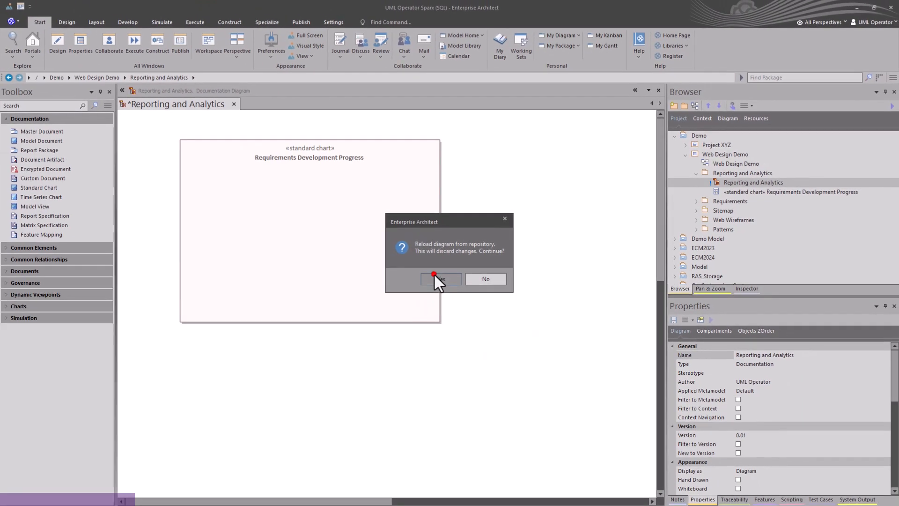
click(404, 264)
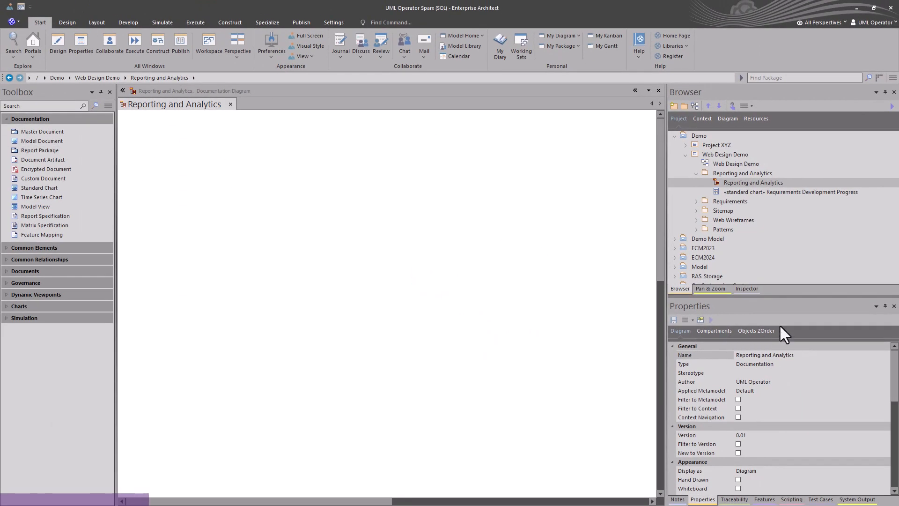
Step: Place the existing Requirements Development Progress chart from the model tree onto the diagram's upper area
click(280, 192)
scroll(237, 196, down, 5)
scroll(237, 196, up, 5)
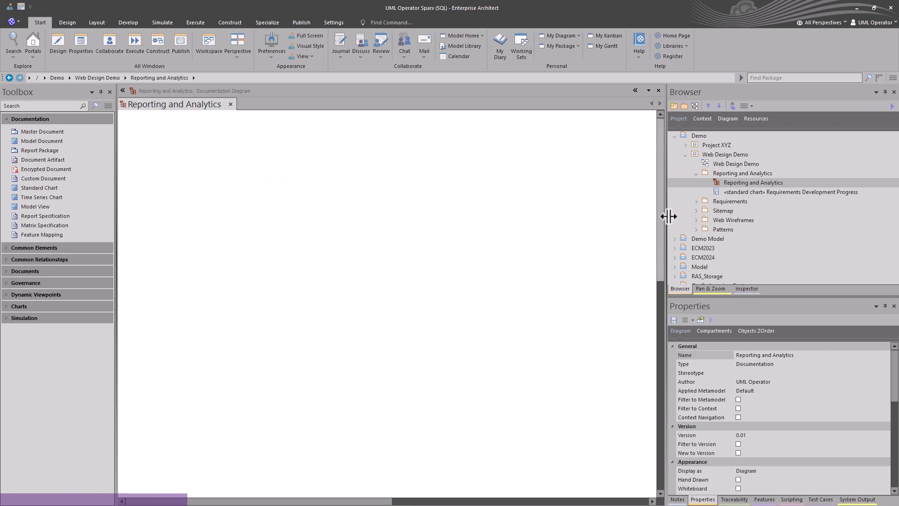
drag(747, 191, 209, 145)
drag(399, 259, 355, 253)
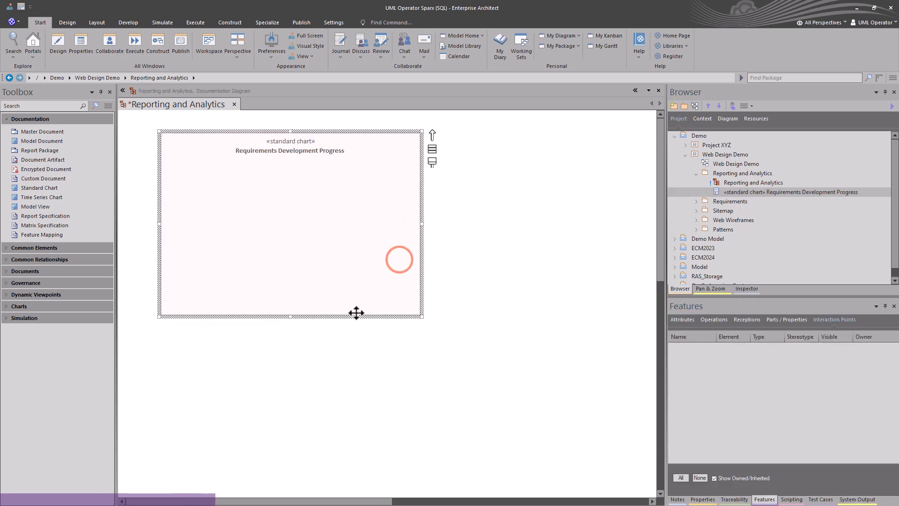
Step: Shift the Requirements Development Progress chart slightly toward the diagram's upper-left corner and set its pie series to Element.Status
click(365, 362)
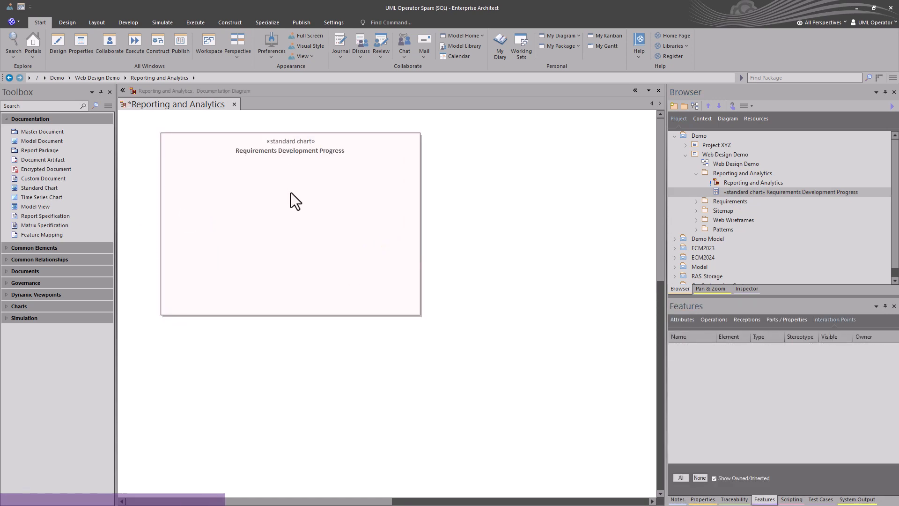
drag(283, 191, 269, 180)
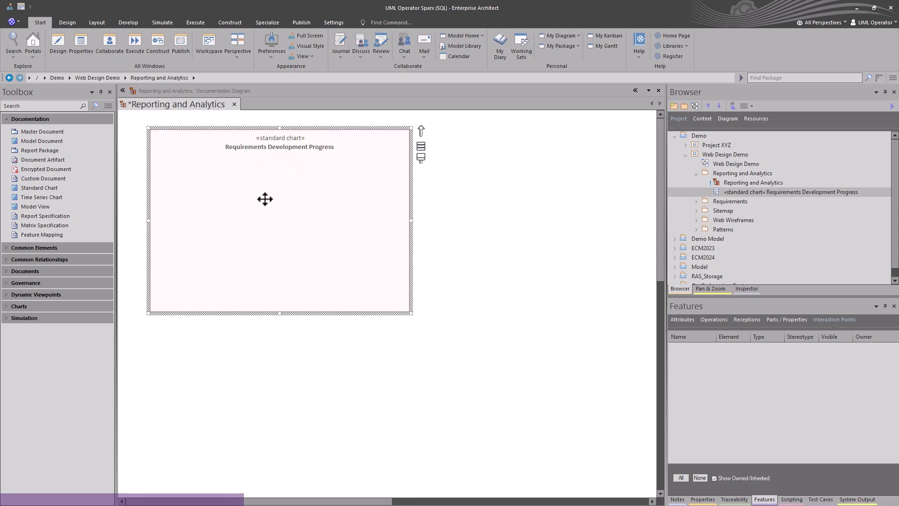
double_click(265, 199)
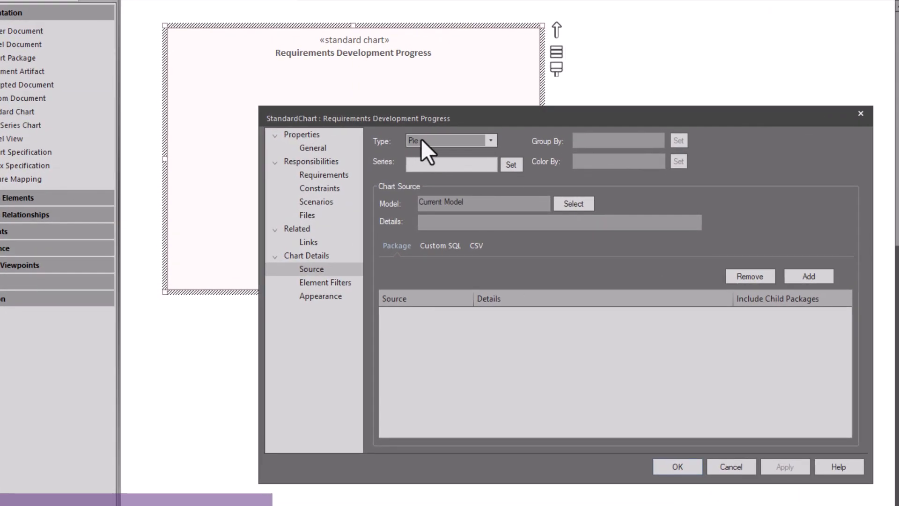
click(420, 139)
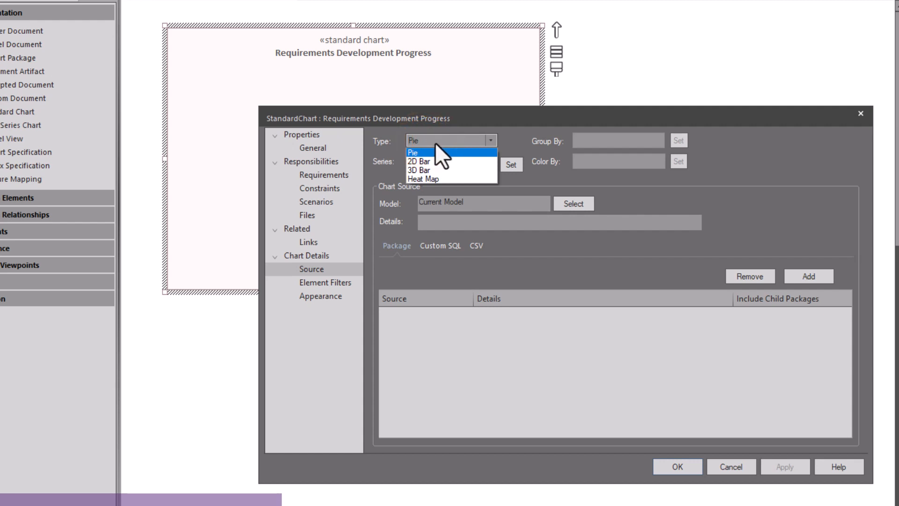
click(460, 140)
click(444, 163)
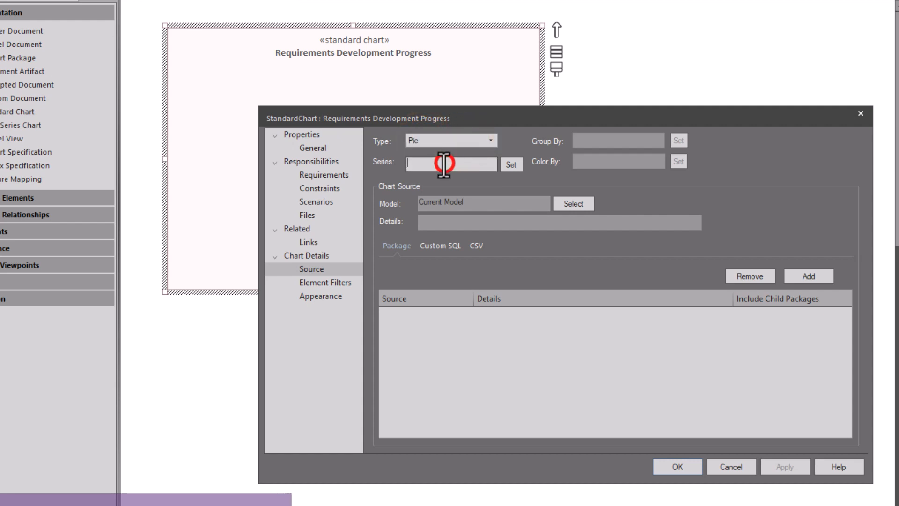
click(512, 166)
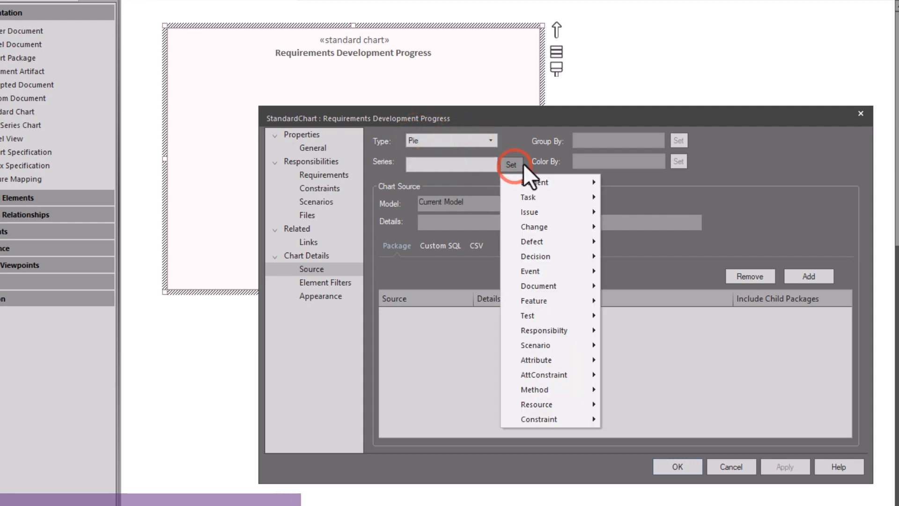
mouse_move(546, 185)
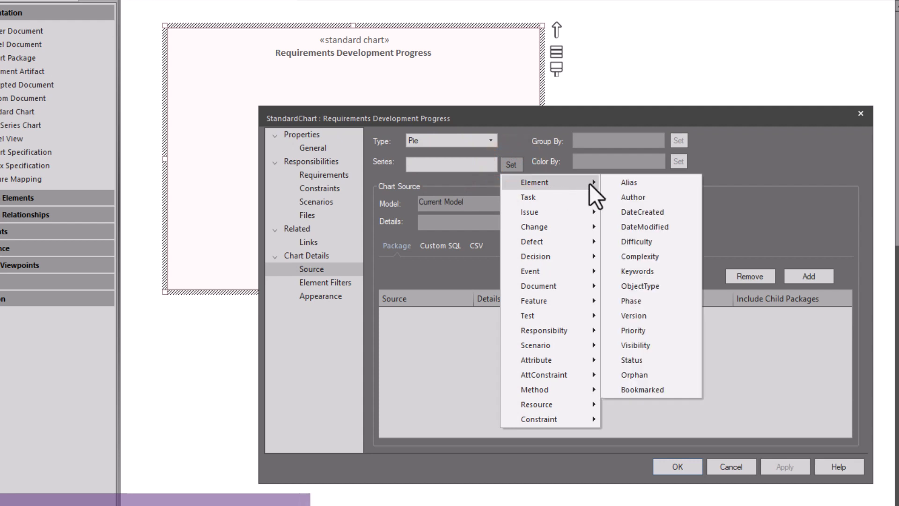
click(637, 361)
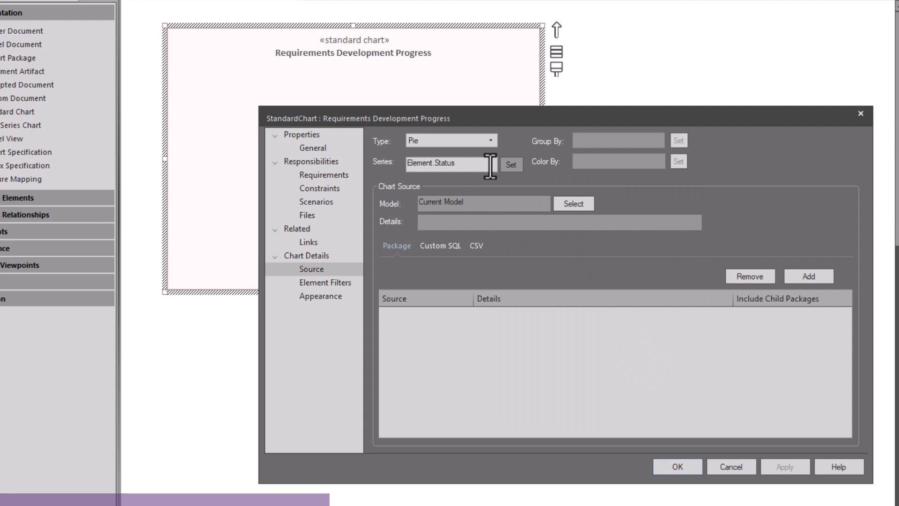
click(506, 164)
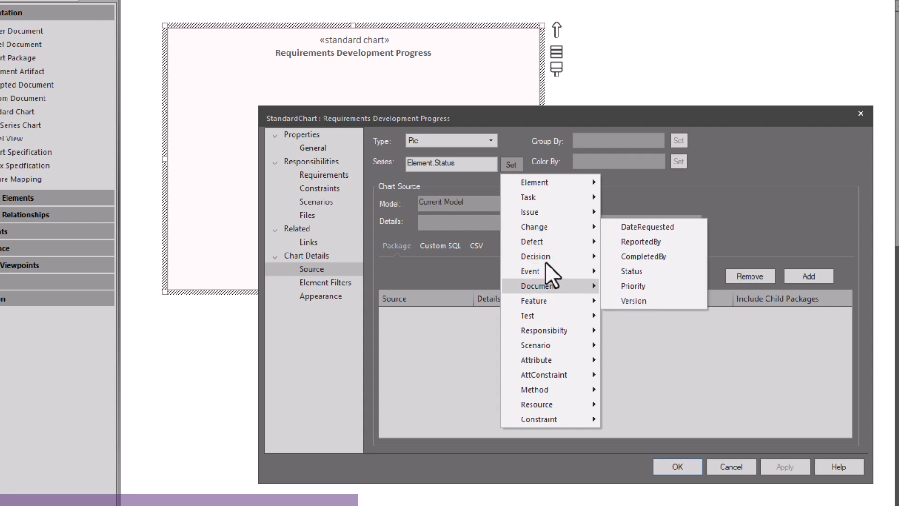
mouse_move(547, 181)
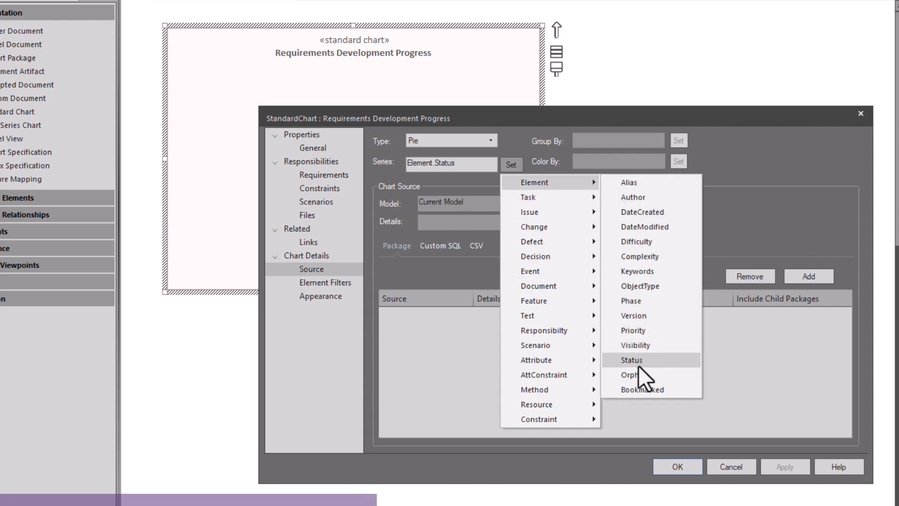
click(774, 376)
click(551, 339)
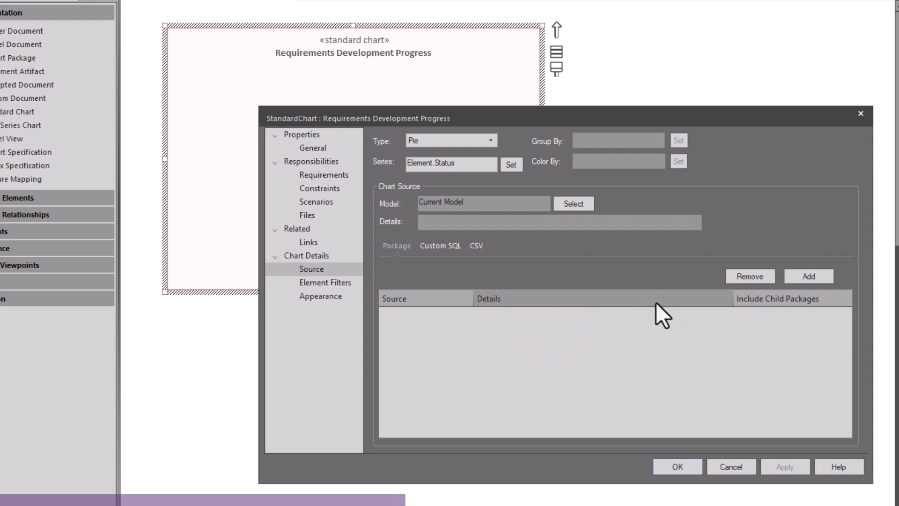
Step: Add the Requirements package of trackotc.com in Demo Model as the chart's source and apply the chart settings
click(802, 276)
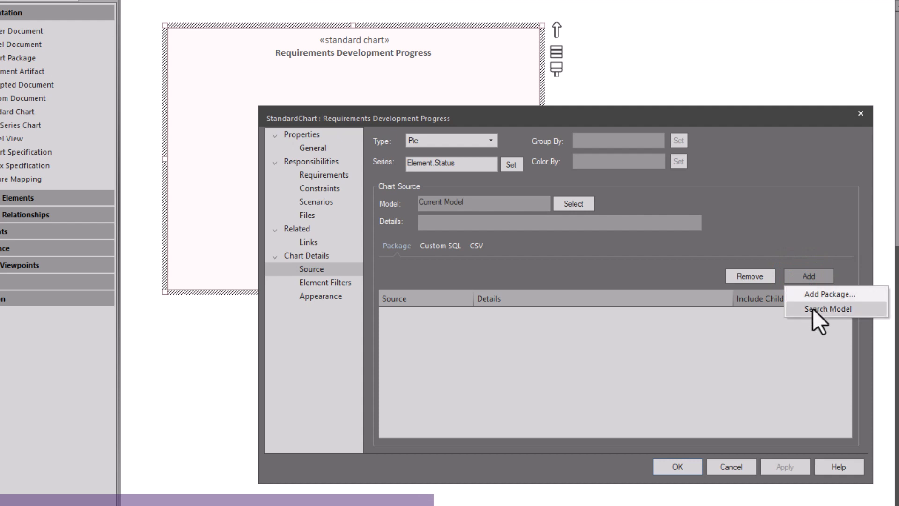
click(816, 294)
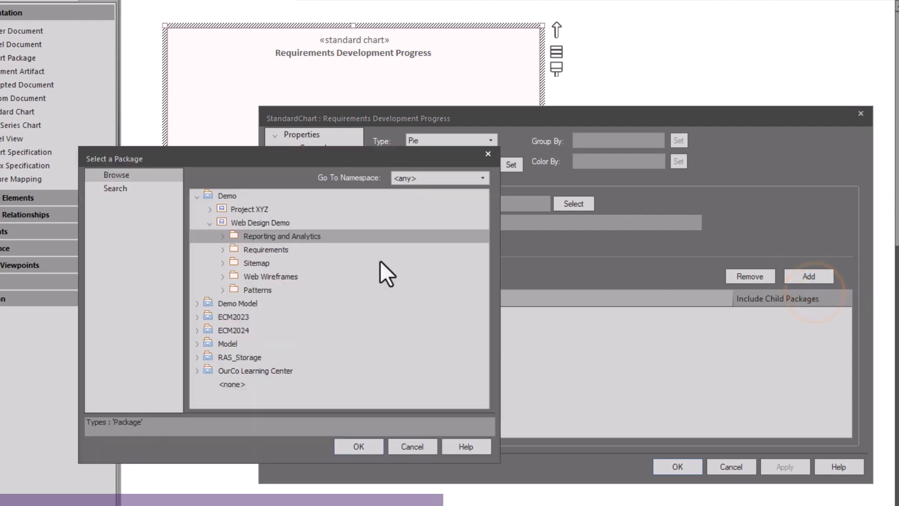
click(197, 303)
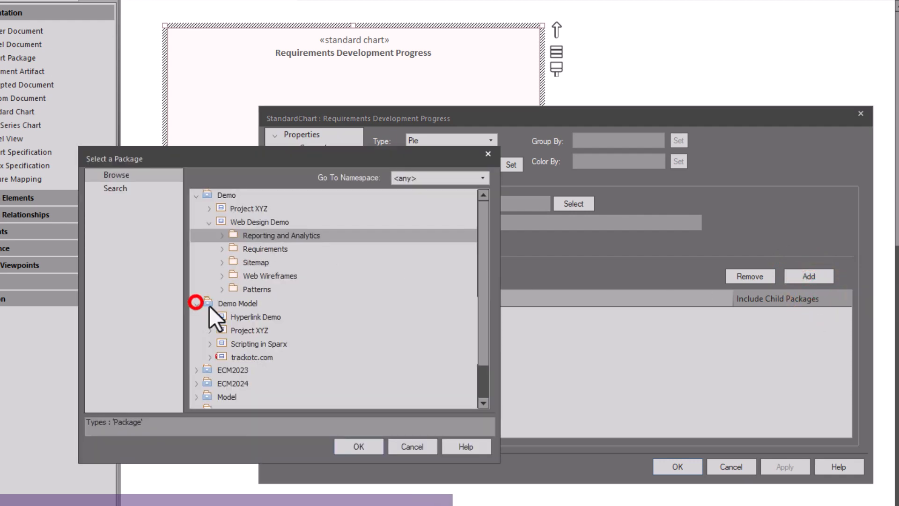
click(209, 356)
click(246, 331)
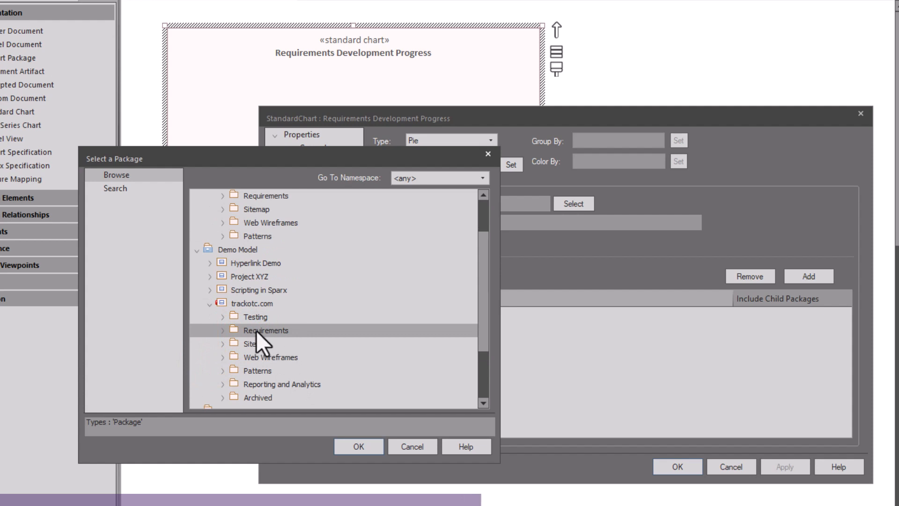
click(223, 332)
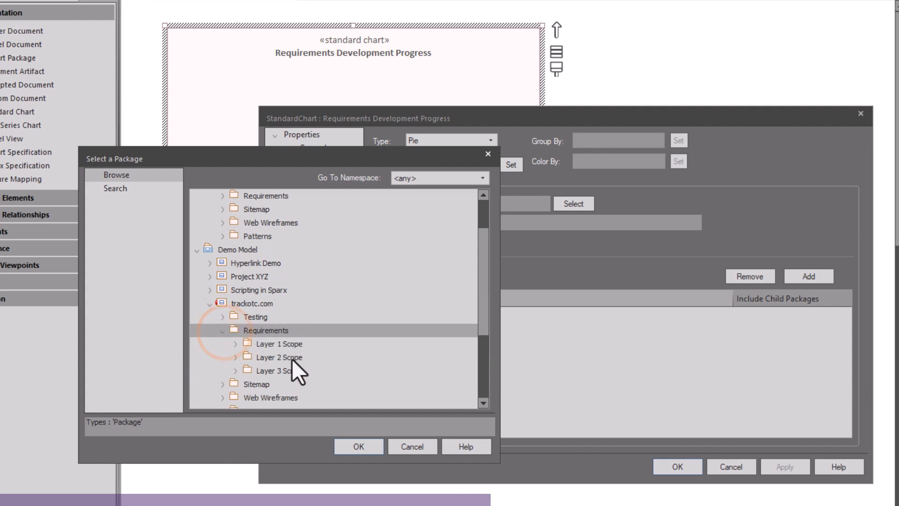
click(363, 448)
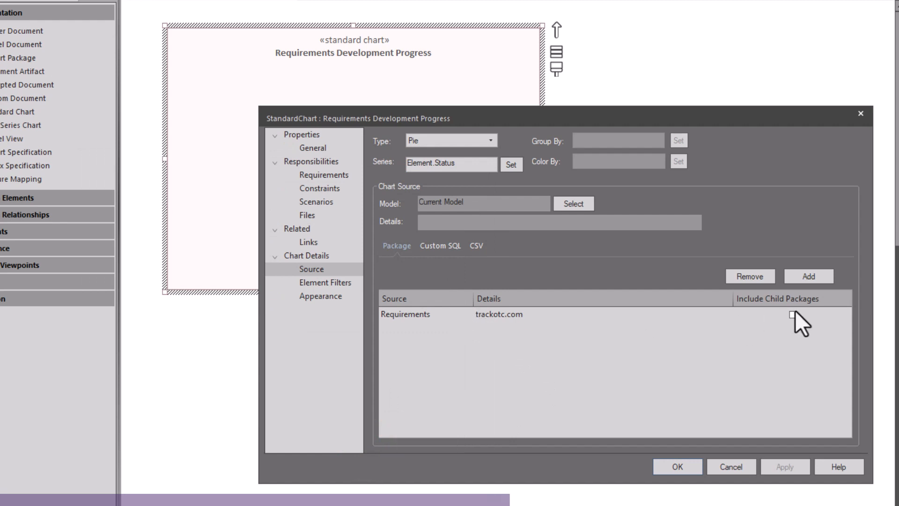
click(685, 468)
click(517, 364)
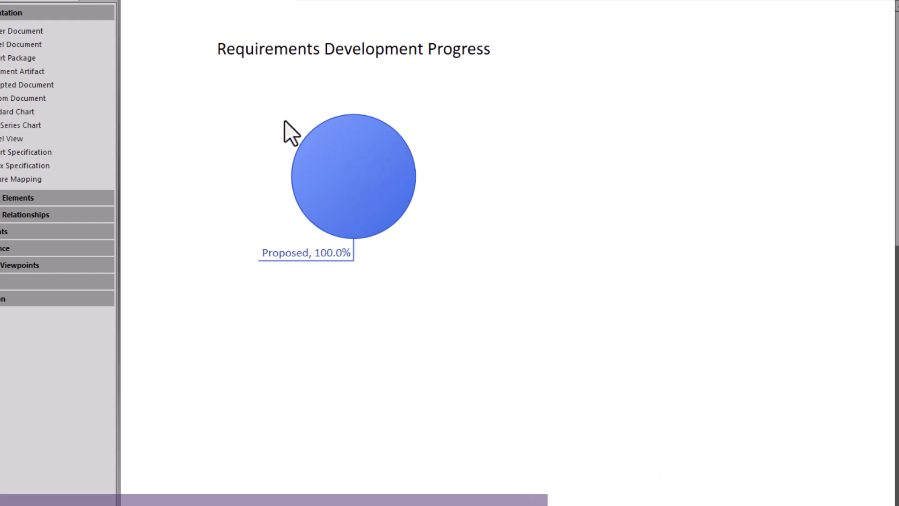
Step: Include the child packages of the Requirements source in the Requirements Development Progress chart
double_click(247, 106)
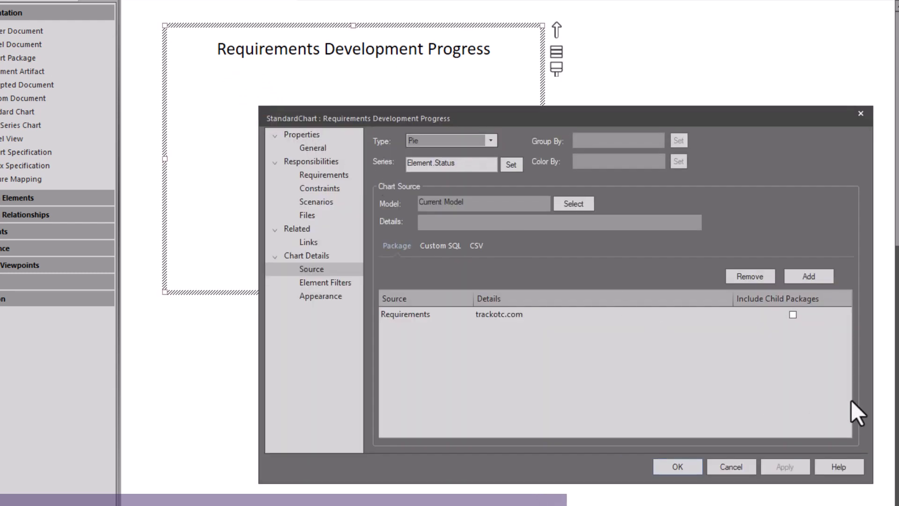
click(793, 315)
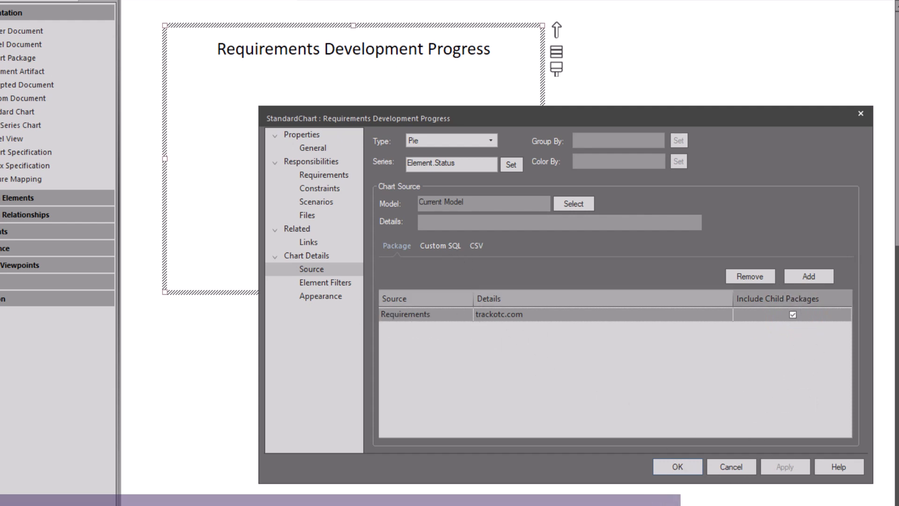
click(685, 468)
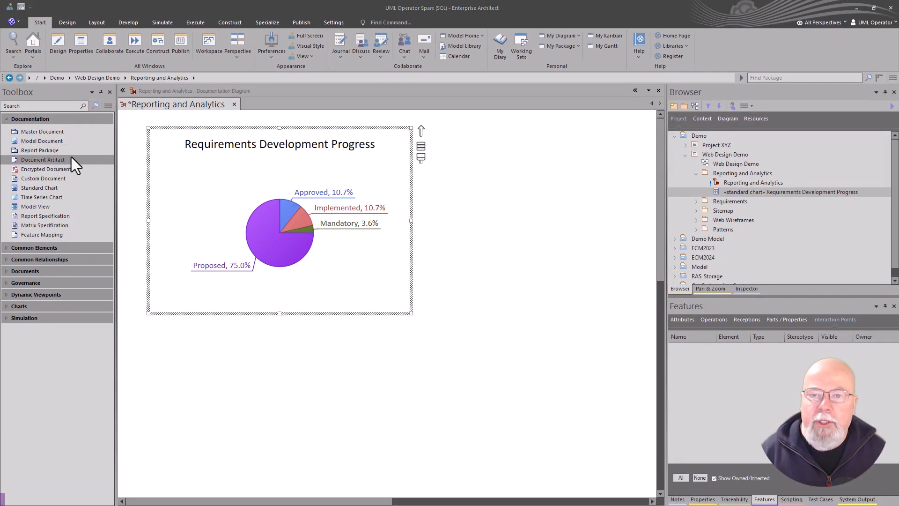
Step: Add a second Standard Chart below the pie chart, name it Solution Progress and align it under the first chart
click(40, 187)
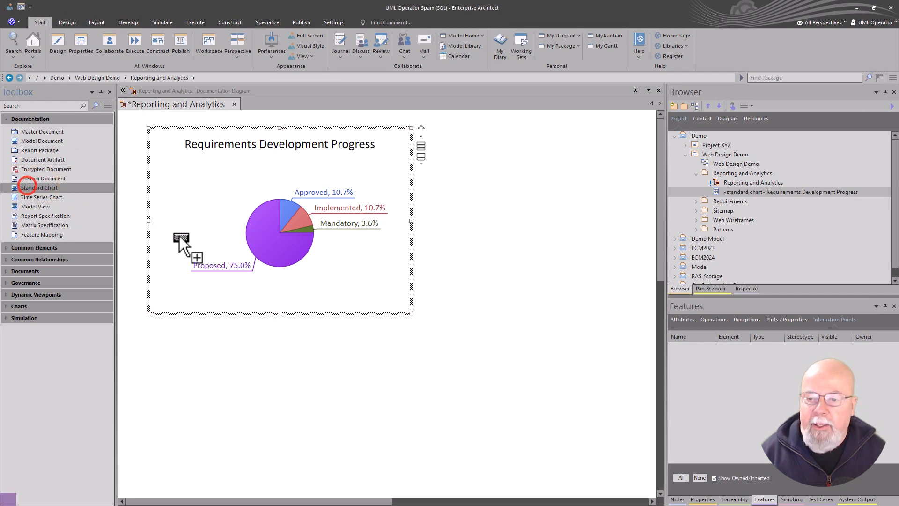
click(176, 337)
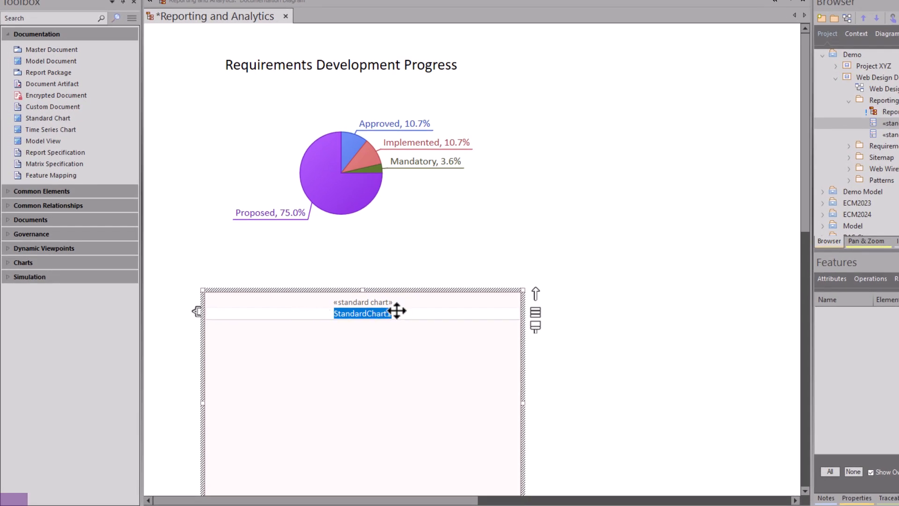
text(Solution Progress)
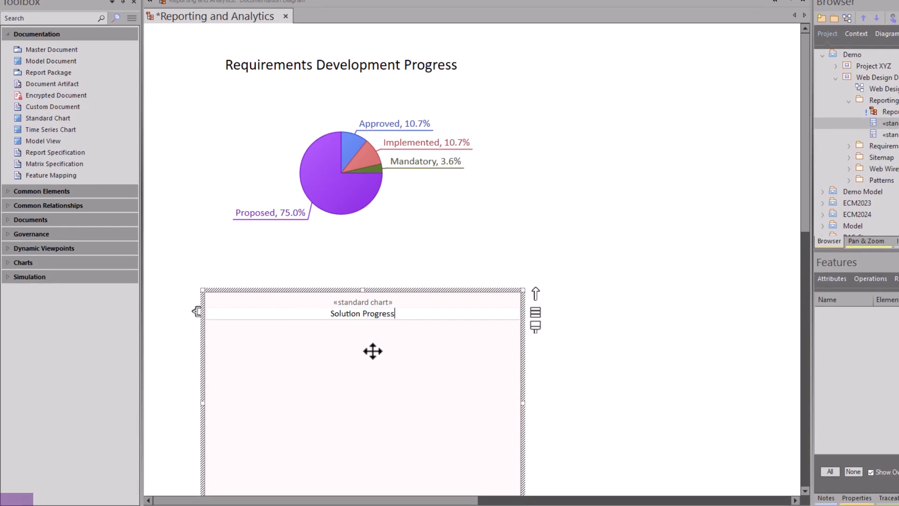
click(371, 351)
drag(365, 325, 351, 329)
click(355, 342)
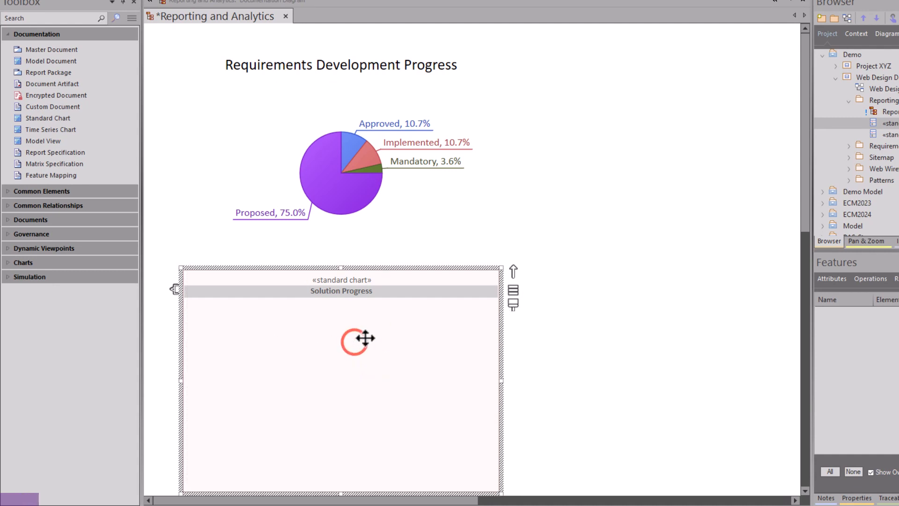
click(392, 368)
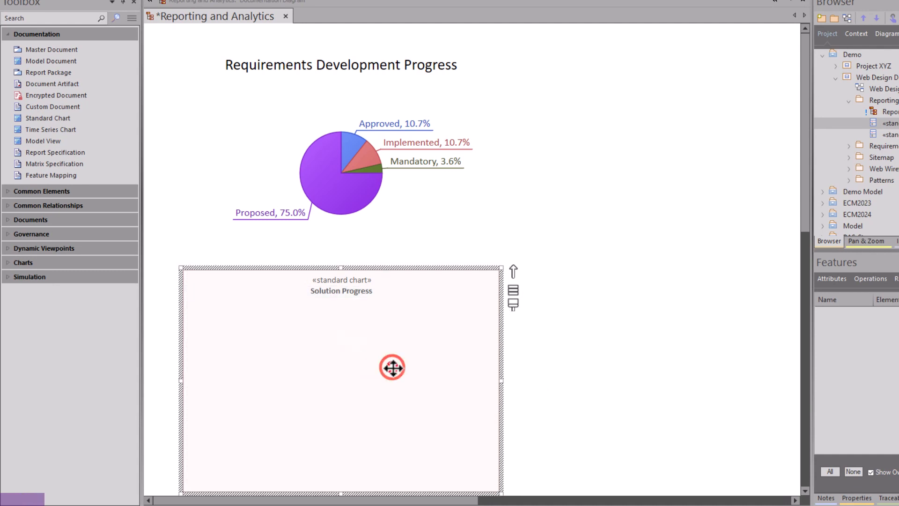
Step: Open the Solution Progress chart's source settings, keep the Pie type and set the series to Element.Status
double_click(412, 363)
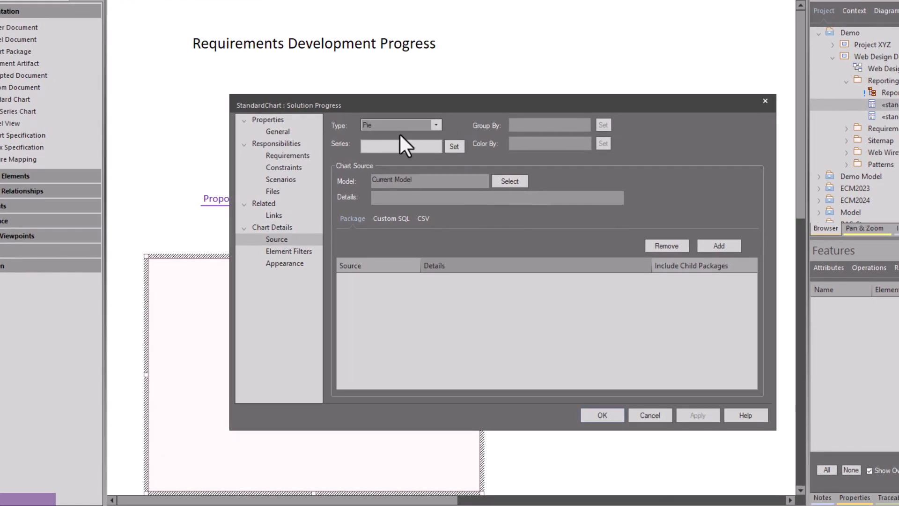
click(436, 123)
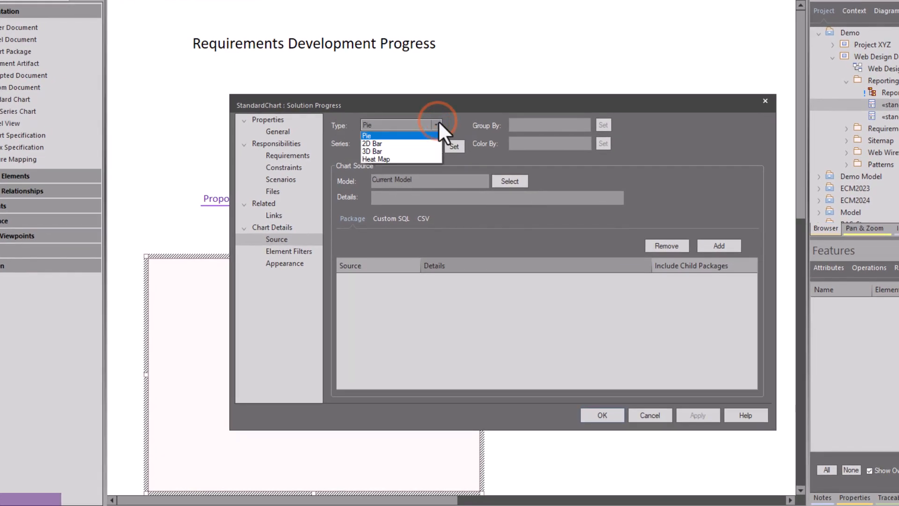
click(437, 122)
click(454, 146)
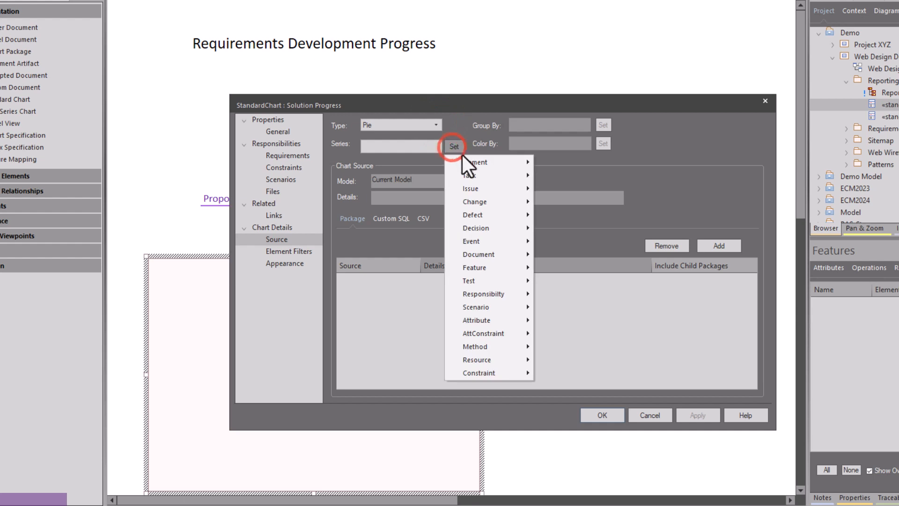
click(466, 160)
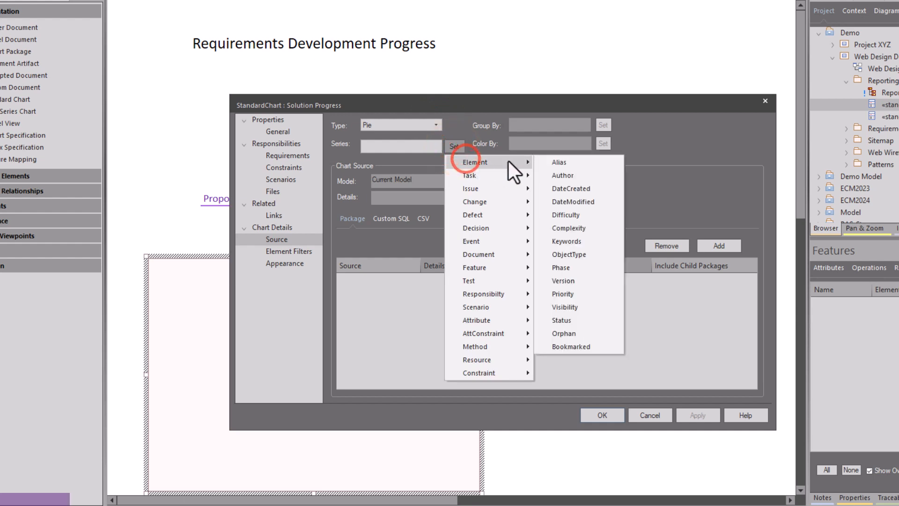
click(575, 320)
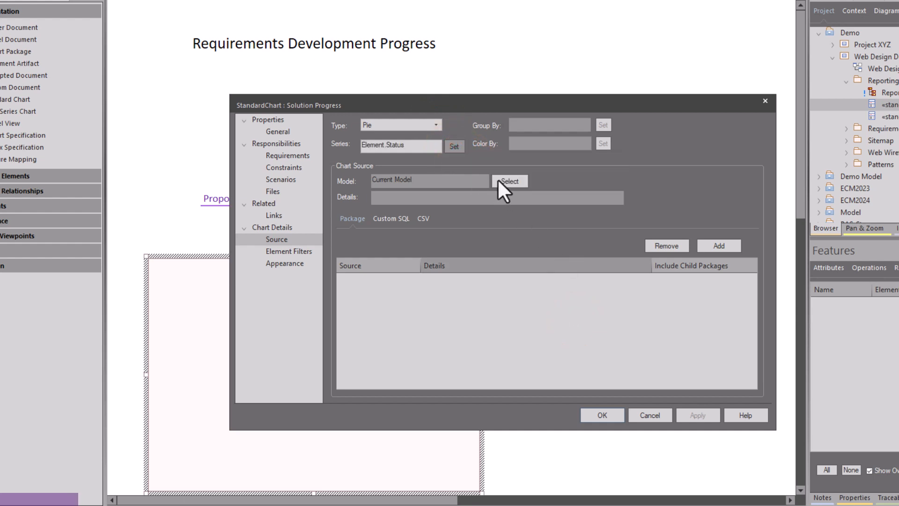
Step: Examine the Solution Progress chart's model source fields and its Custom SQL and CSV source options
click(398, 181)
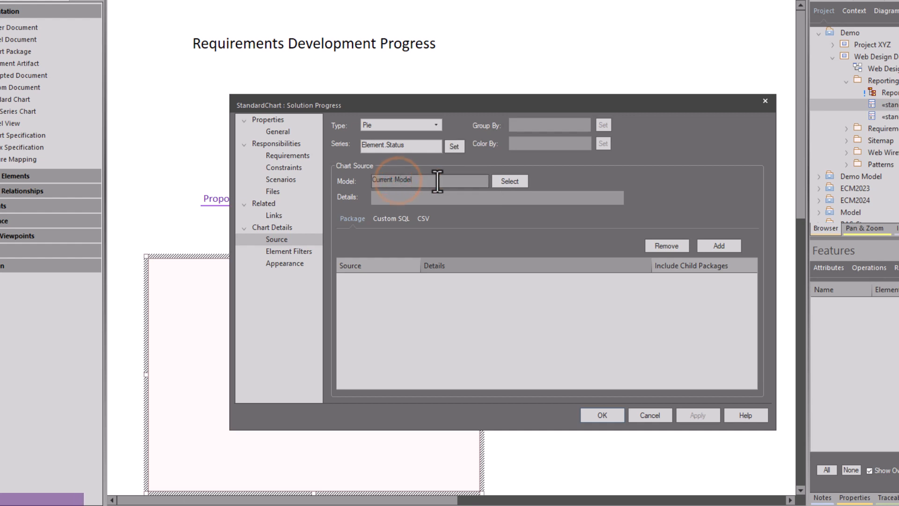
click(419, 196)
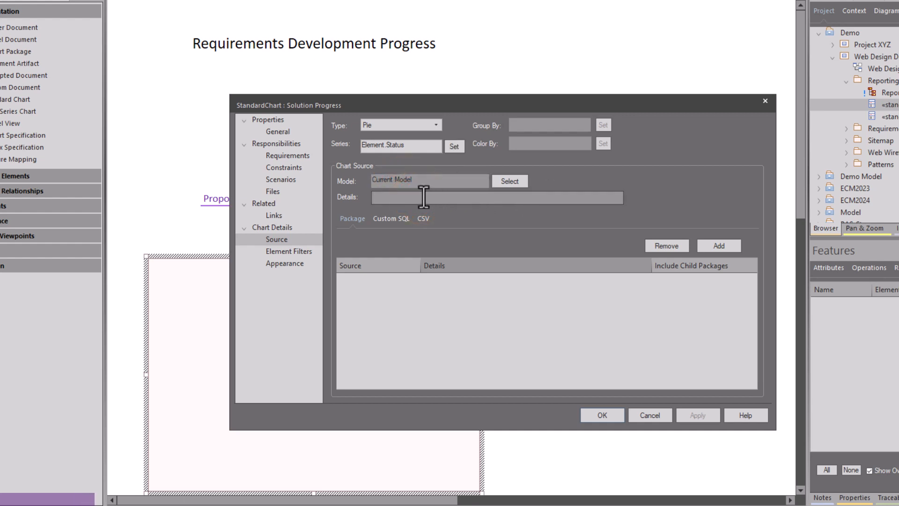
click(424, 196)
click(392, 217)
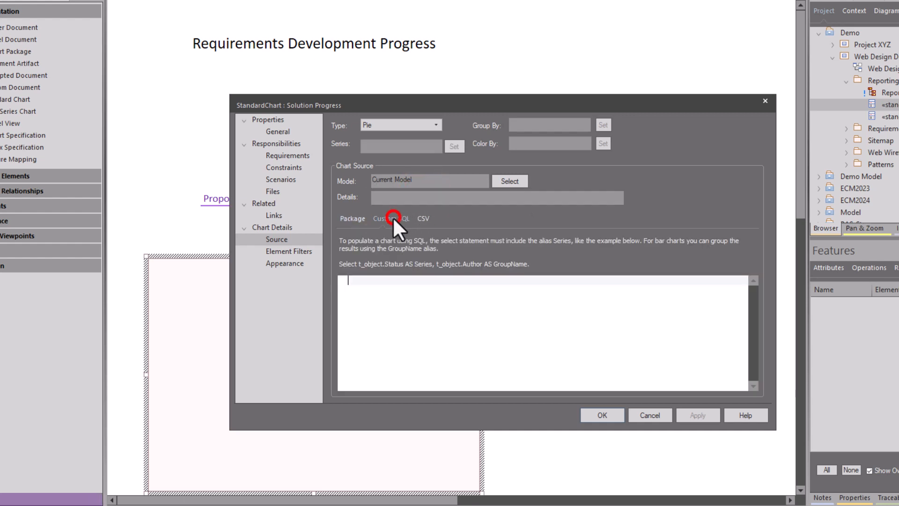
click(422, 219)
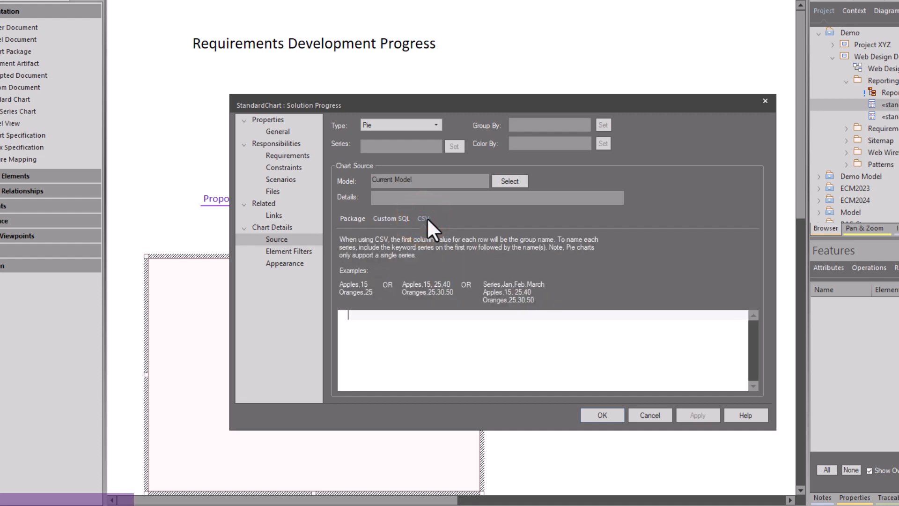
Step: Try to add the Sitemap package from trackotc.com, including its child packages, as the Solution Progress chart's package source
click(353, 218)
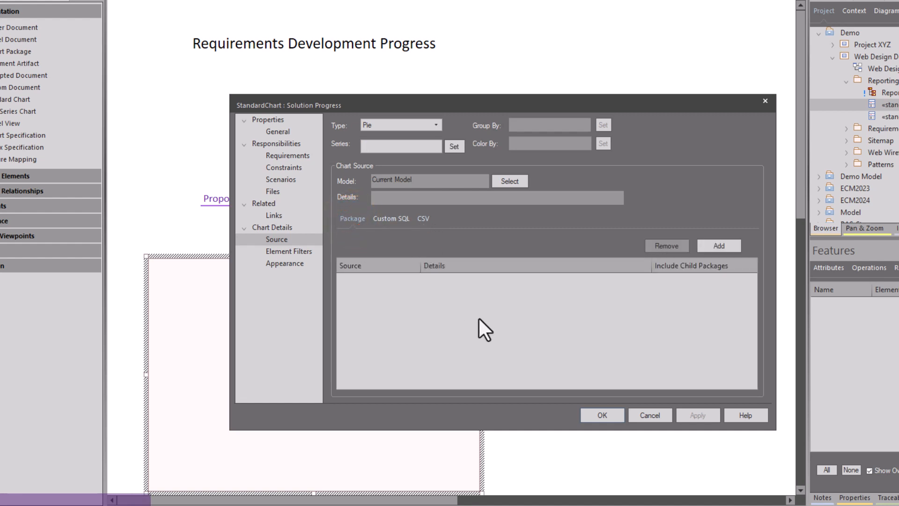
click(463, 299)
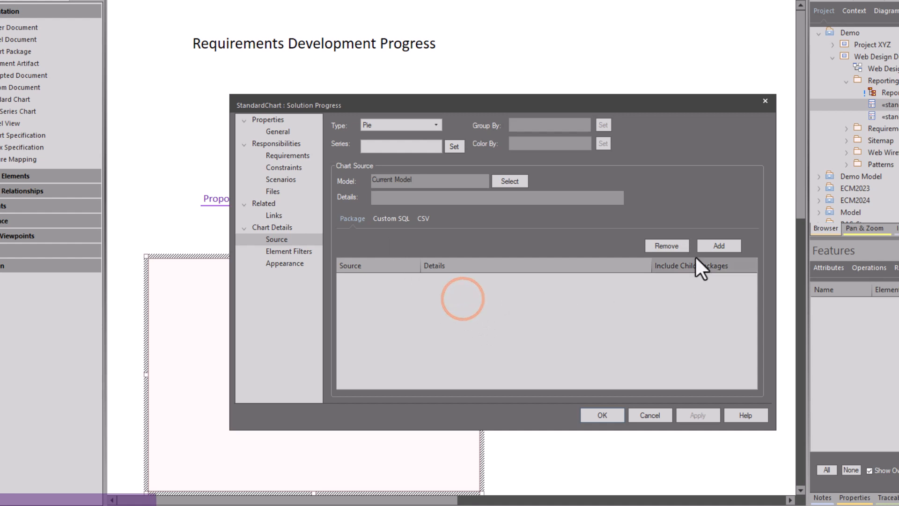
click(715, 244)
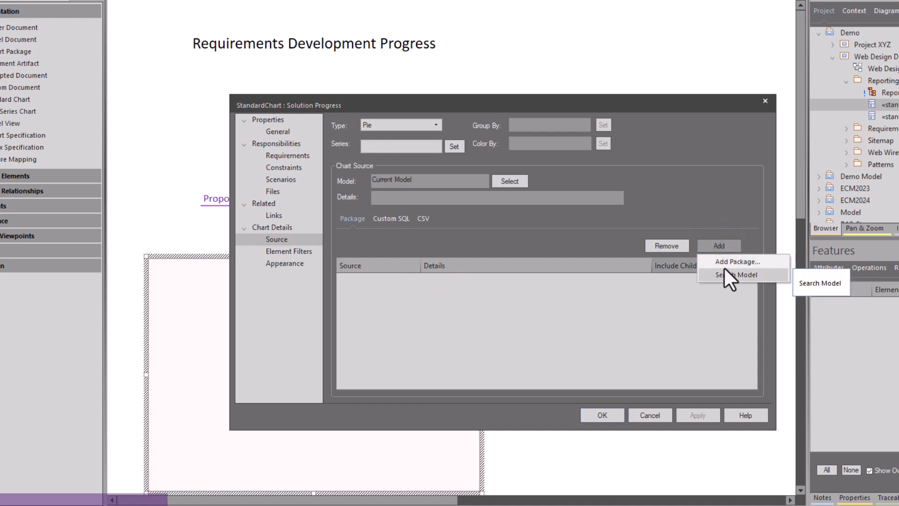
click(721, 261)
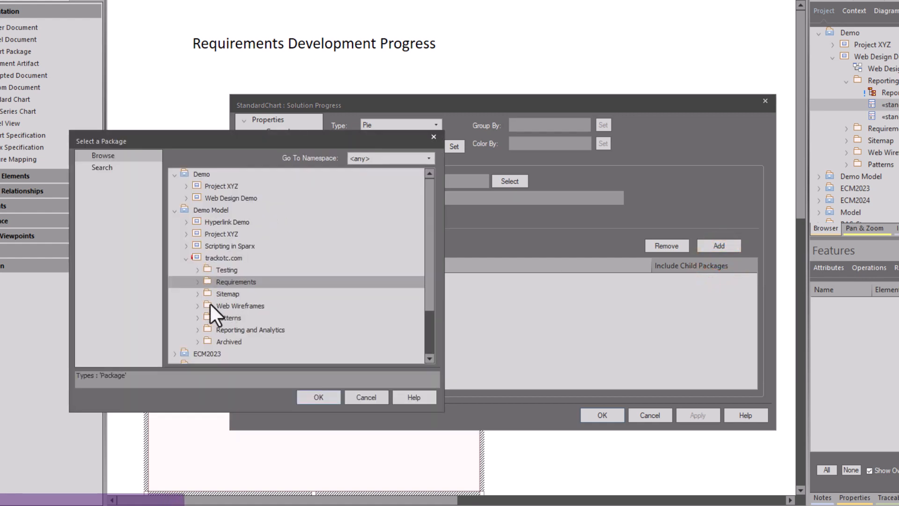
click(215, 294)
click(198, 294)
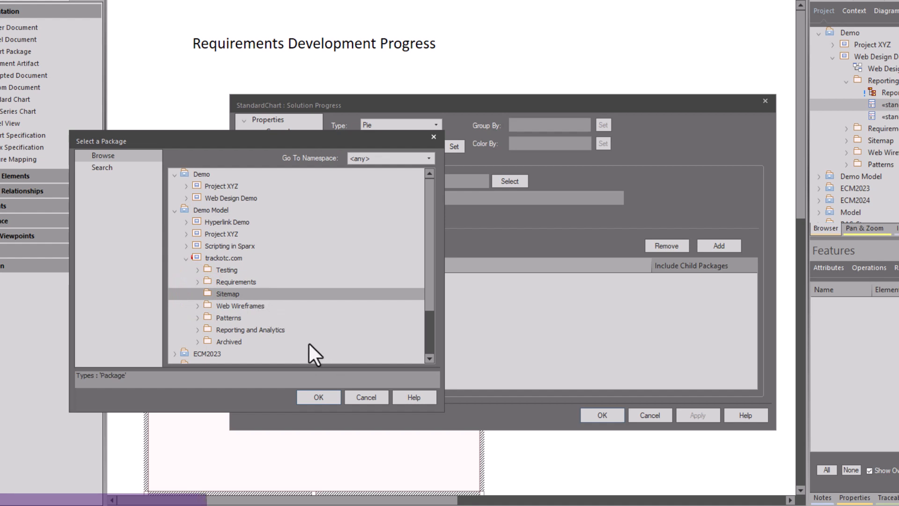
click(319, 396)
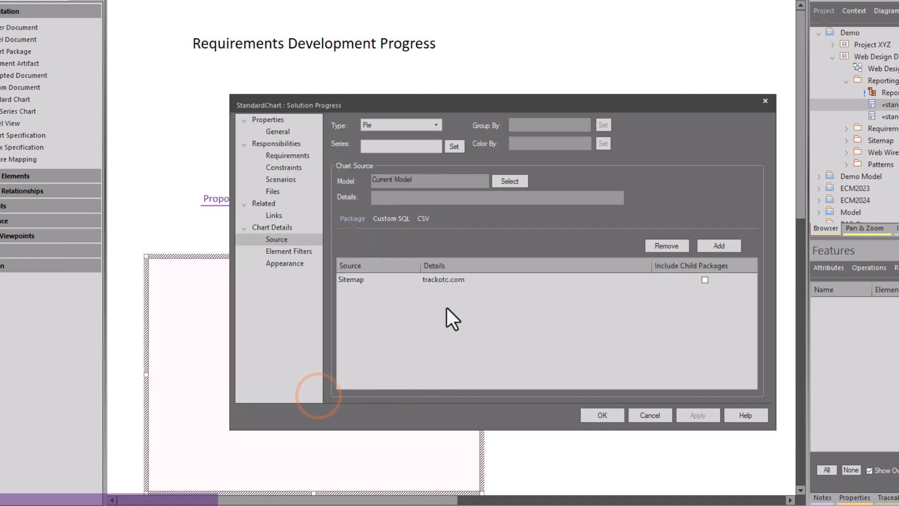
click(705, 280)
click(606, 414)
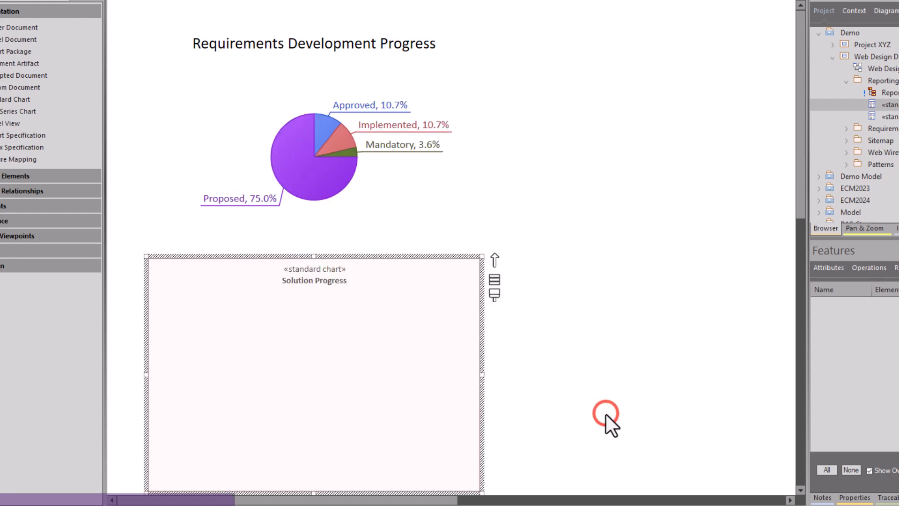
click(418, 348)
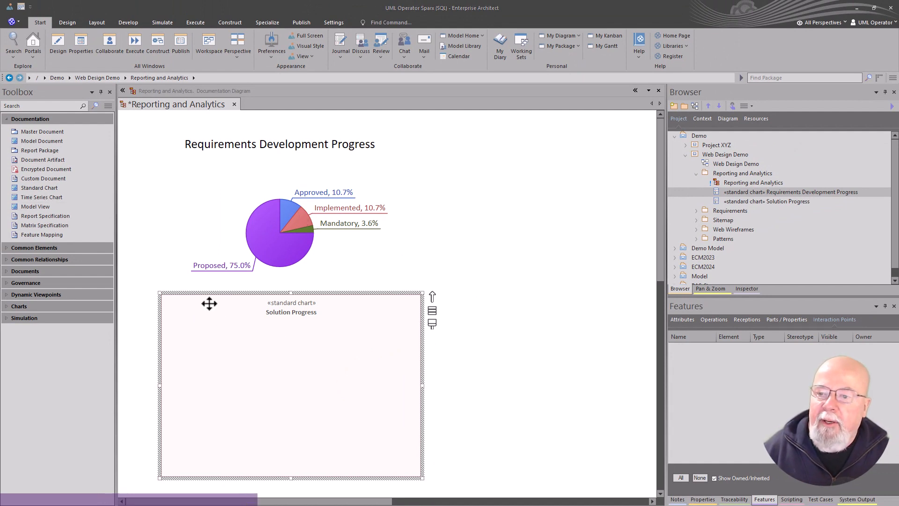
Step: Reopen the Solution Progress chart's source settings and set the series to Element.Status
click(302, 364)
double_click(301, 365)
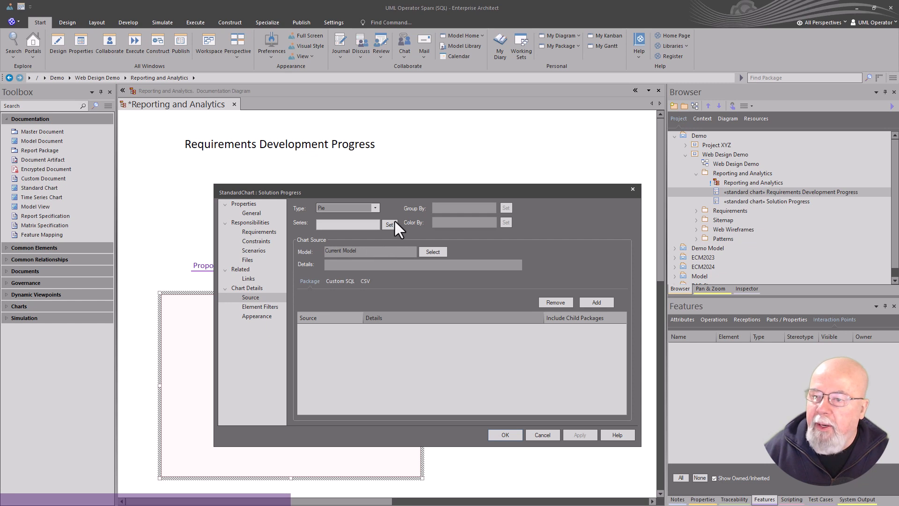
click(353, 225)
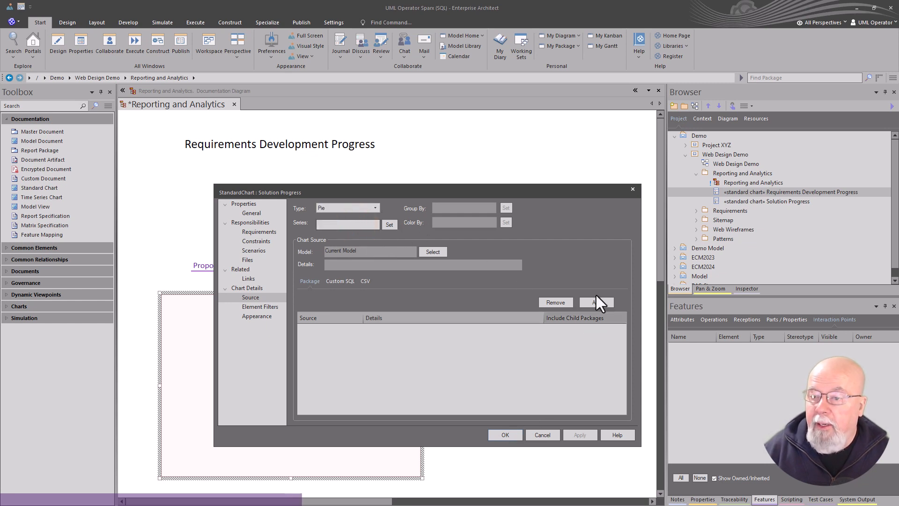
click(387, 223)
click(405, 238)
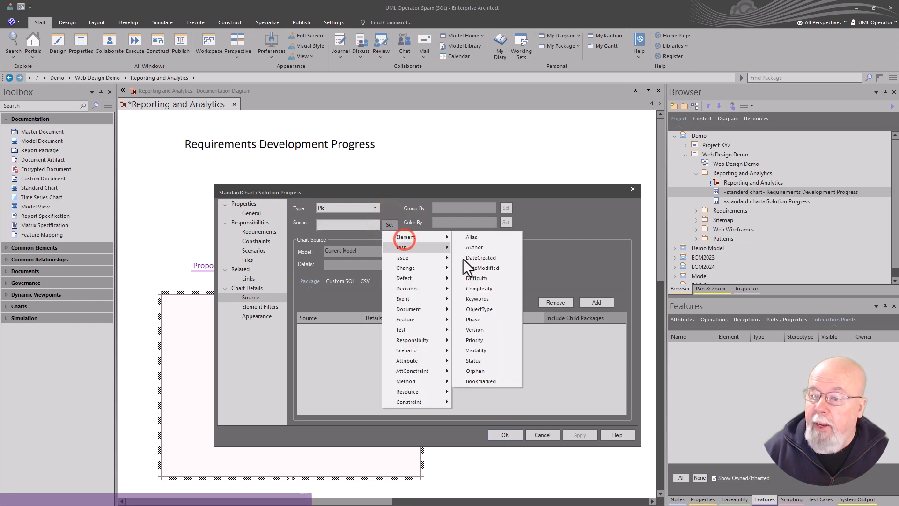
click(481, 362)
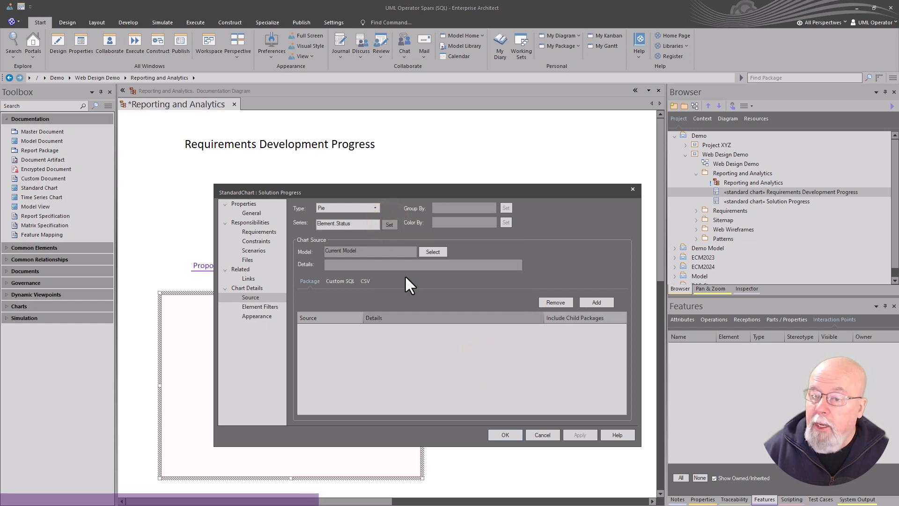
click(482, 334)
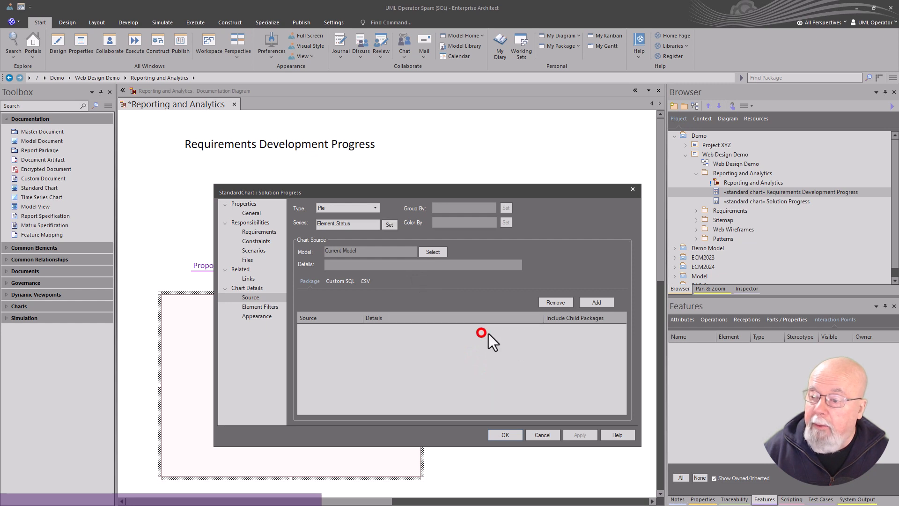
Step: Add the trackotc.com Sitemap package as the Solution Progress chart's source, include its child packages and apply the settings
click(600, 300)
click(603, 312)
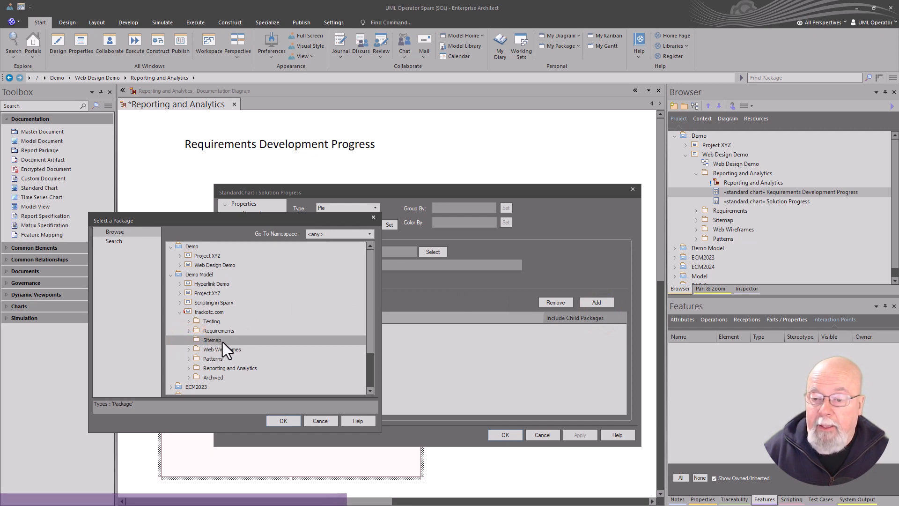
click(284, 420)
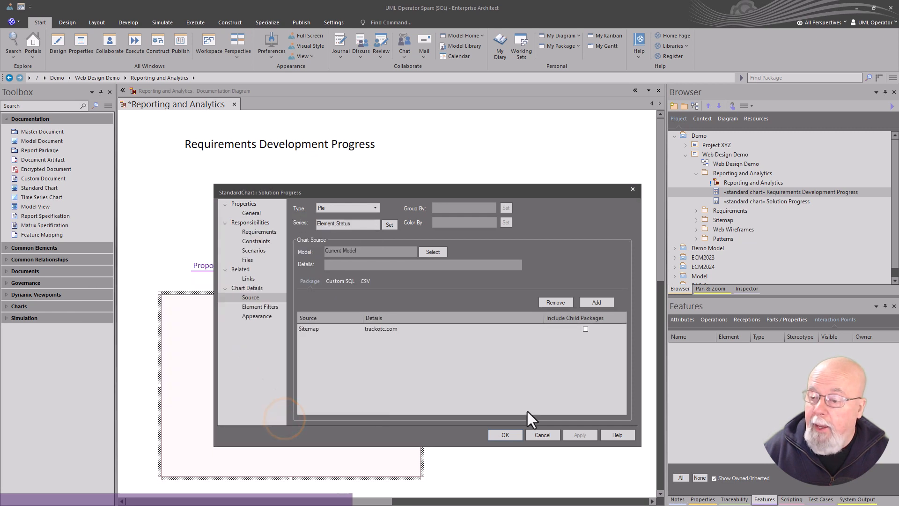
click(585, 330)
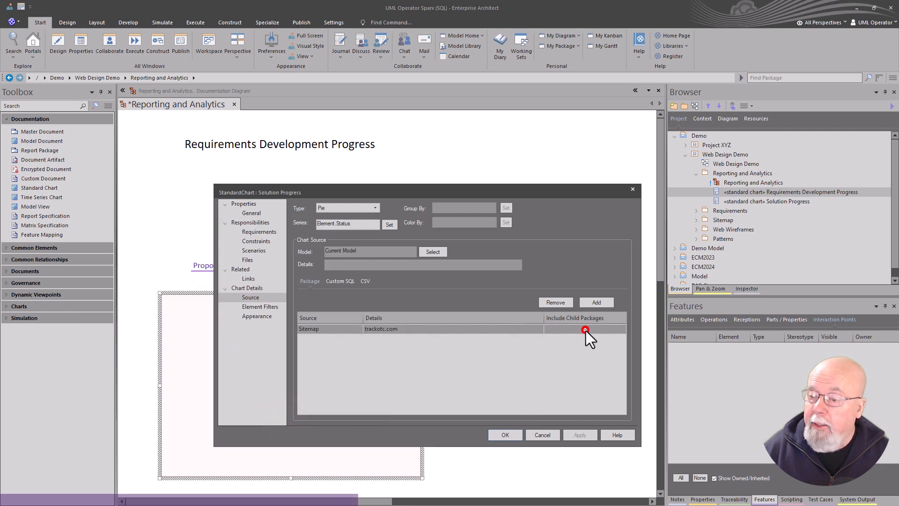
click(506, 436)
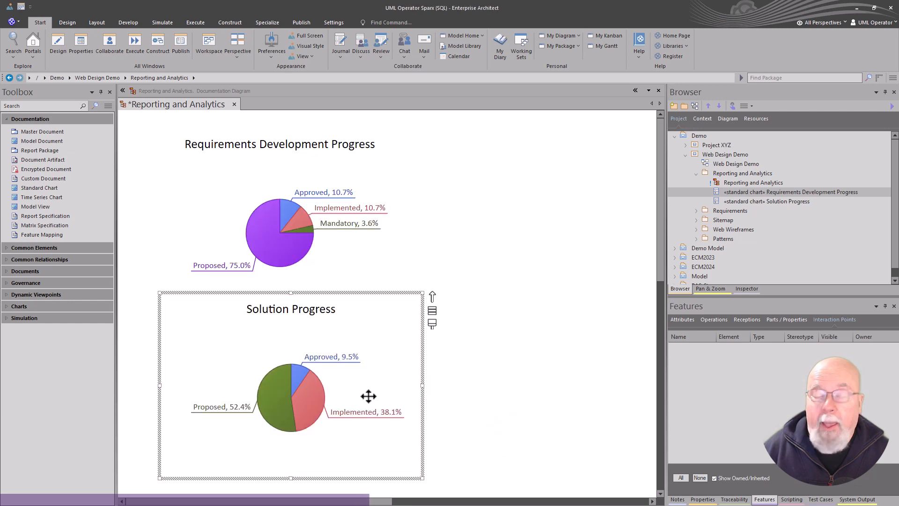
Step: Review the Solution Progress chart's source settings and align the chart under the Requirements Development Progress chart
click(370, 322)
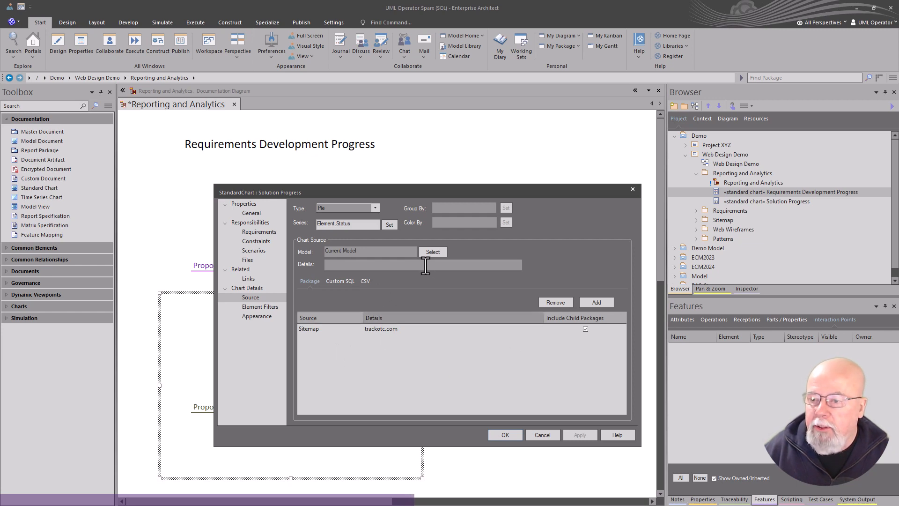
click(505, 435)
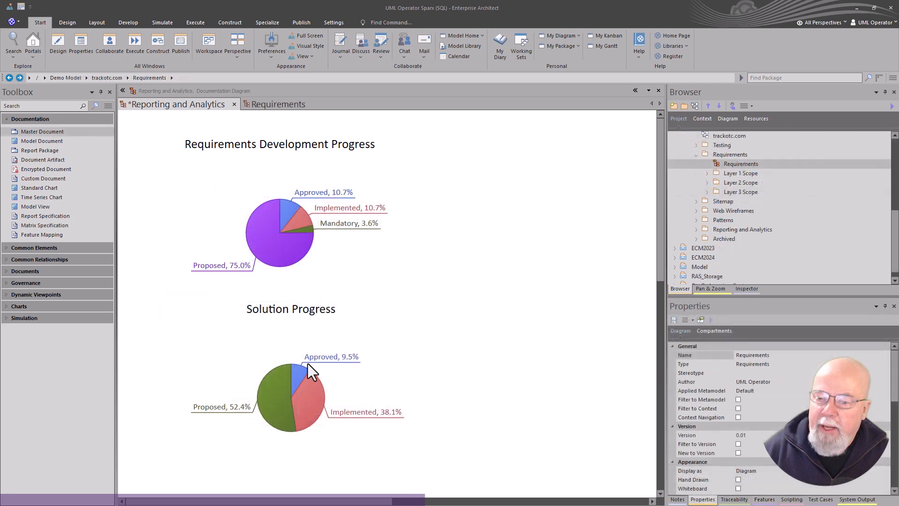
click(300, 380)
click(283, 249)
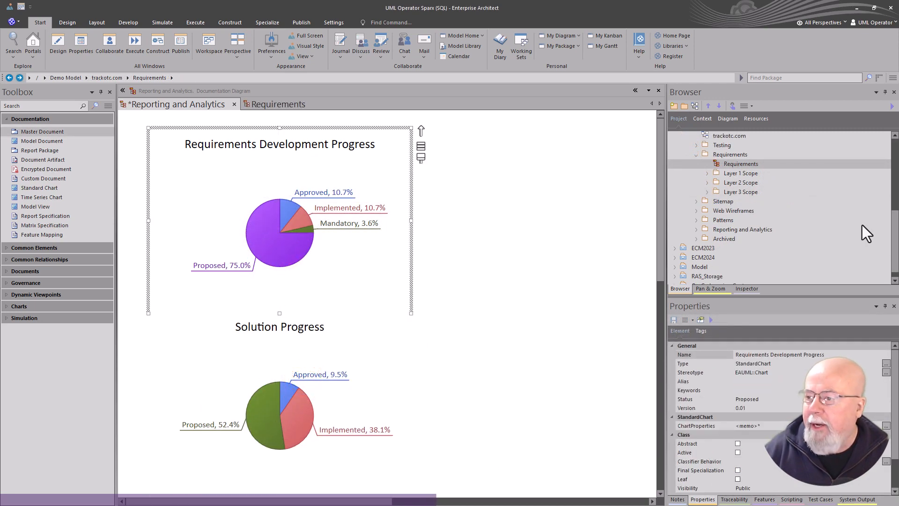
Step: Examine the status of each requirement in the Layer 1 Scope package of trackotc.com's Requirements
click(721, 163)
click(707, 174)
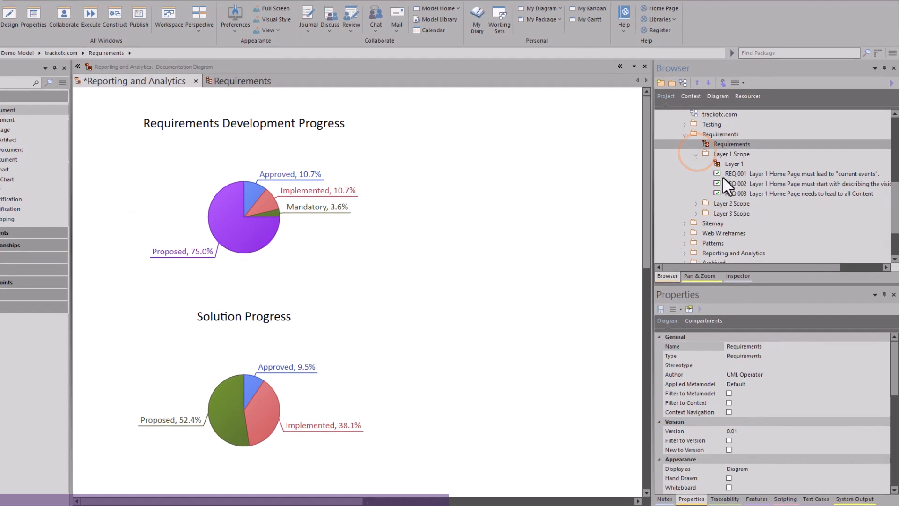
click(721, 174)
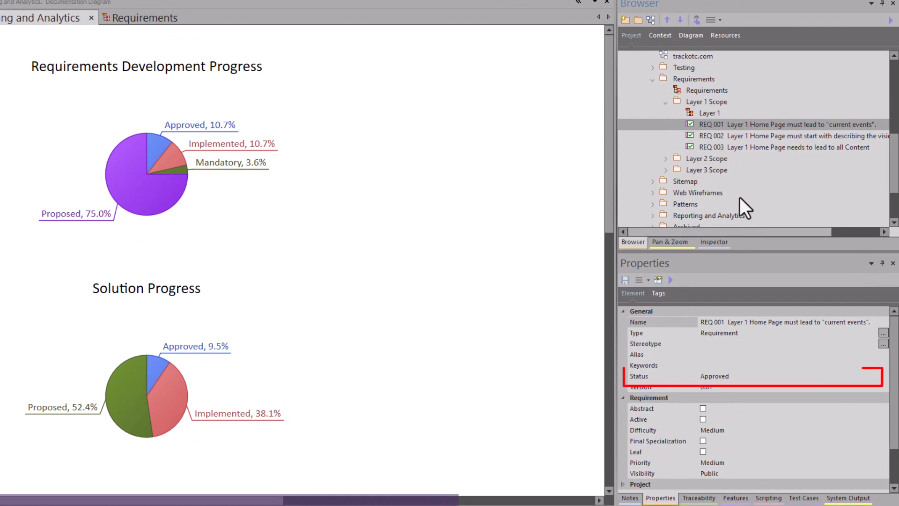
click(723, 135)
click(720, 148)
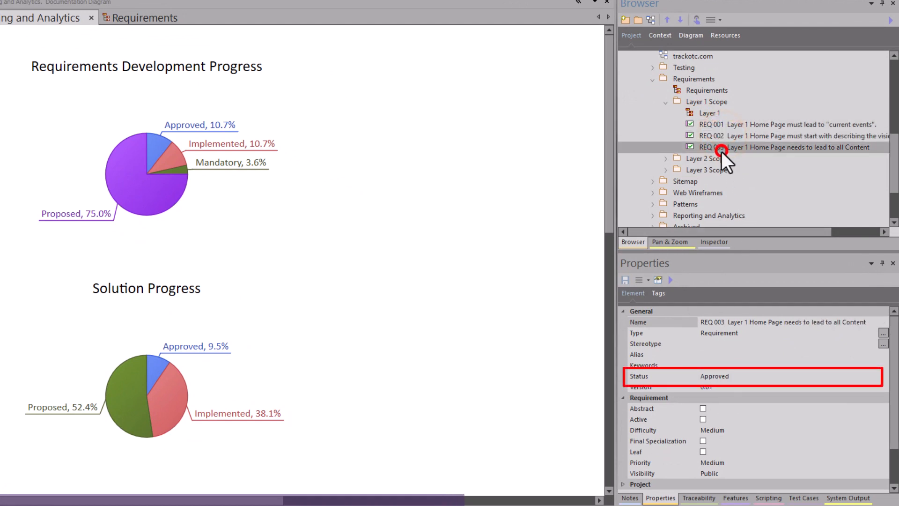
click(716, 137)
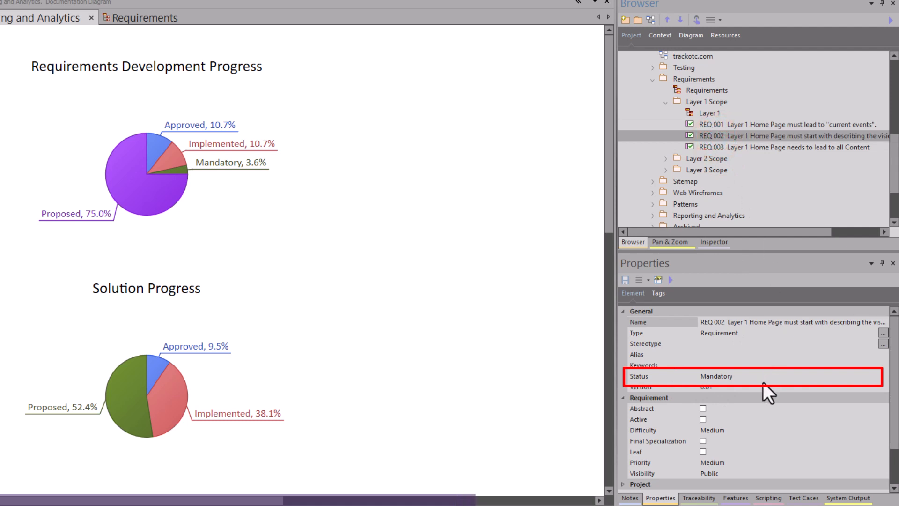
click(666, 103)
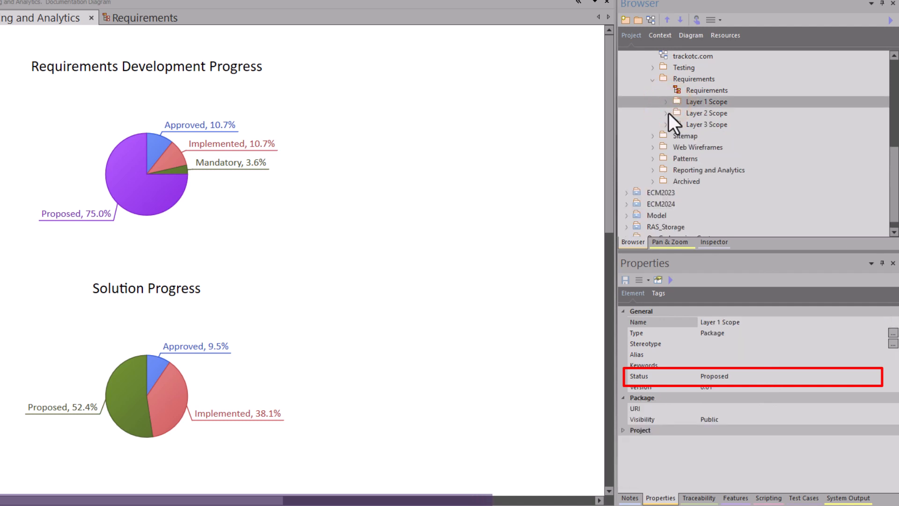
Step: Examine the status of the first requirements in the Layer 2 Scope package, from REQ 001 to REQ 005
click(668, 112)
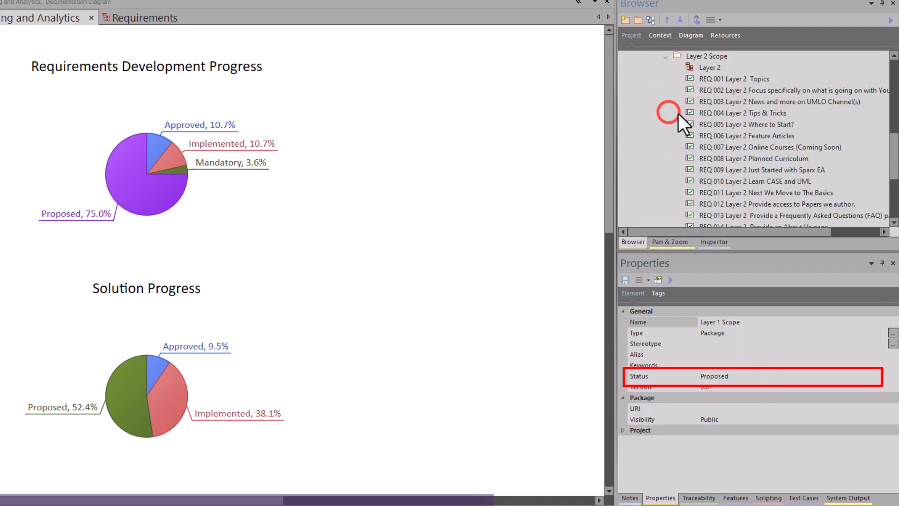
click(721, 81)
click(723, 92)
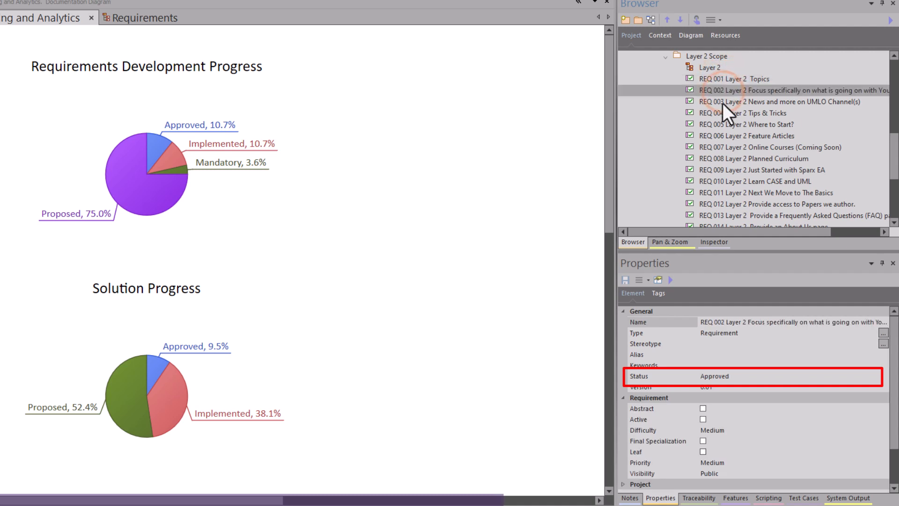
click(720, 102)
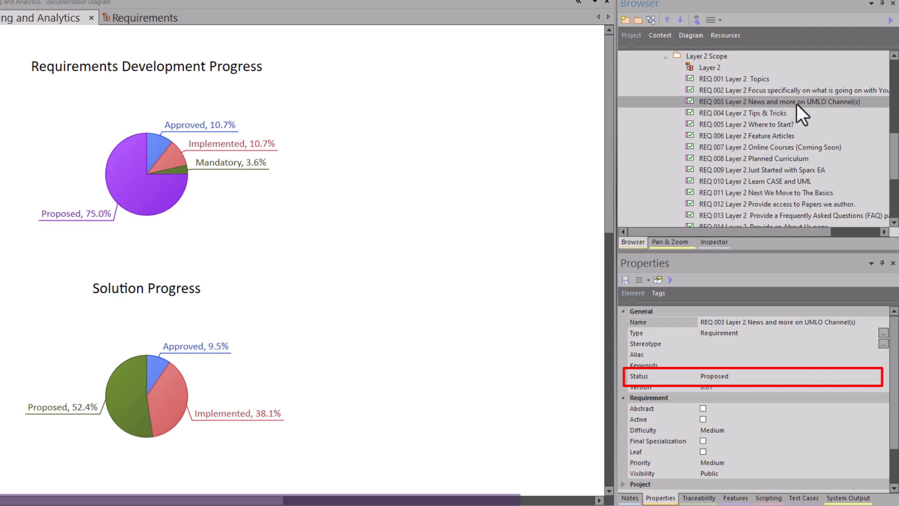
click(764, 112)
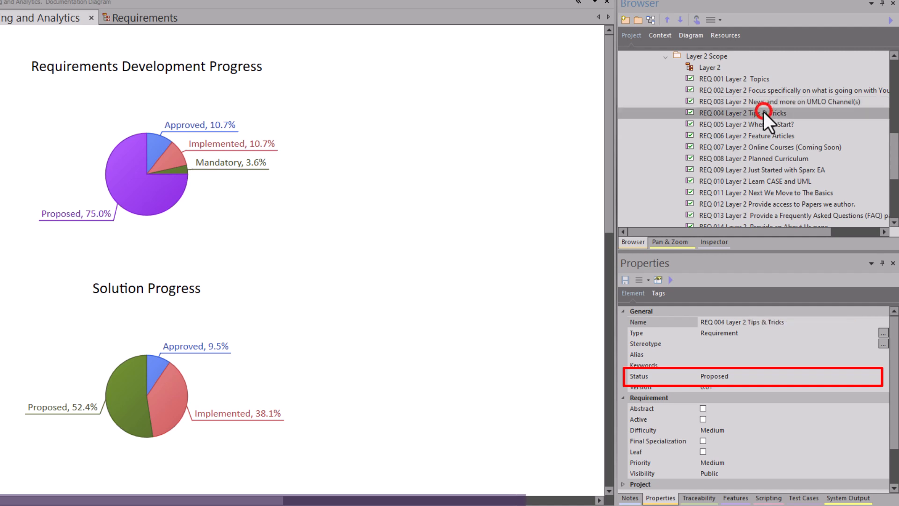
click(758, 123)
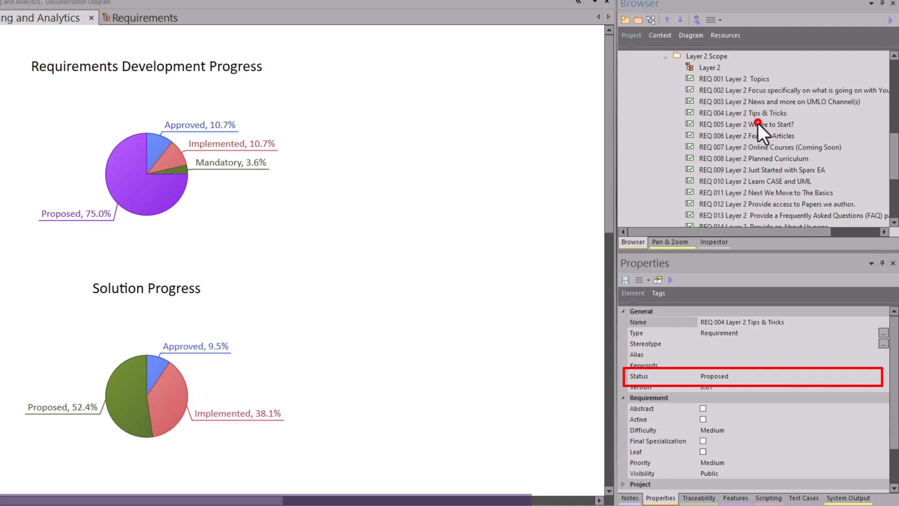
Step: Set the status of REQ 003 Layer 2 News and more on UMLO Channel(s) to Implemented and select REQ 004 Layer 2 Tips & Tricks
click(763, 101)
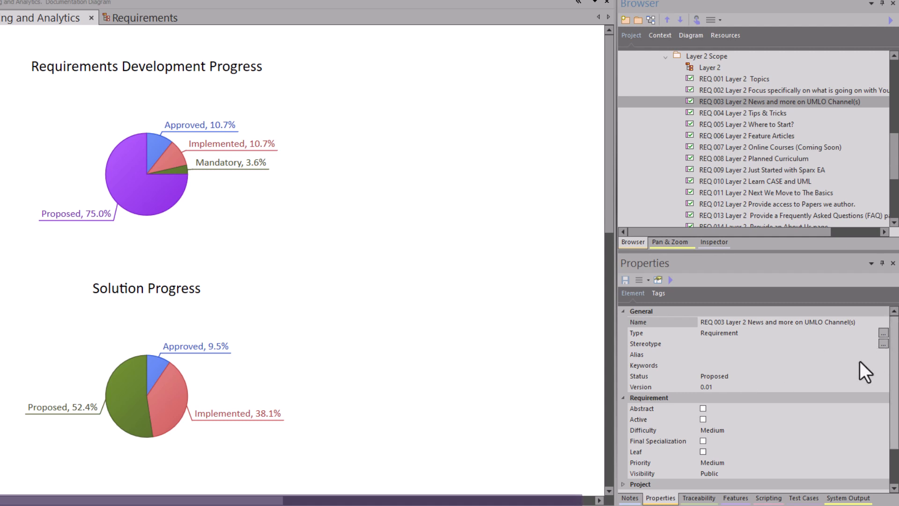
click(783, 376)
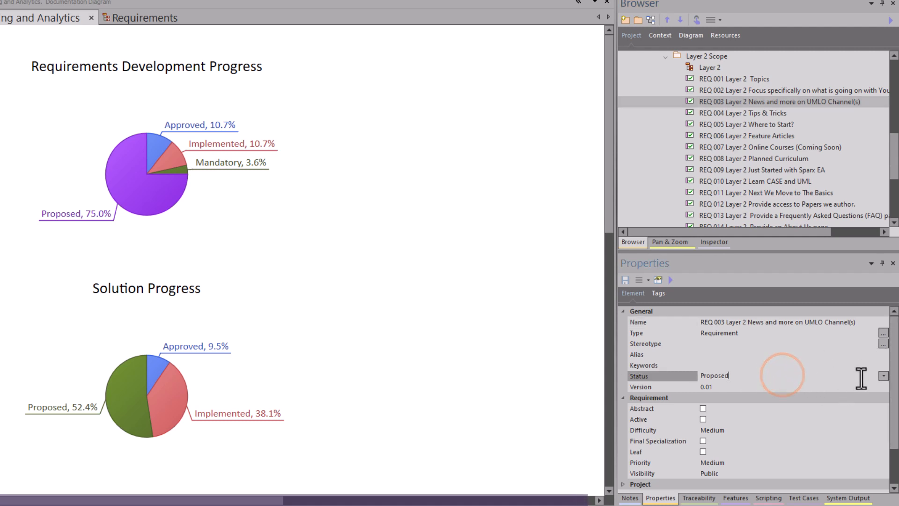
click(883, 376)
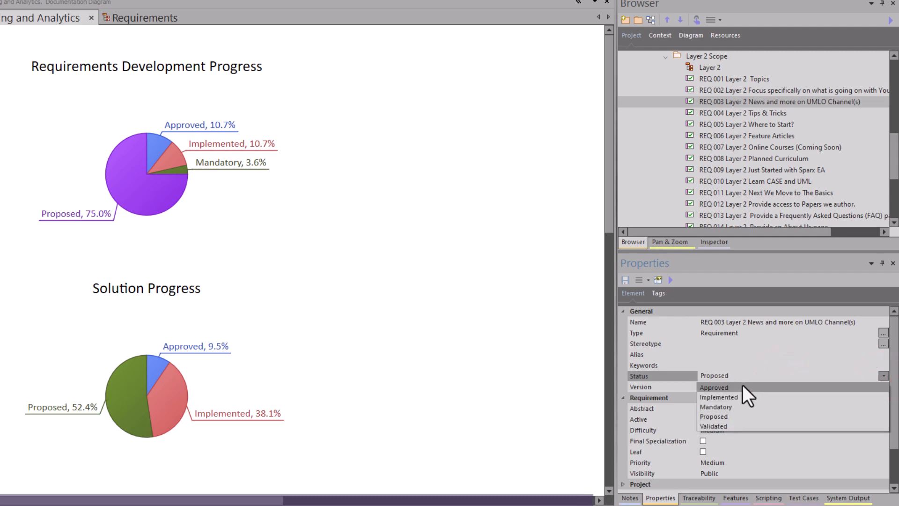
click(740, 396)
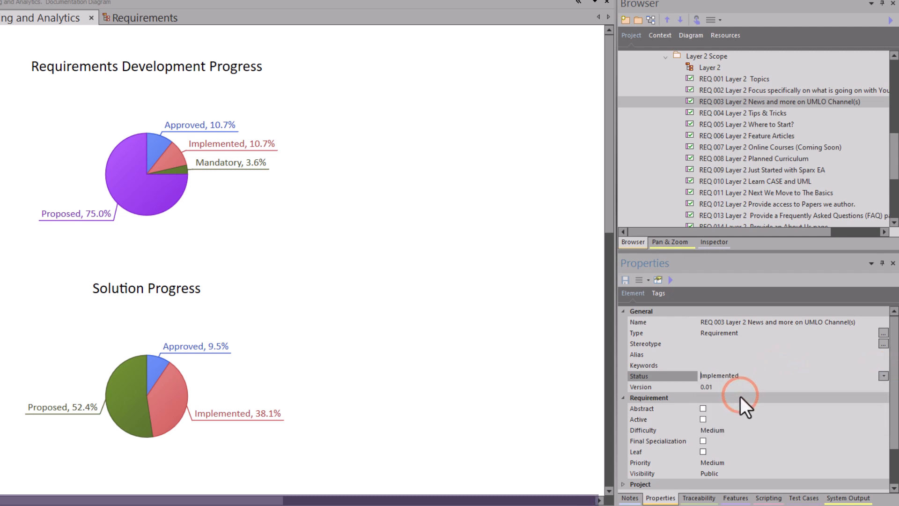
click(734, 110)
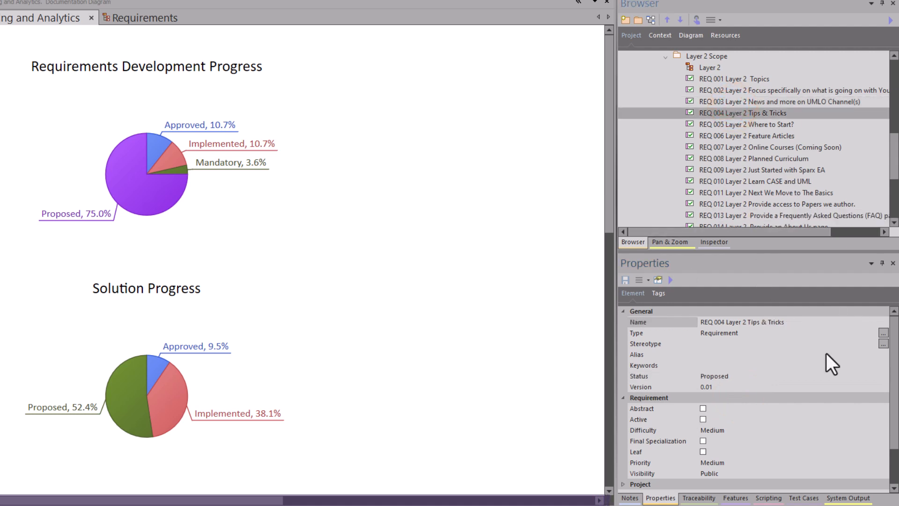
Step: Set the status of REQ 004 Layer 2 Tips & Tricks to Implemented
click(853, 373)
click(884, 375)
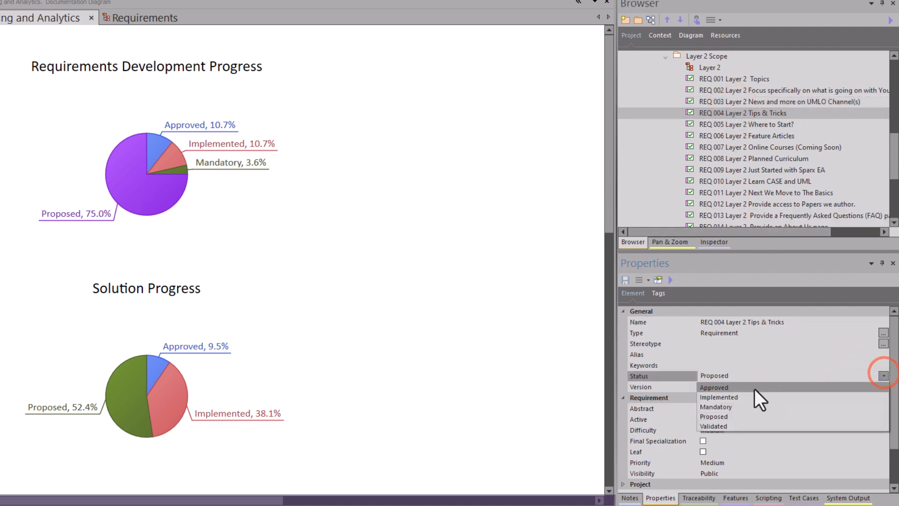
click(744, 396)
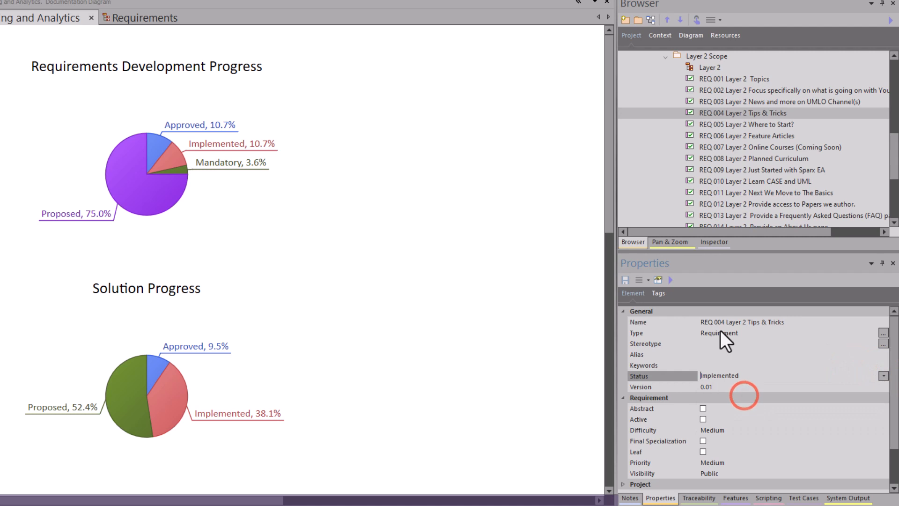
Step: Set the status of REQ 005 Layer 2 Where to Start? to Validated
click(730, 125)
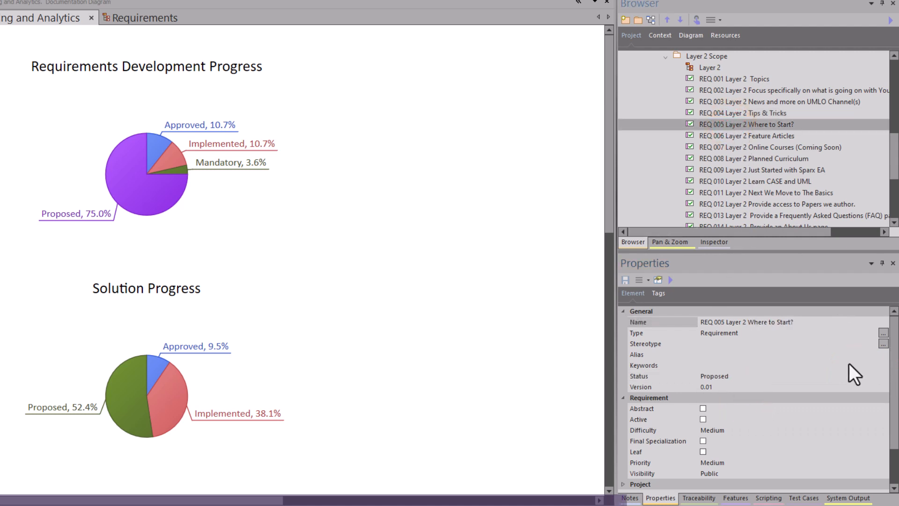
click(801, 385)
click(797, 379)
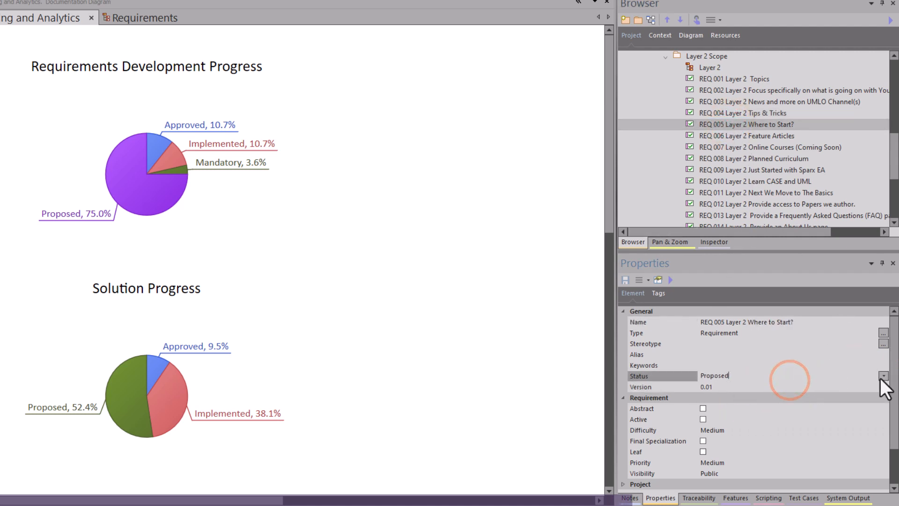
click(882, 376)
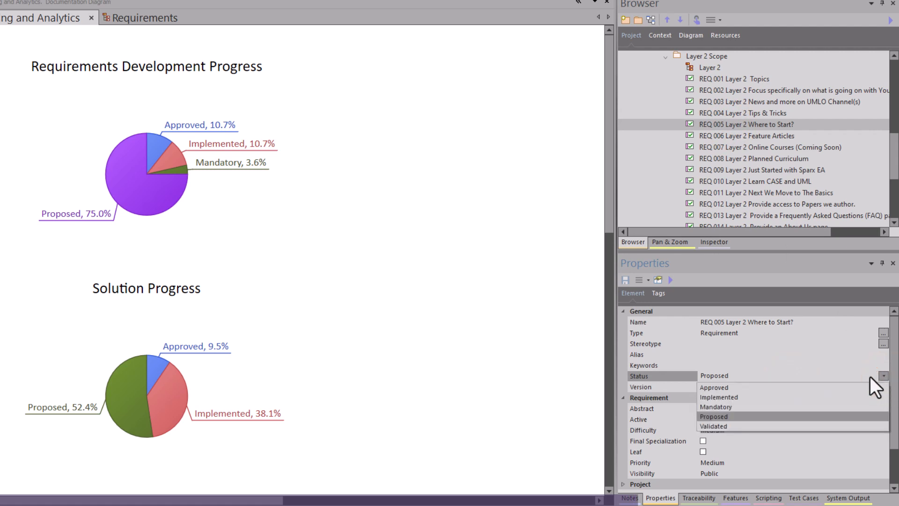
click(732, 426)
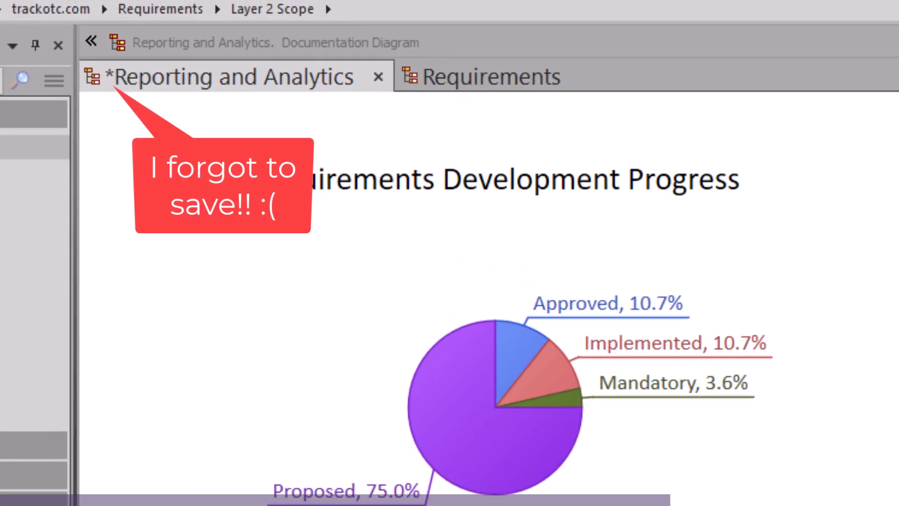
Step: Reload the Reporting and Analytics diagram from the repository, discarding its unsaved changes
right_click(446, 287)
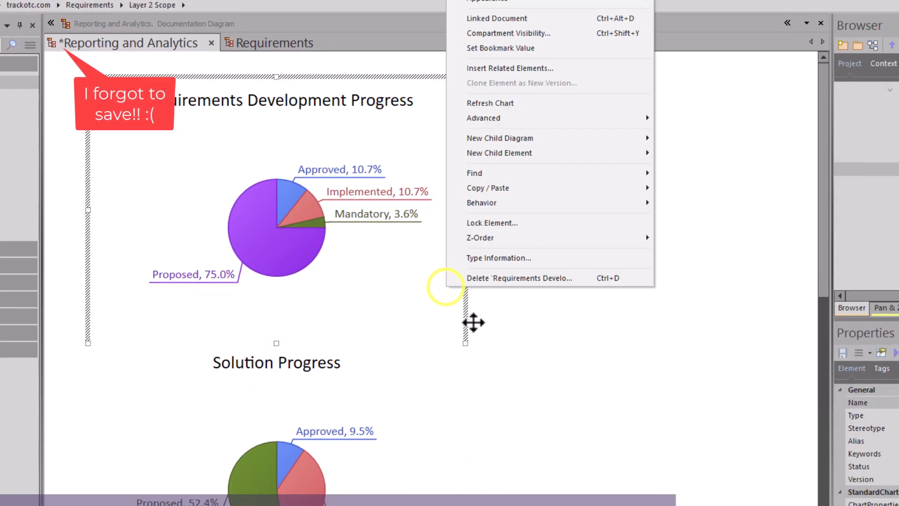
key(Escape)
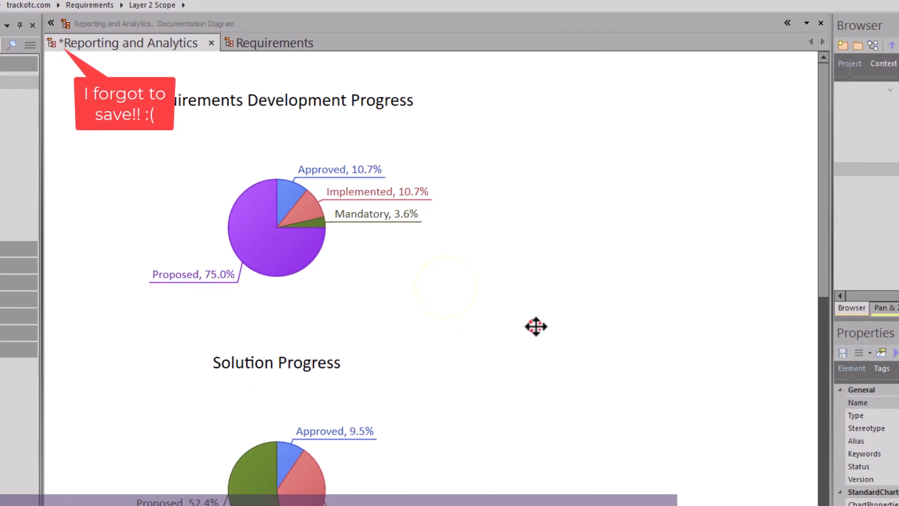
right_click(517, 311)
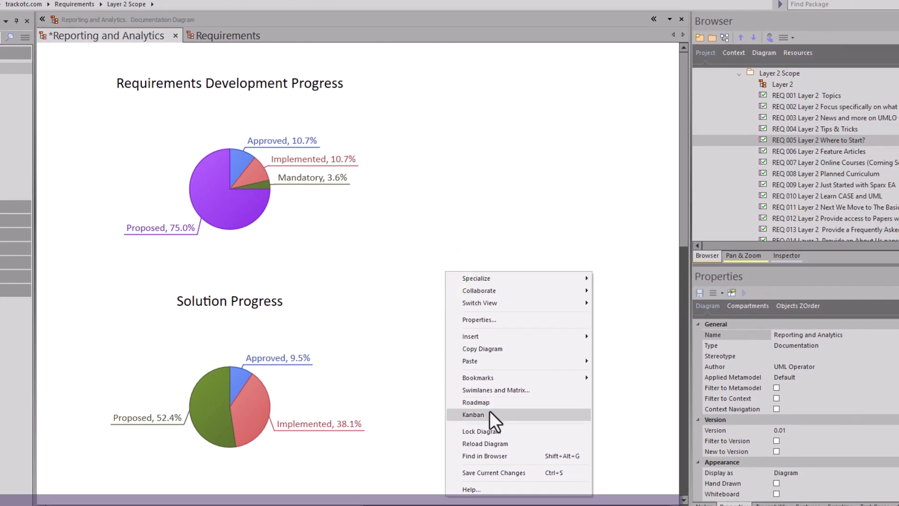
click(493, 443)
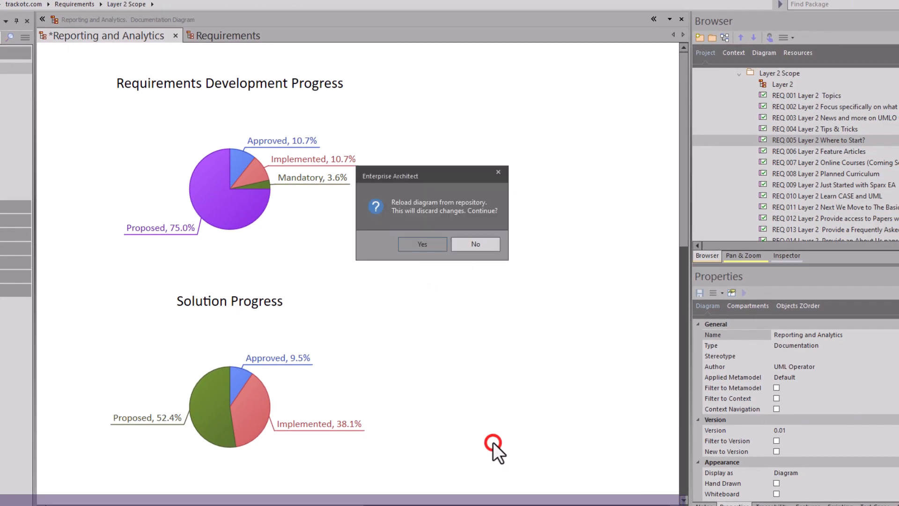
click(424, 243)
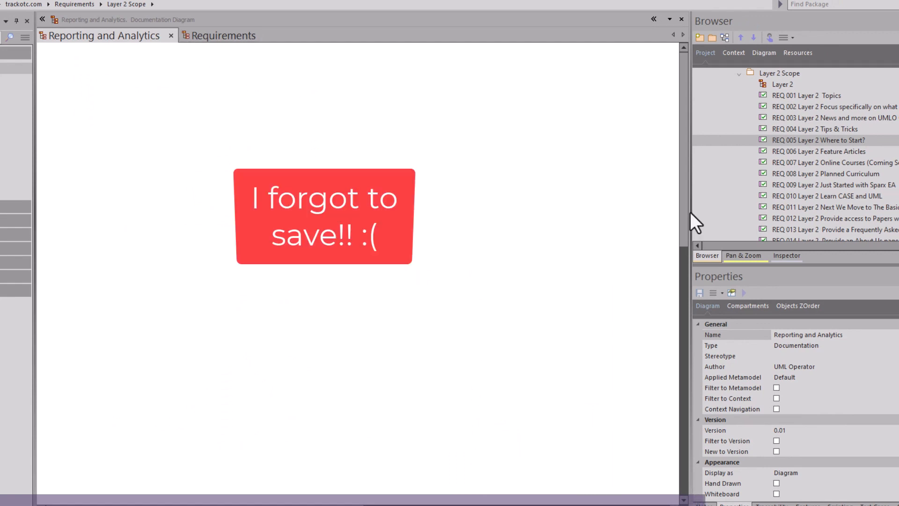
Step: Place the Requirements Development Progress chart from the Reporting and Analytics package in the upper part of the empty diagram
scroll(773, 124, up, 5)
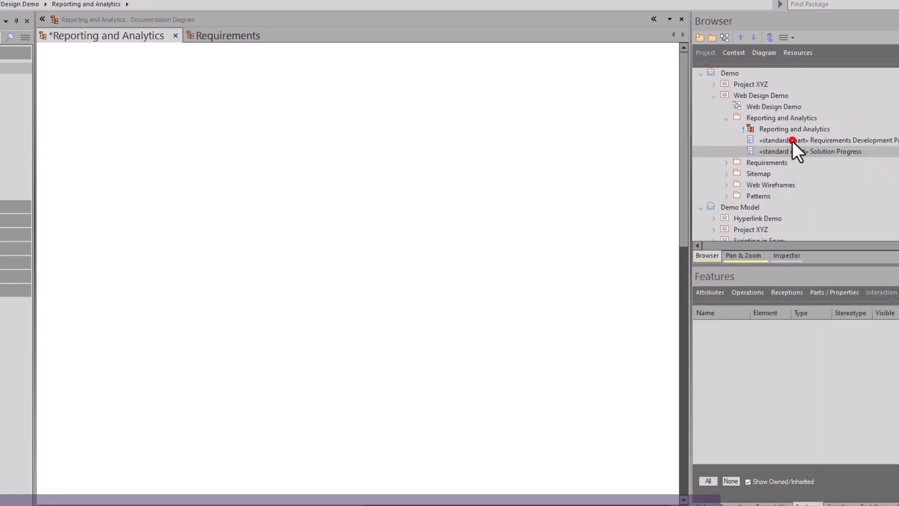
drag(793, 141, 165, 89)
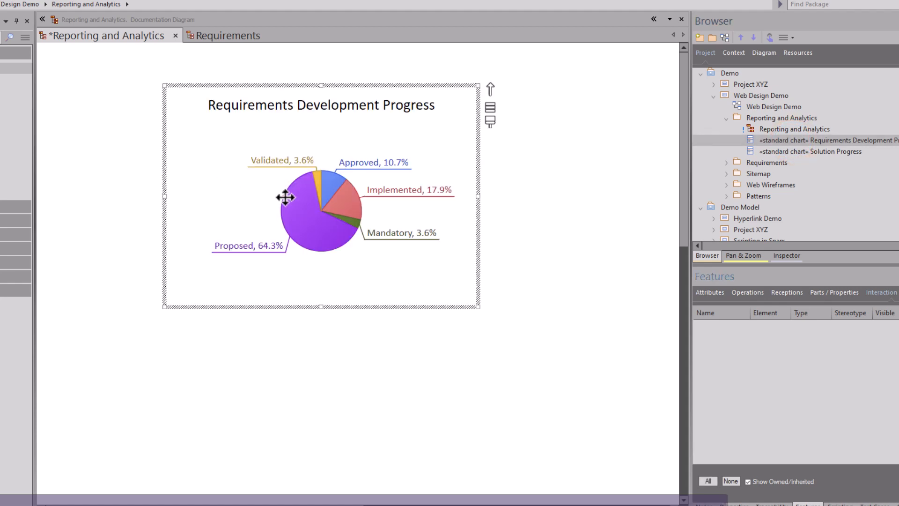
drag(283, 195, 183, 178)
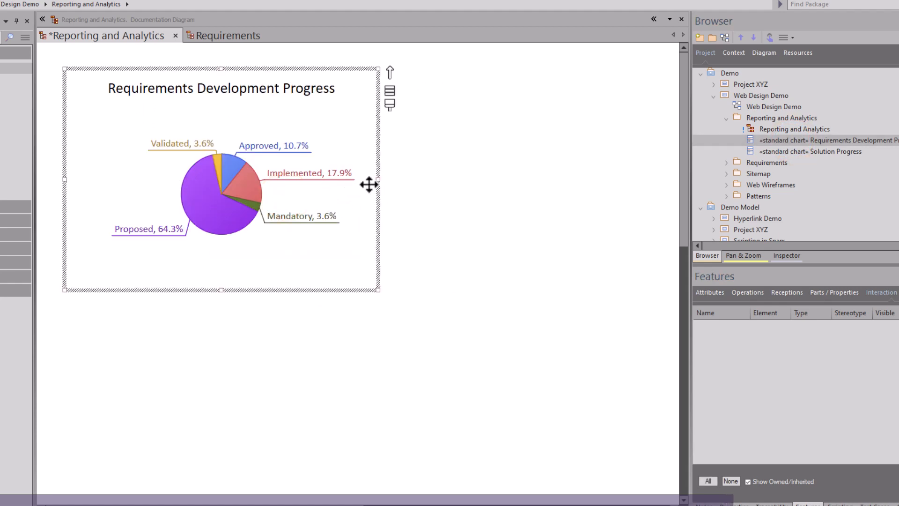
Step: Place the Solution Progress chart on the diagram below the Requirements Development Progress chart
drag(814, 154, 169, 313)
drag(311, 377, 233, 364)
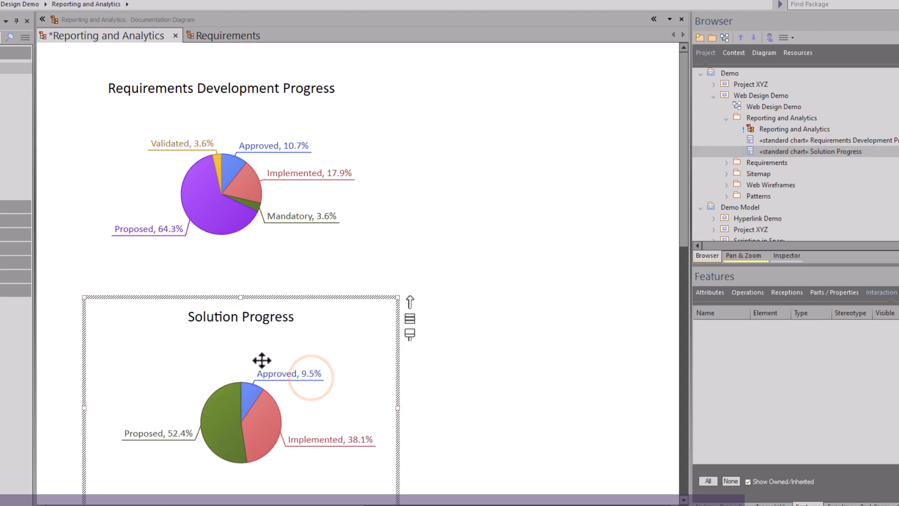
drag(286, 344, 279, 330)
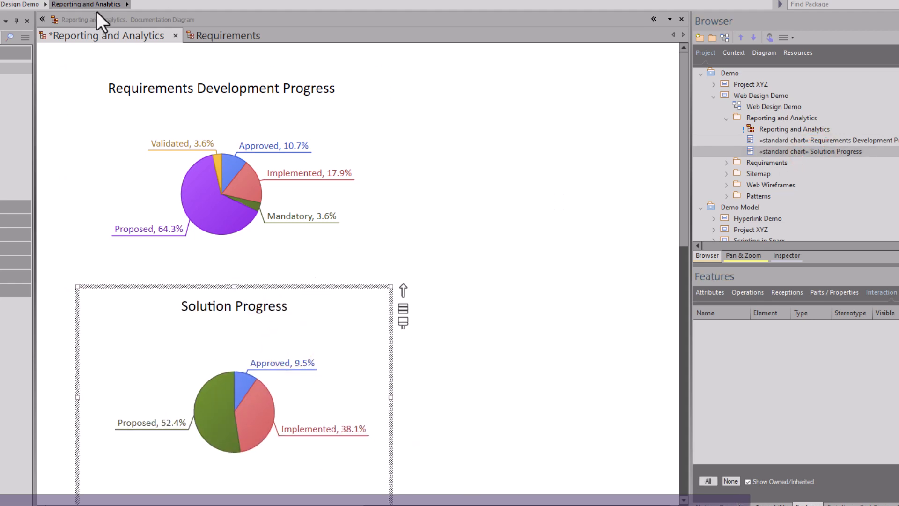
Step: Save the Reporting and Analytics diagram and reload it
click(57, 55)
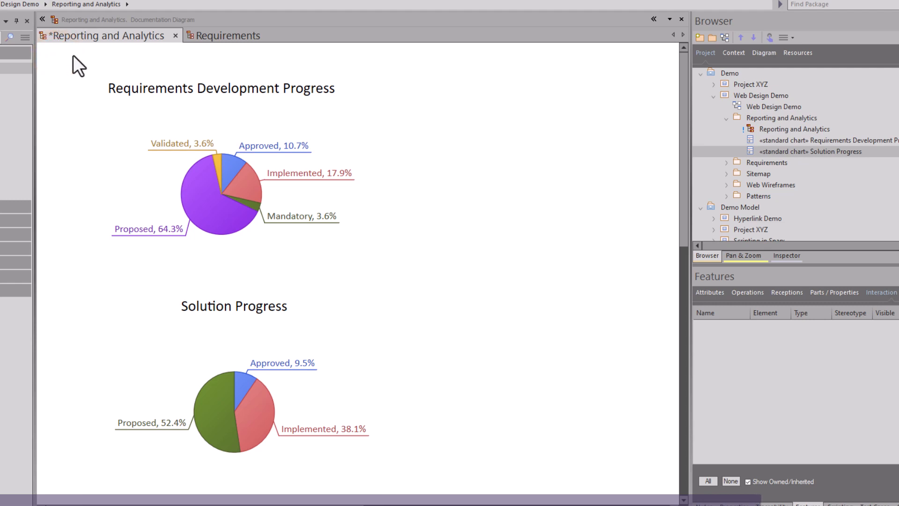
key(ctrl+s)
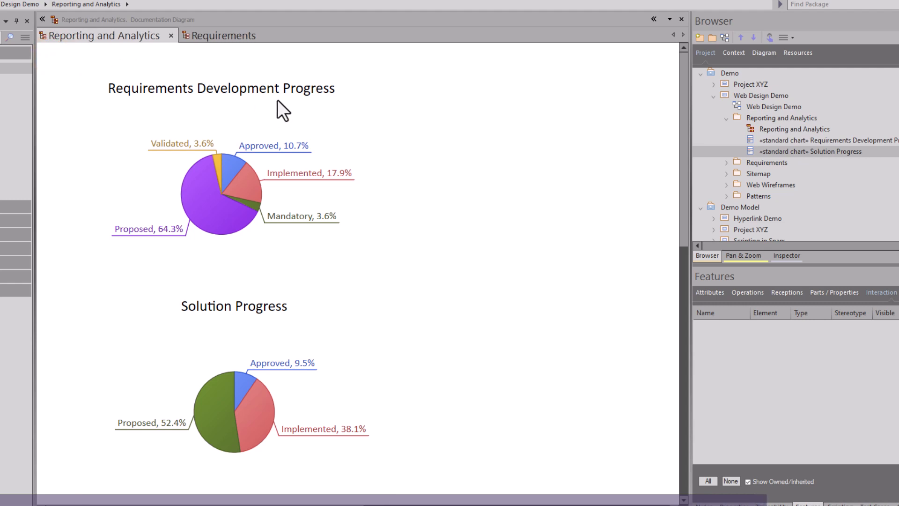
right_click(485, 124)
click(550, 297)
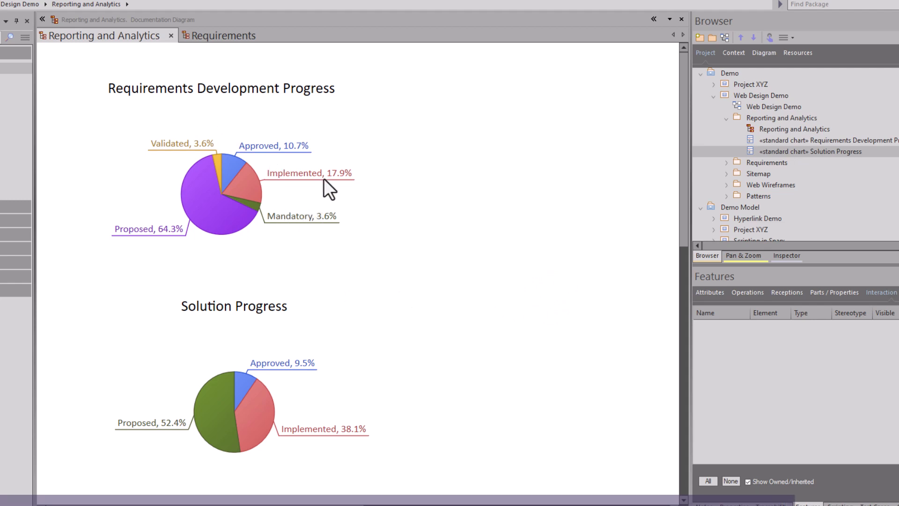
Step: Align the Solution Progress chart directly under the Requirements Development Progress chart
drag(241, 295, 229, 291)
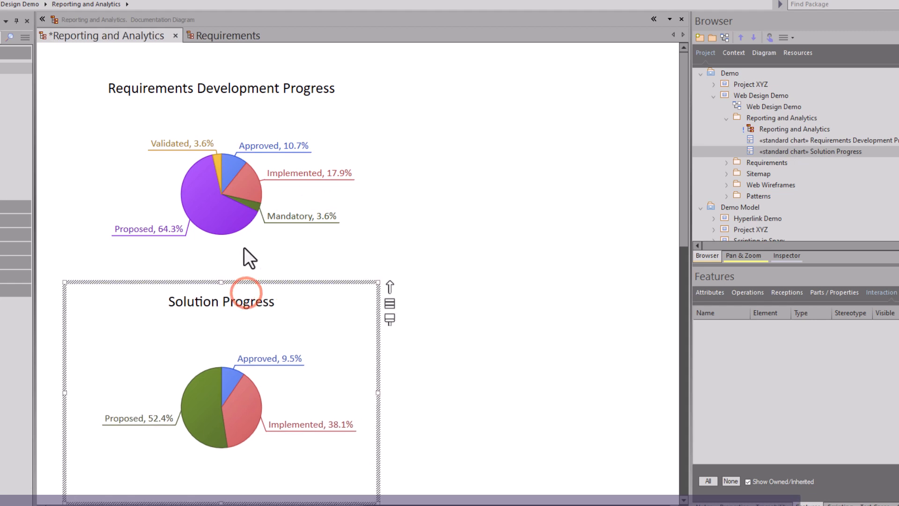
click(243, 244)
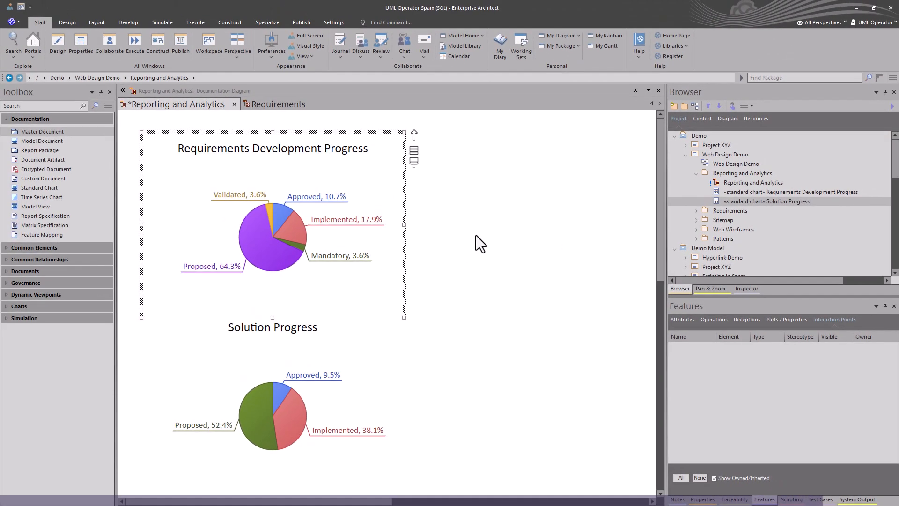
click(483, 232)
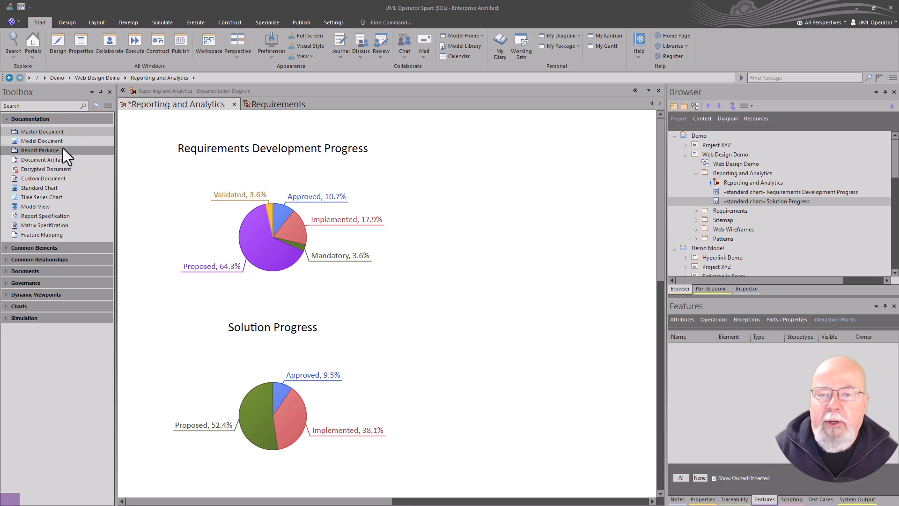
Step: Add a Model Document element beside the Requirements Development Progress chart and widen it to about twice its default width
click(45, 140)
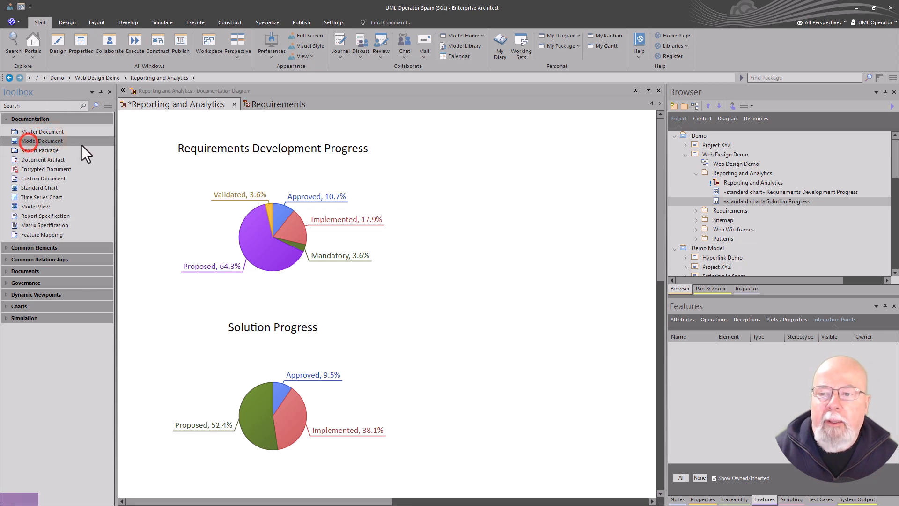
drag(29, 143, 449, 173)
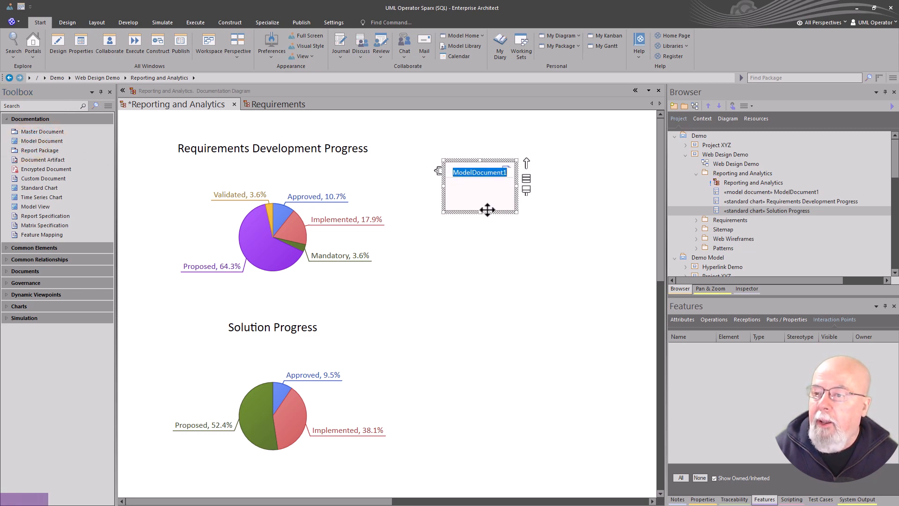
click(501, 235)
click(492, 206)
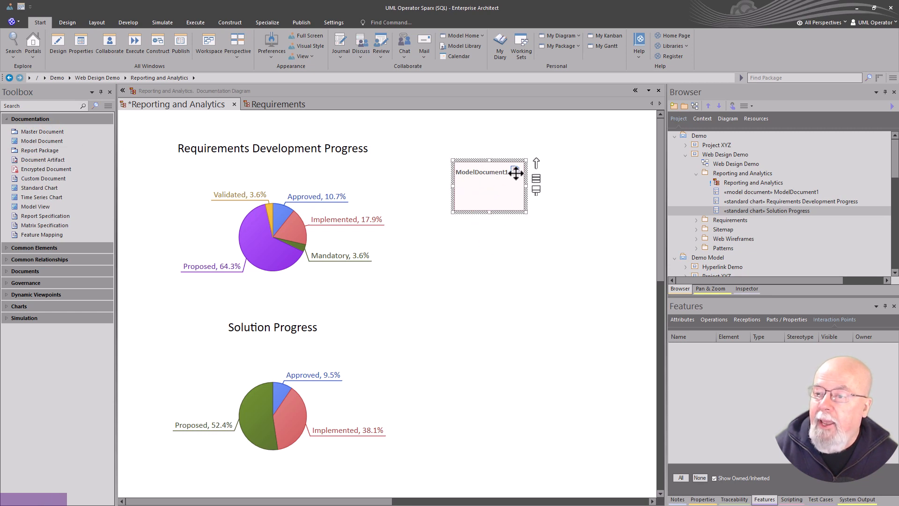
drag(524, 185, 597, 187)
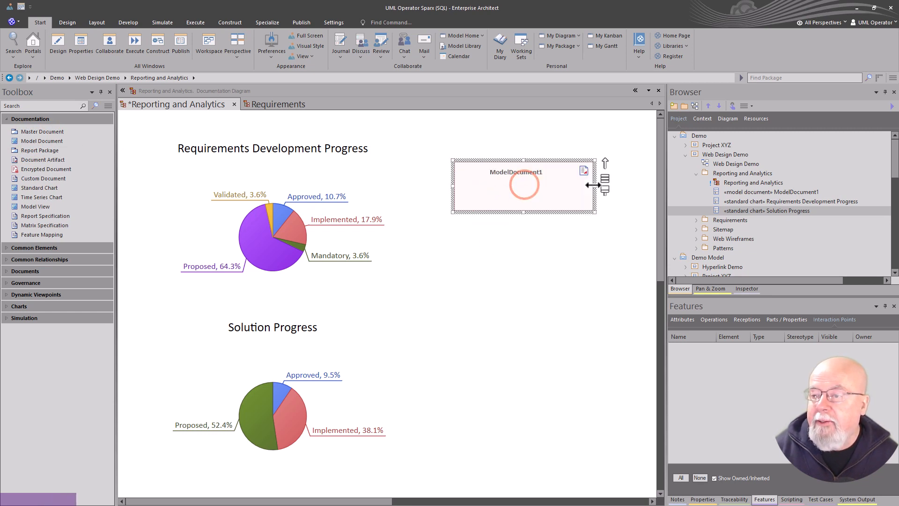
drag(526, 198, 512, 196)
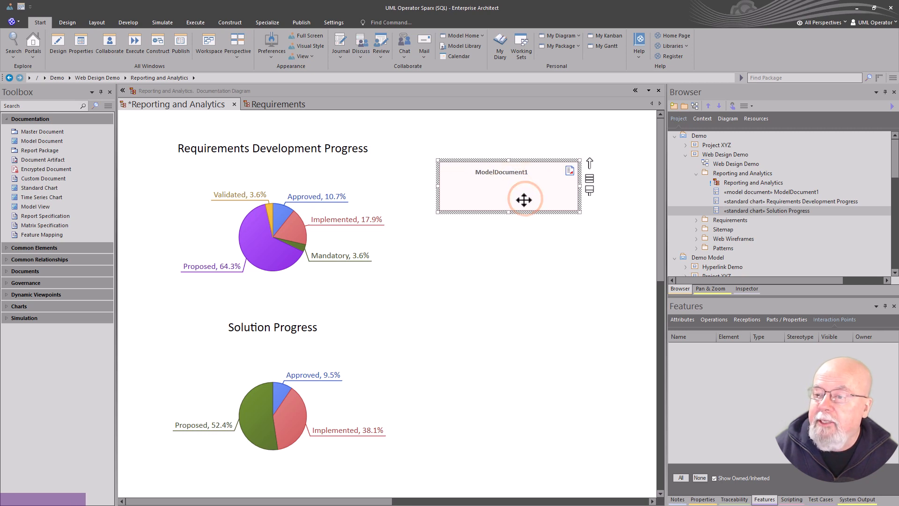
Step: Rename the new model document element as "Requirments Development"
click(505, 173)
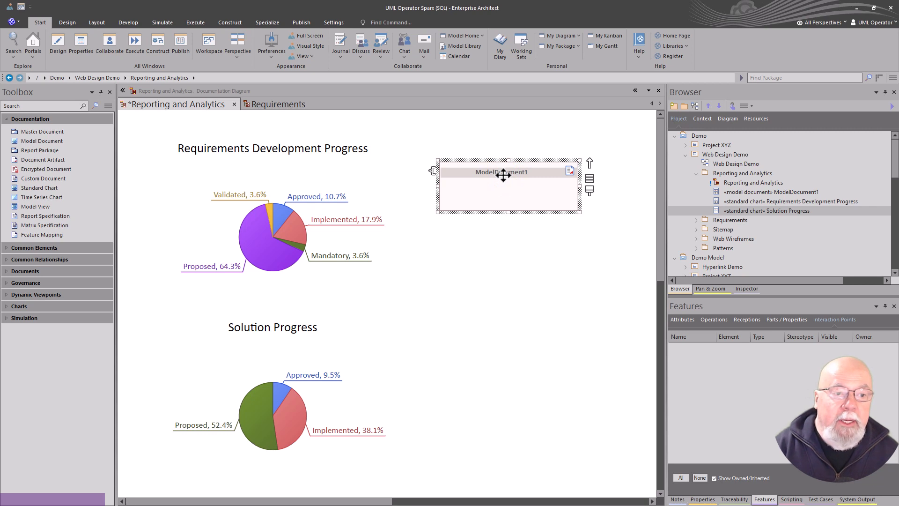
click(504, 176)
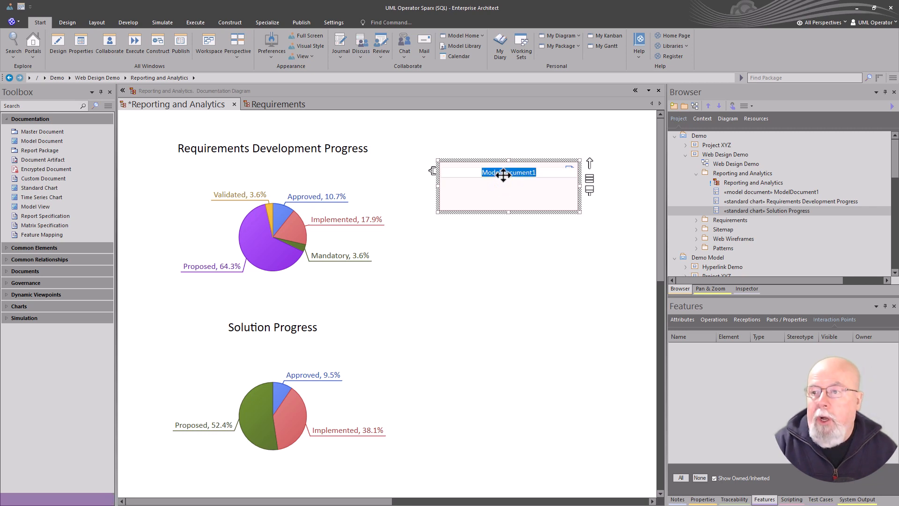
text(Requirement)
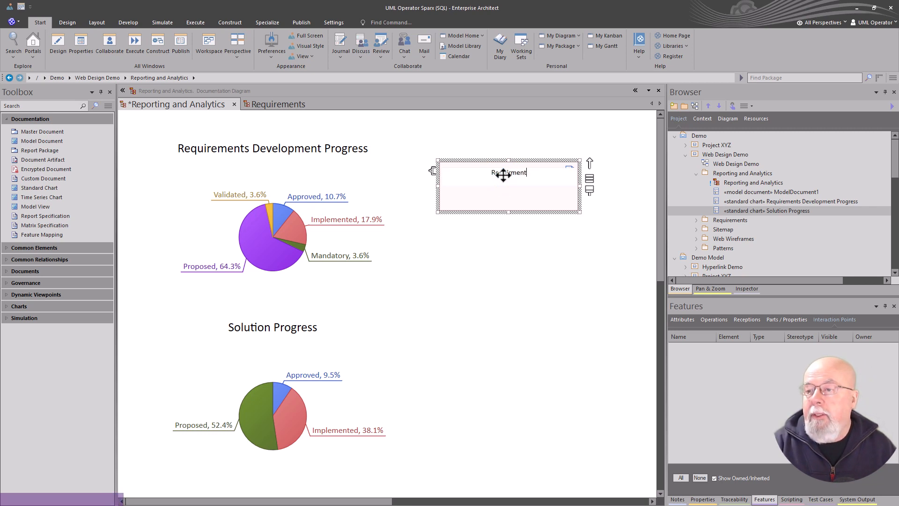
text(s)
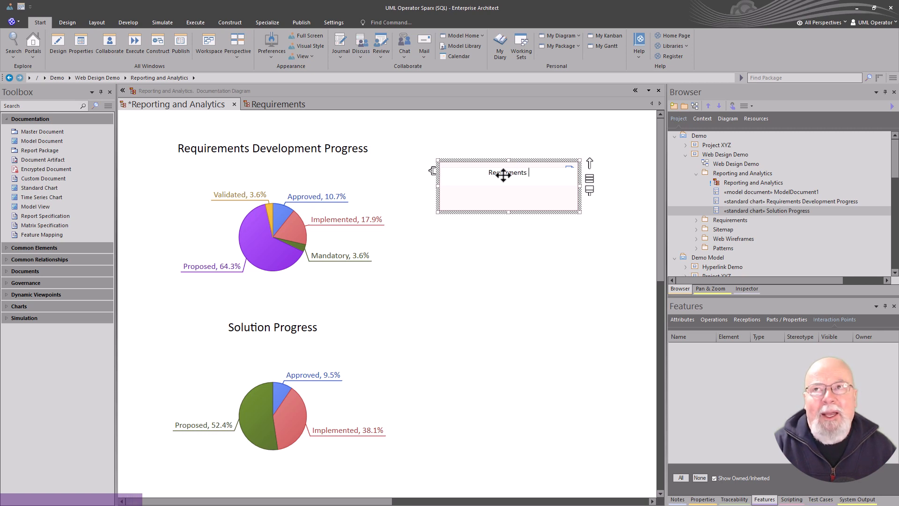
text( Develo)
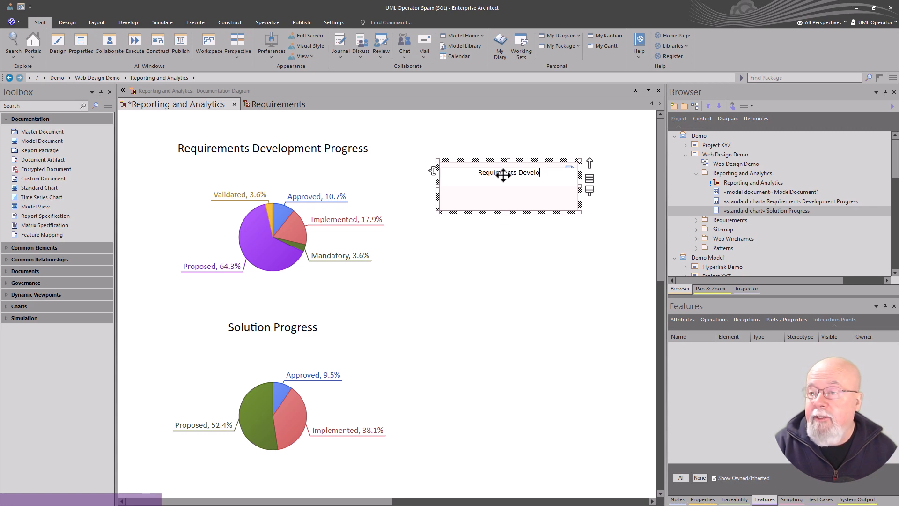
text(pment)
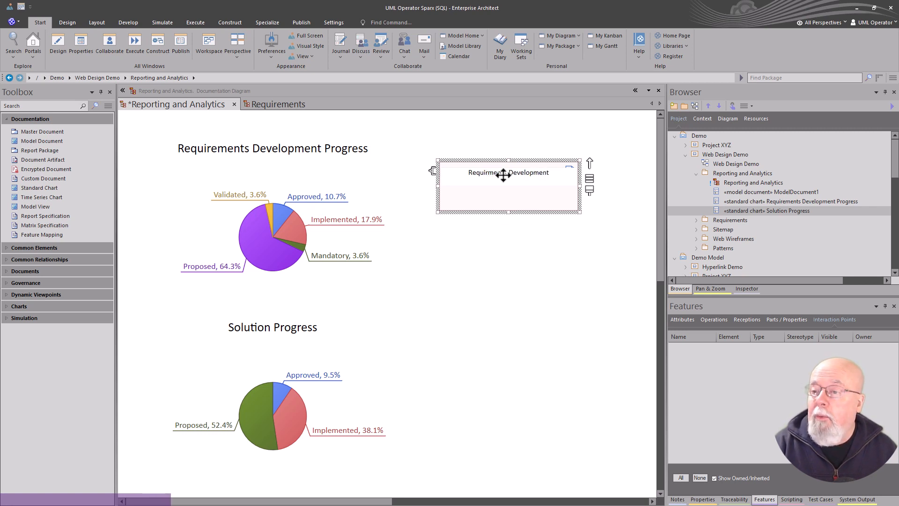
key(Return)
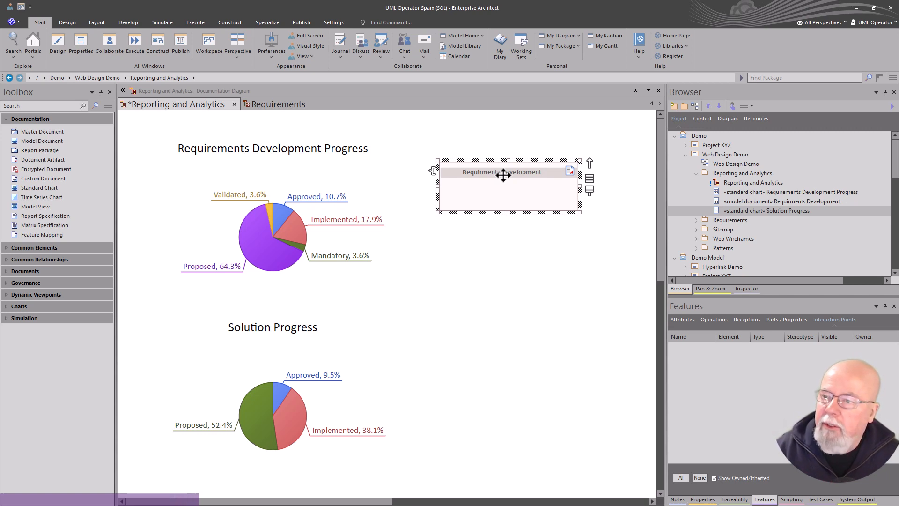
click(549, 231)
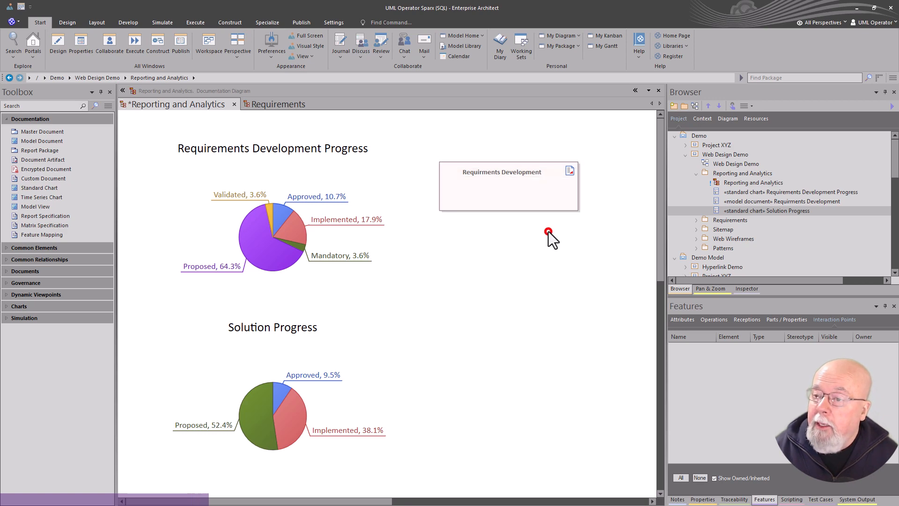
Step: Check the general properties of the Requirments Development model document and close them
click(539, 207)
double_click(539, 208)
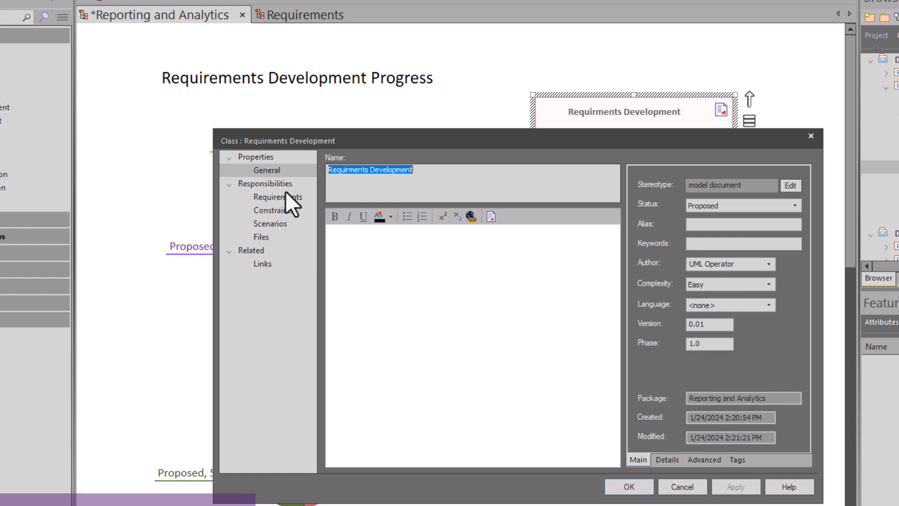
click(629, 487)
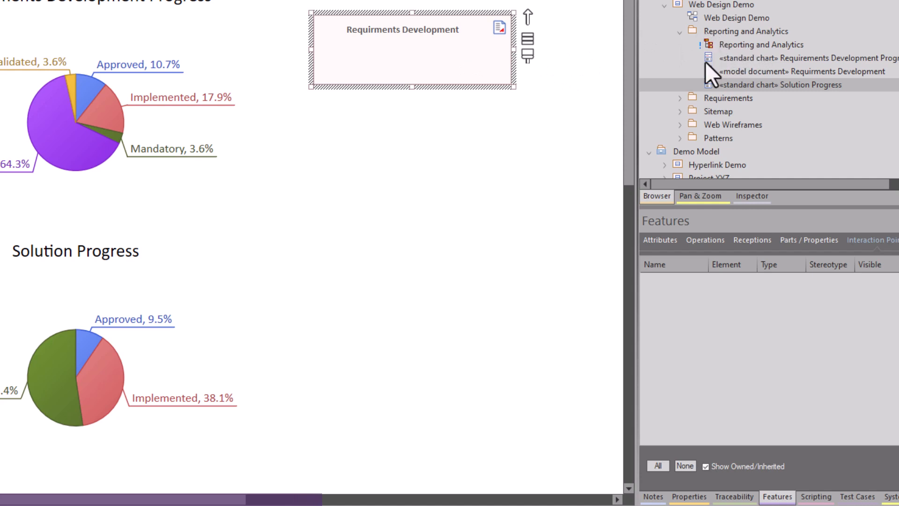
Step: Add the trackotc.com Requirements package, with its three layer scope subpackages, to the Requirments Development model document as a package attribute
scroll(705, 65, down, 5)
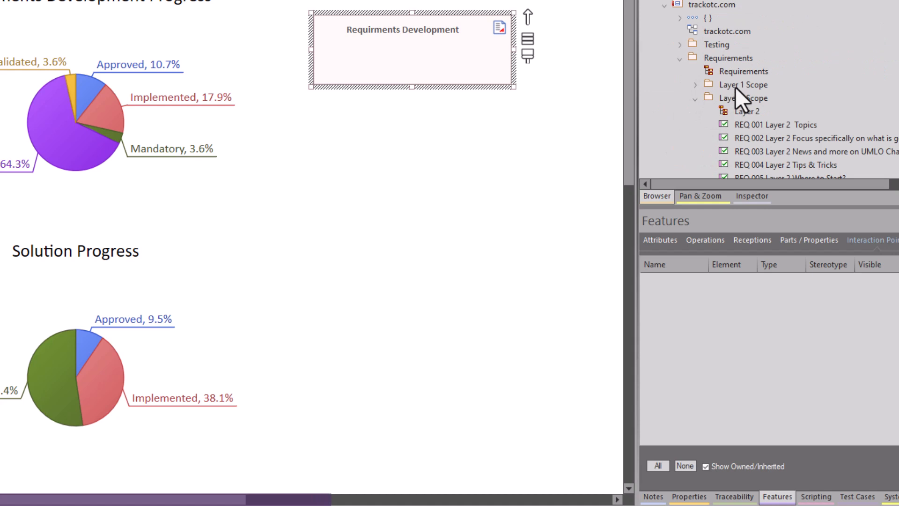
click(736, 86)
click(722, 58)
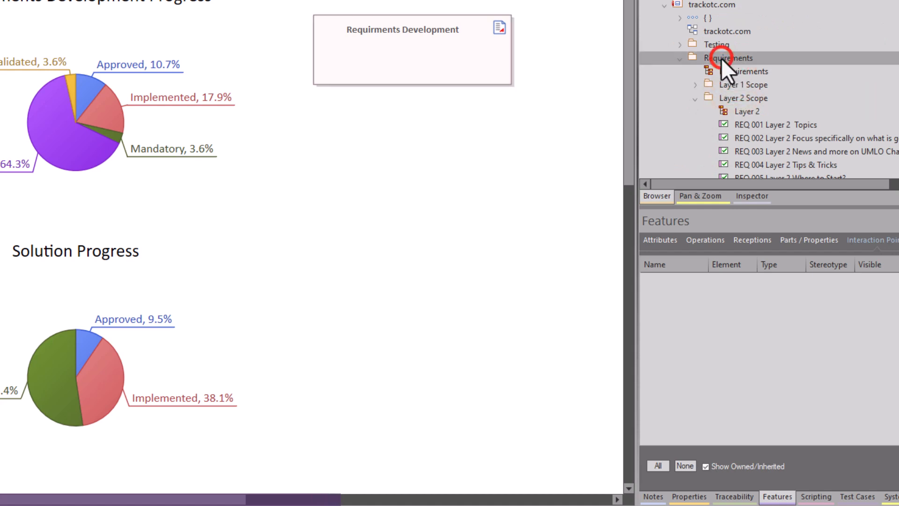
click(695, 97)
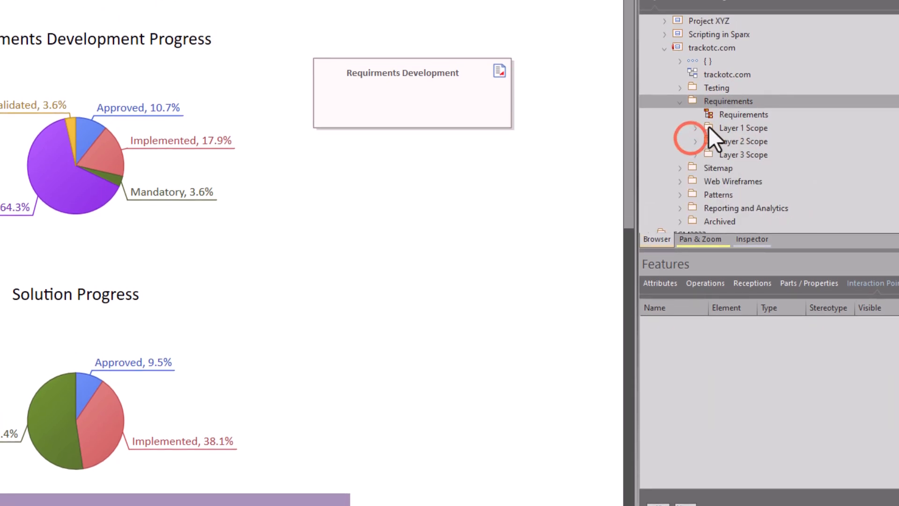
click(711, 127)
click(717, 141)
click(725, 156)
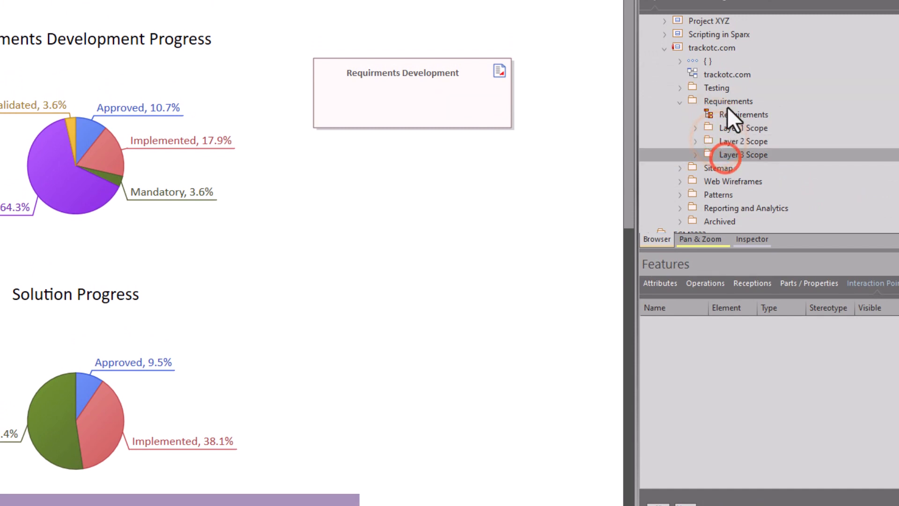
drag(724, 101, 397, 110)
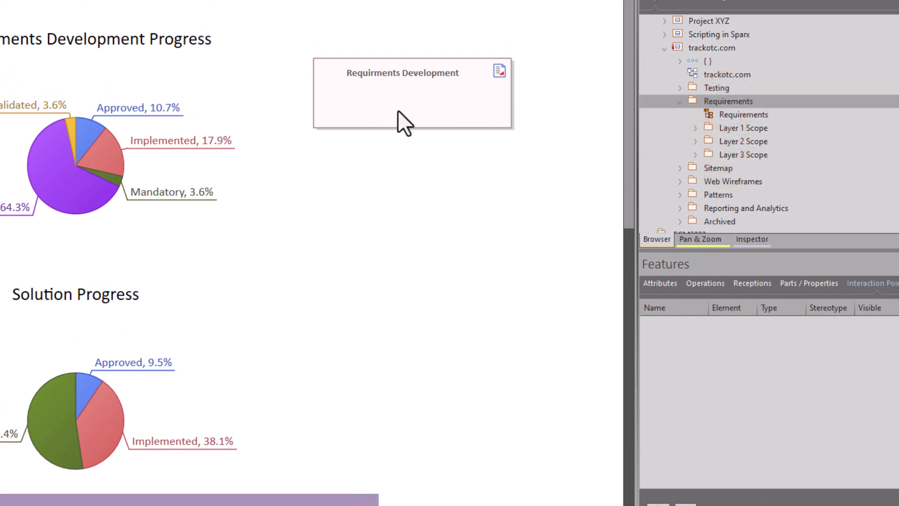
click(404, 140)
click(376, 108)
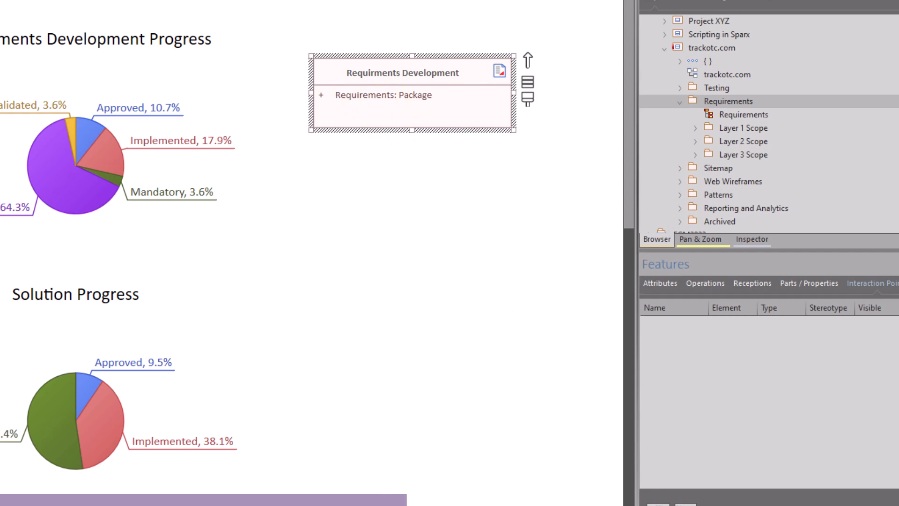
Step: Examine the Requirements package attribute in the model document's features
click(658, 280)
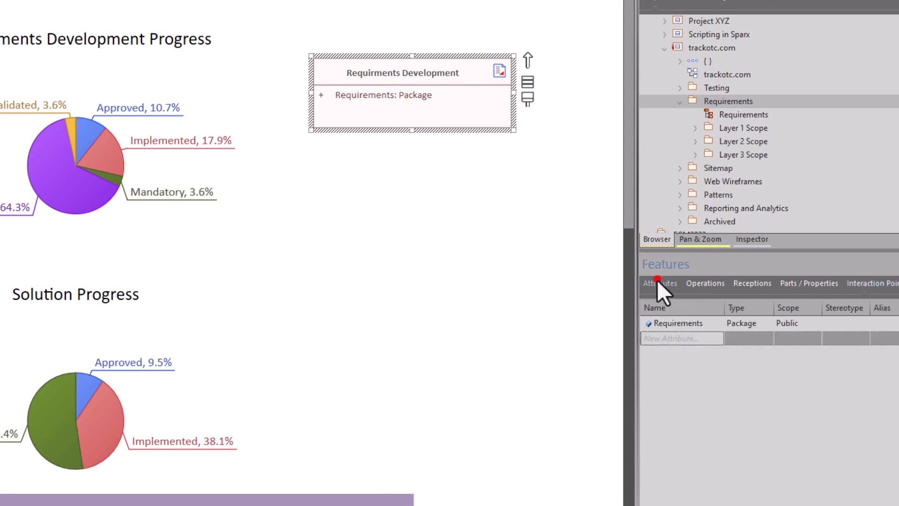
click(665, 323)
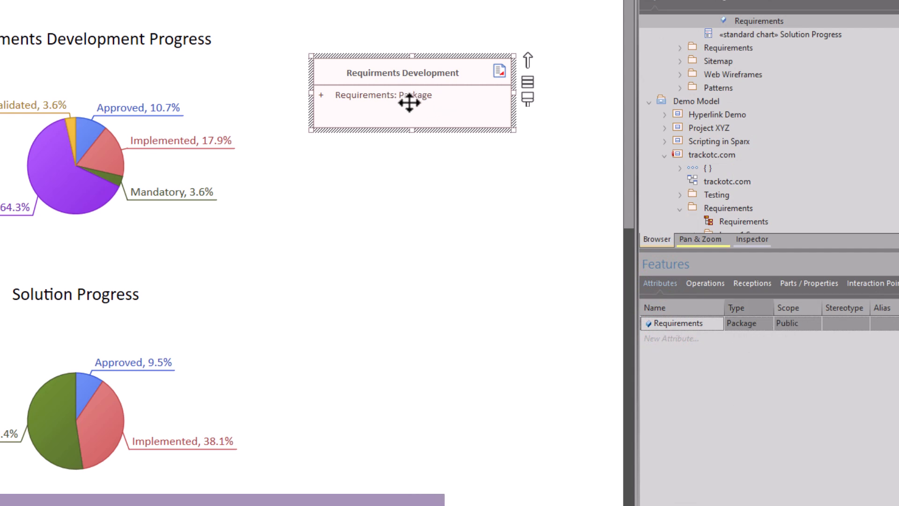
click(380, 109)
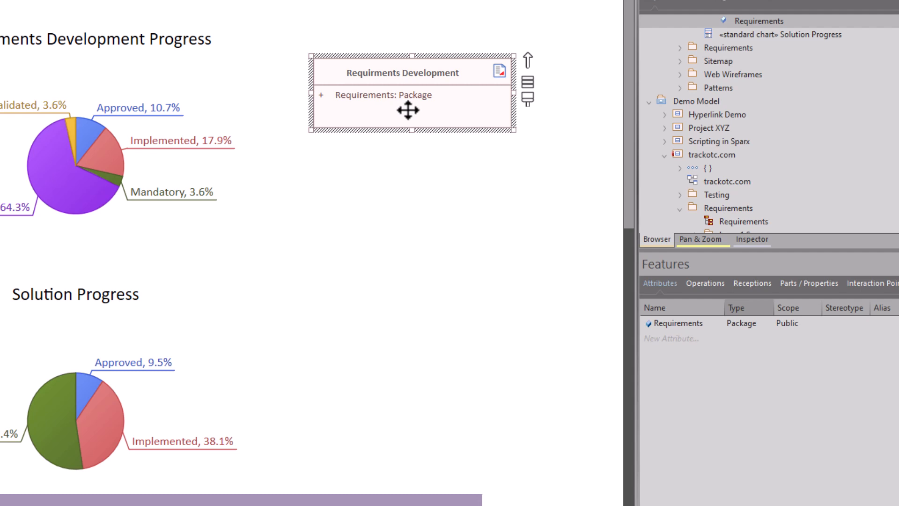
Step: Open the Generate Documentation settings for the Requirments Development model document twice, closing them each time without generating a report
right_click(408, 110)
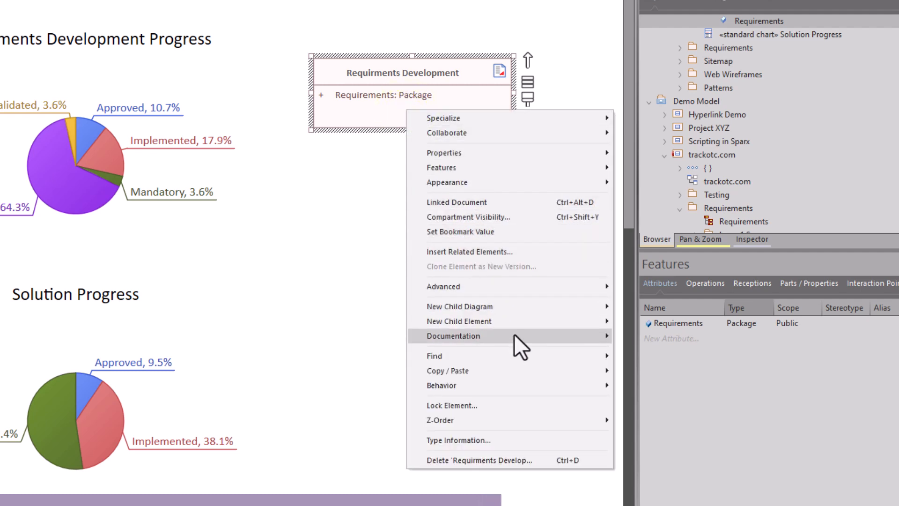
mouse_move(551, 341)
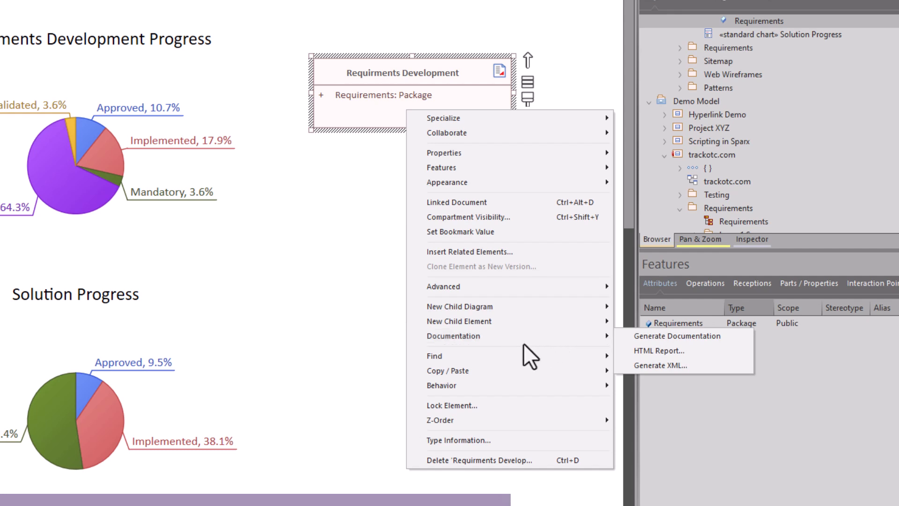
click(653, 339)
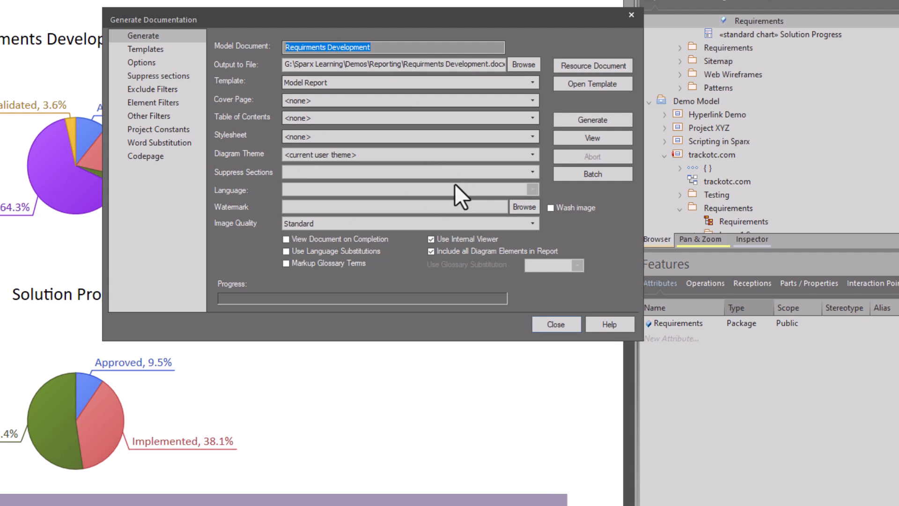
click(557, 324)
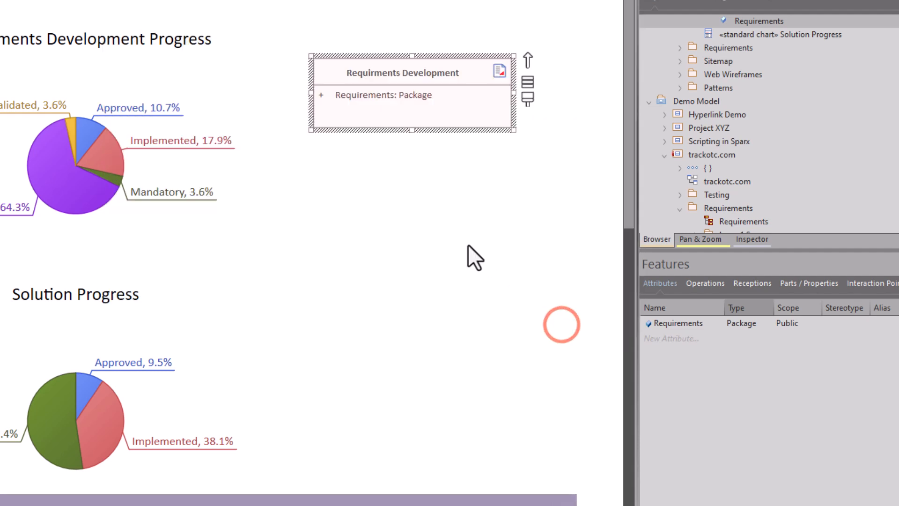
click(425, 124)
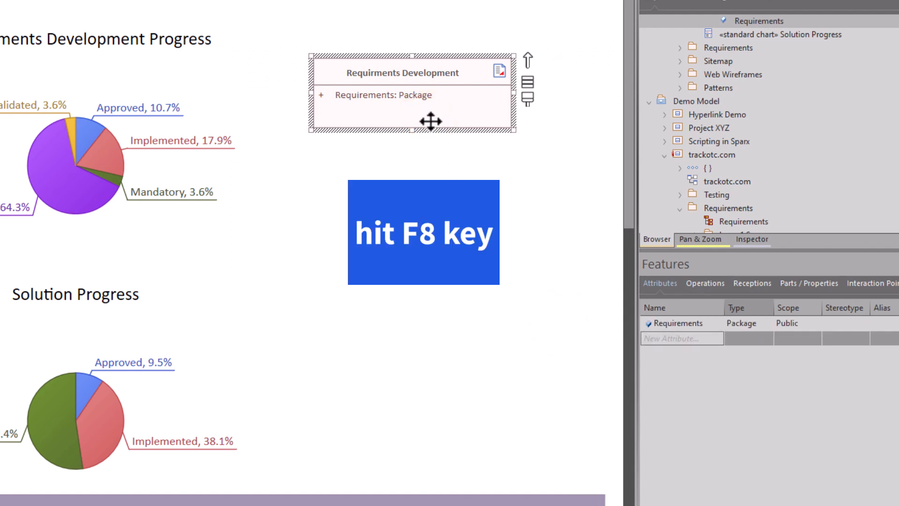
key(F8)
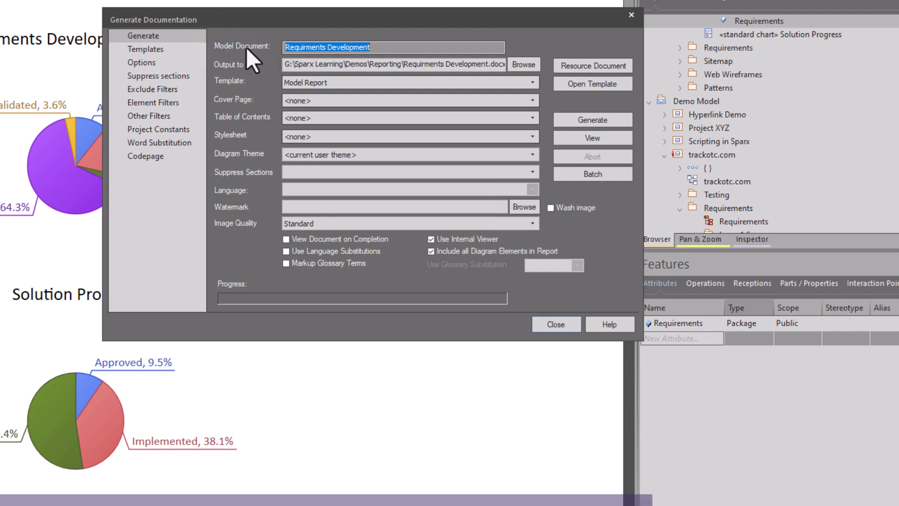
click(553, 324)
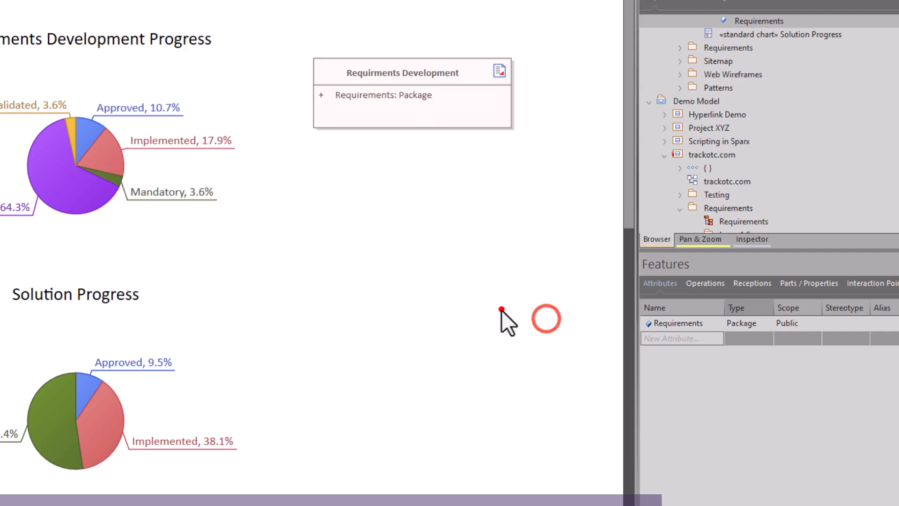
Step: Deselect the model document and check the Generate Documentation settings for the whole Reporting and Analytics package, without generating a report
click(387, 111)
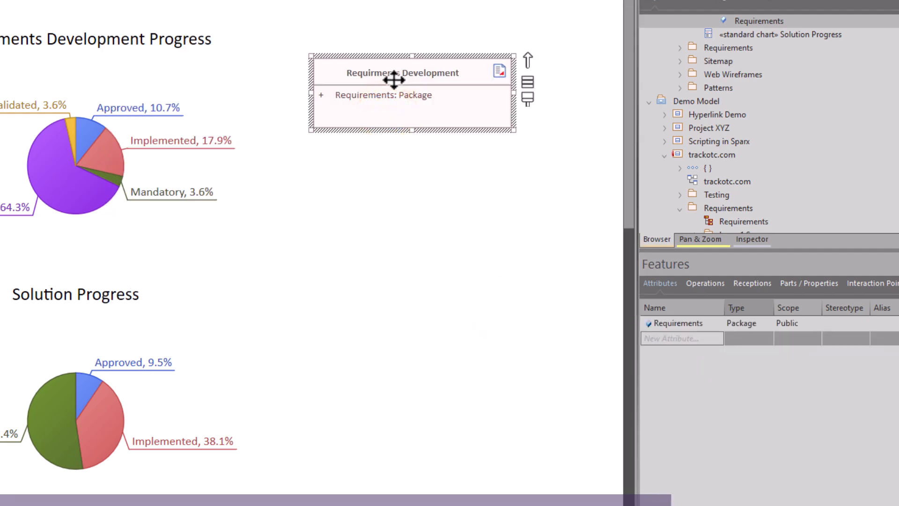
click(475, 247)
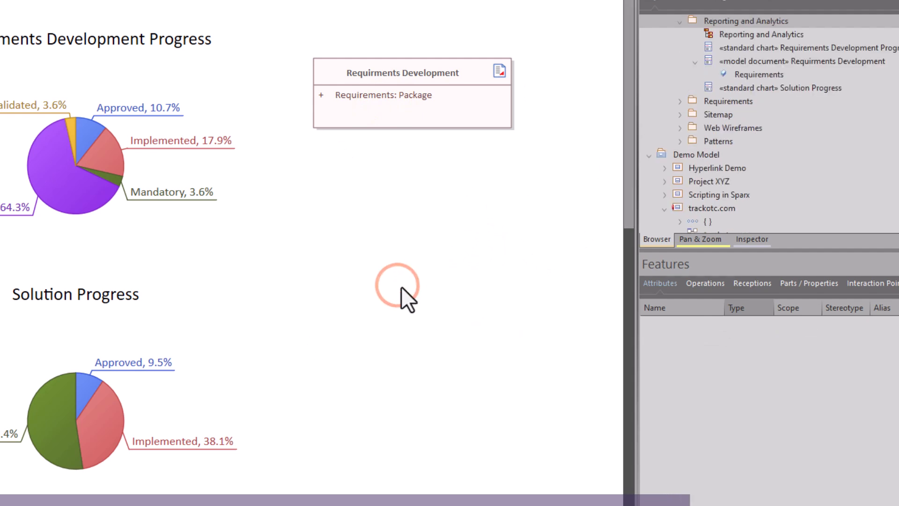
key(F8)
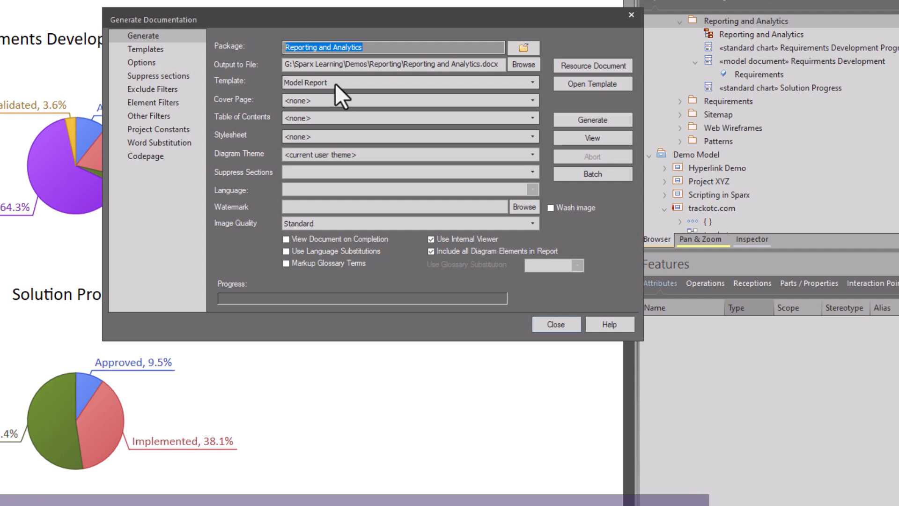
click(556, 324)
Step: Reselect the Requirments Development model document, view its Generate Documentation settings and close them
click(374, 124)
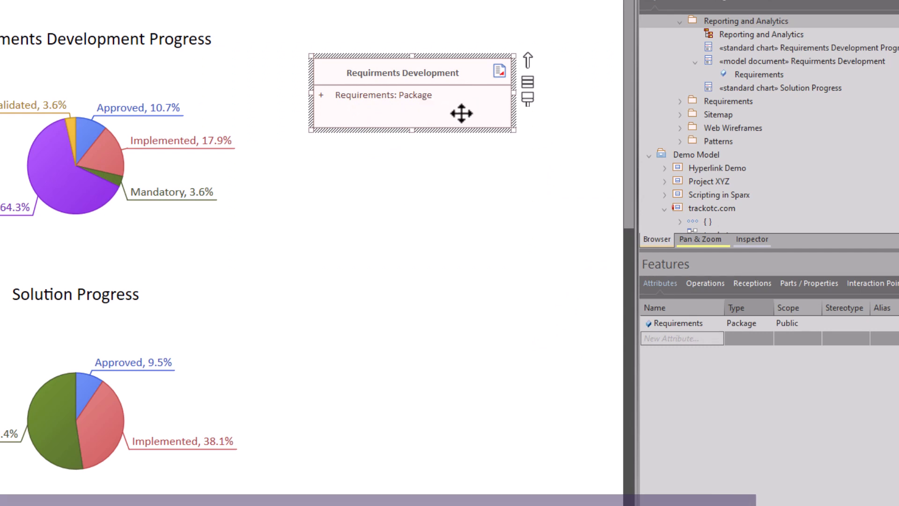
key(F8)
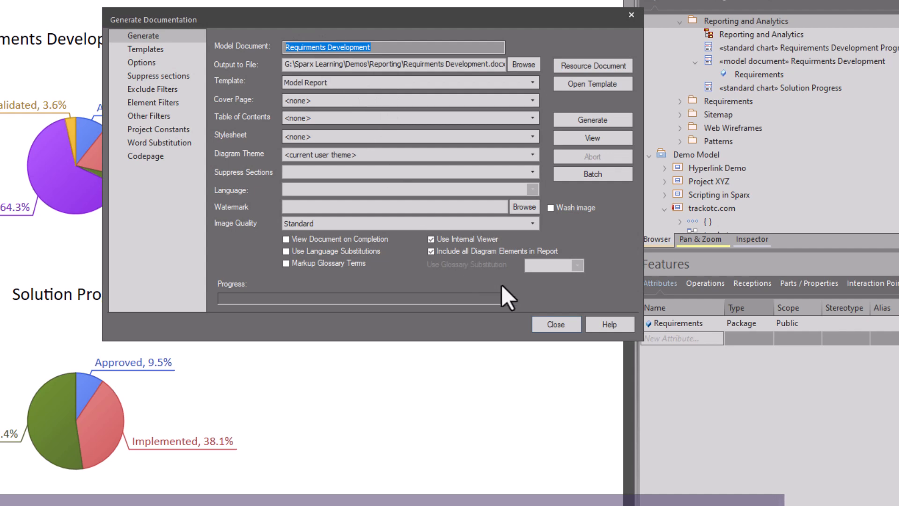
click(556, 324)
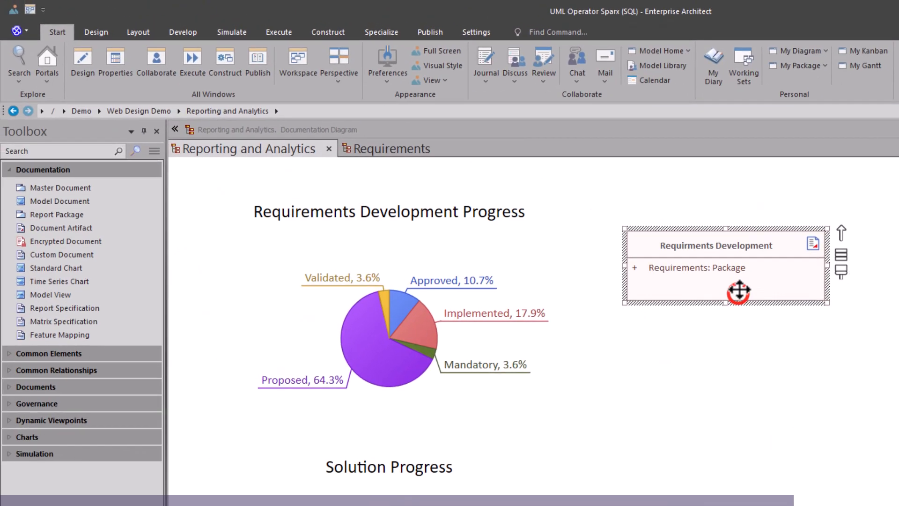
Step: Use the Report Builder to open Generate Documentation for the selected model document, check which model document it targets, and close it
click(439, 33)
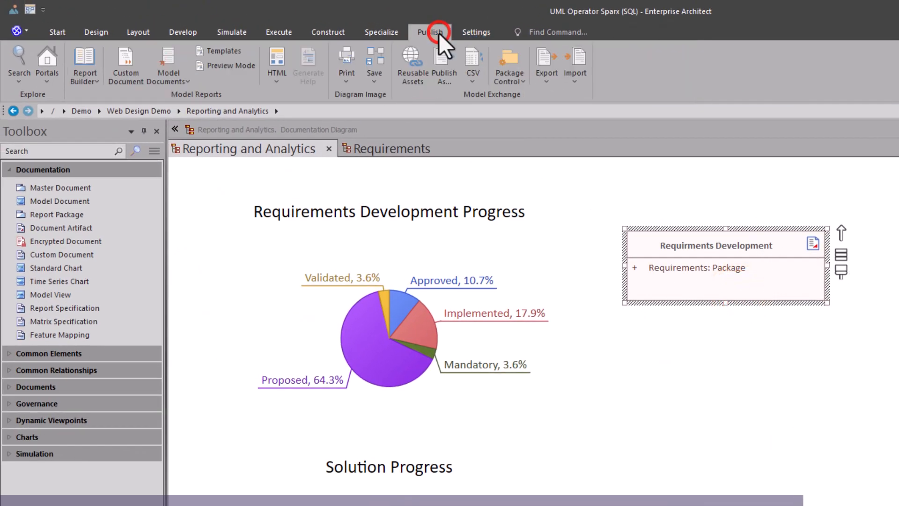
click(83, 75)
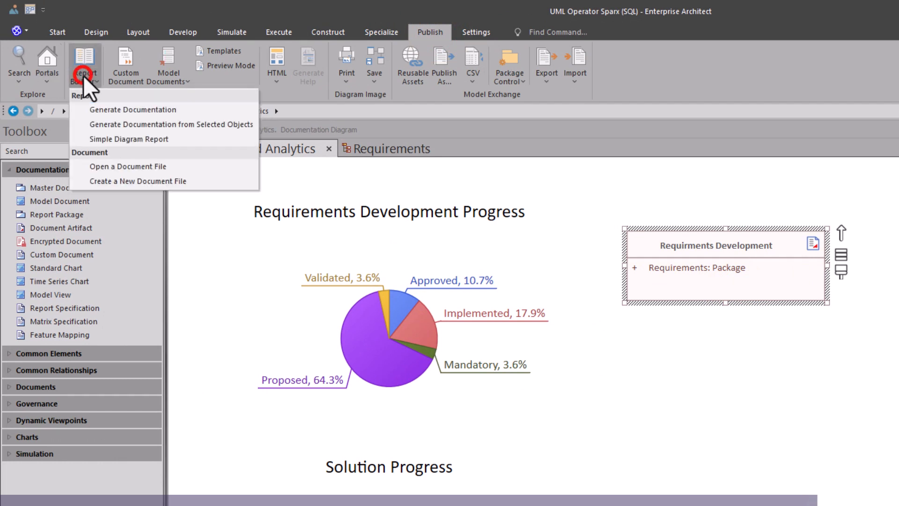
click(107, 107)
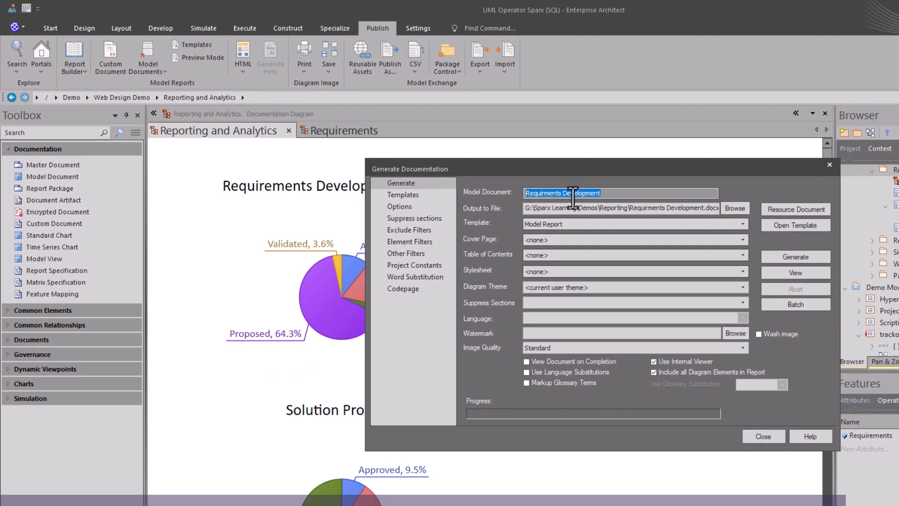
click(577, 198)
drag(602, 195, 514, 191)
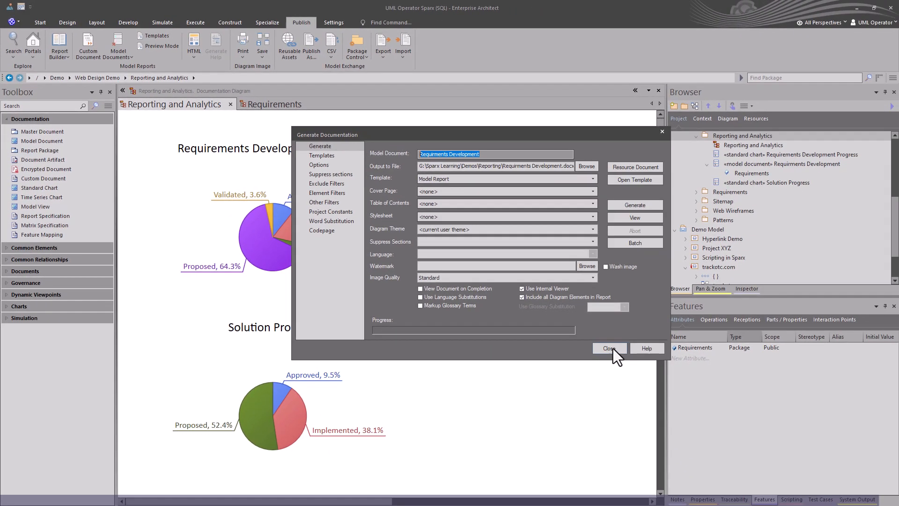
click(613, 349)
click(581, 318)
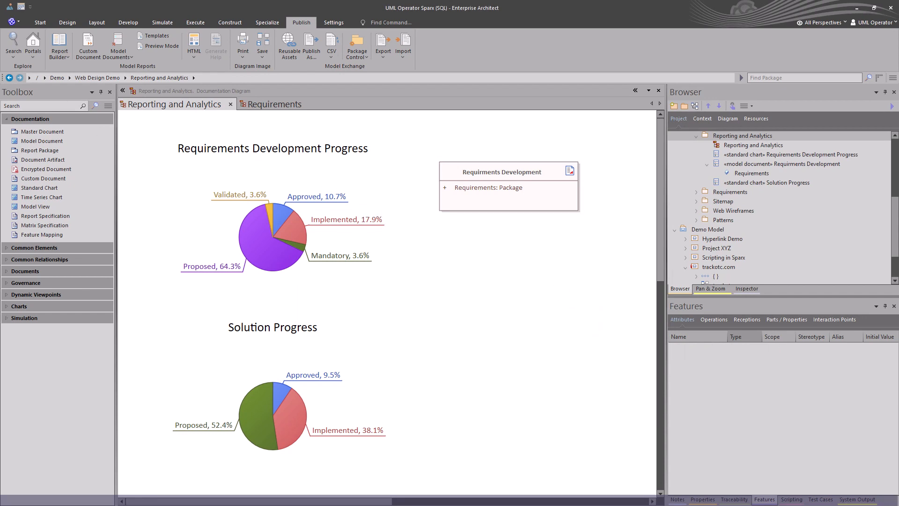
Step: Open the Generate Documentation settings for the Requirments Development model document and check the output file's name and path
click(557, 206)
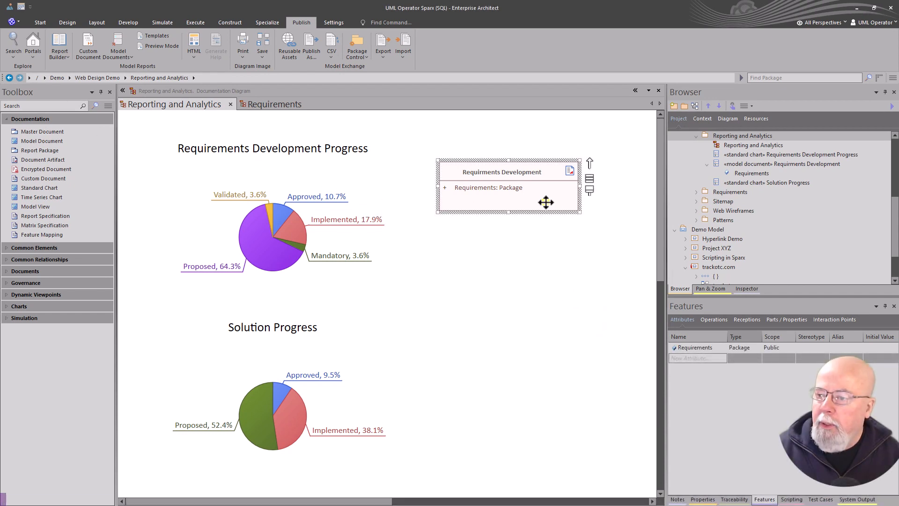
right_click(544, 201)
mouse_move(590, 362)
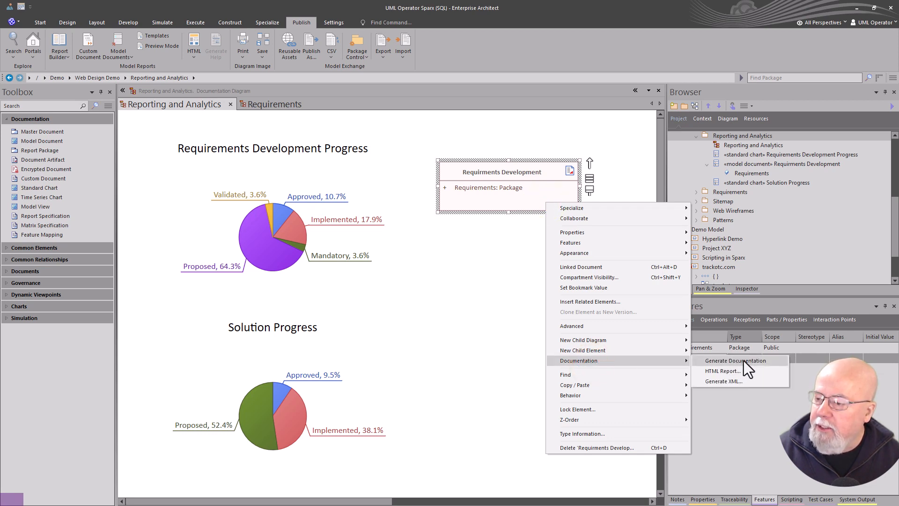
click(745, 361)
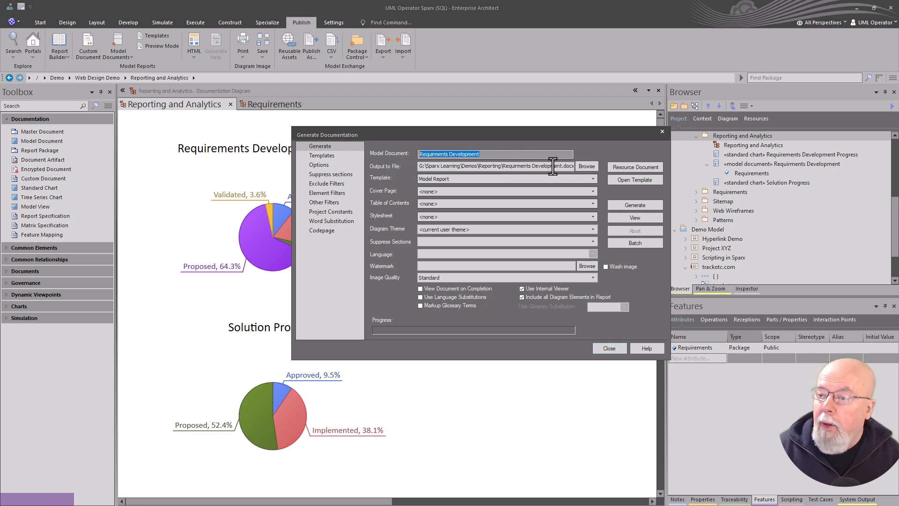
drag(537, 166, 588, 166)
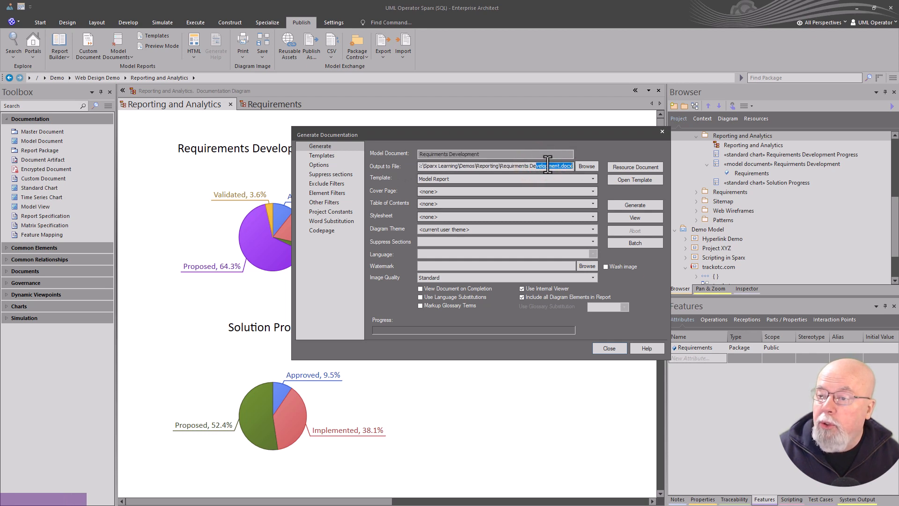
click(472, 166)
drag(499, 167, 588, 167)
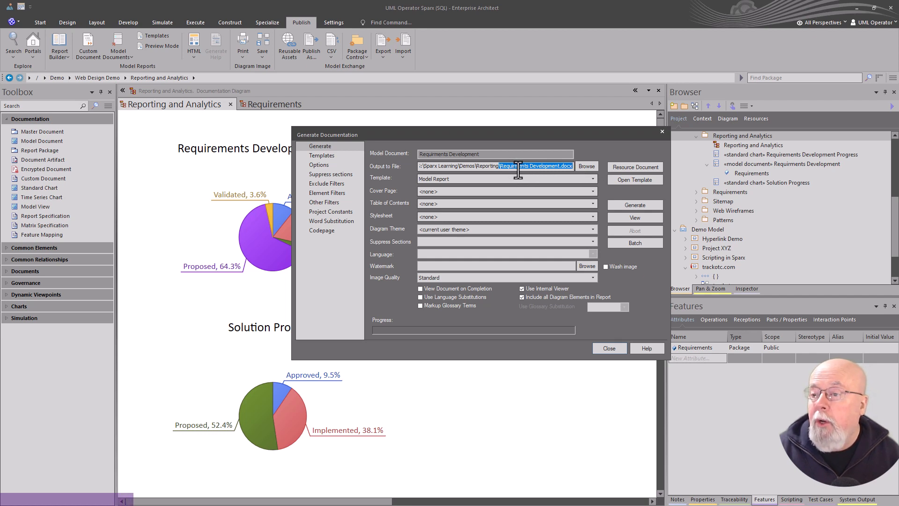
Step: Browse the available templates, keep Model Report and generate the Requirments Development document with it
click(465, 179)
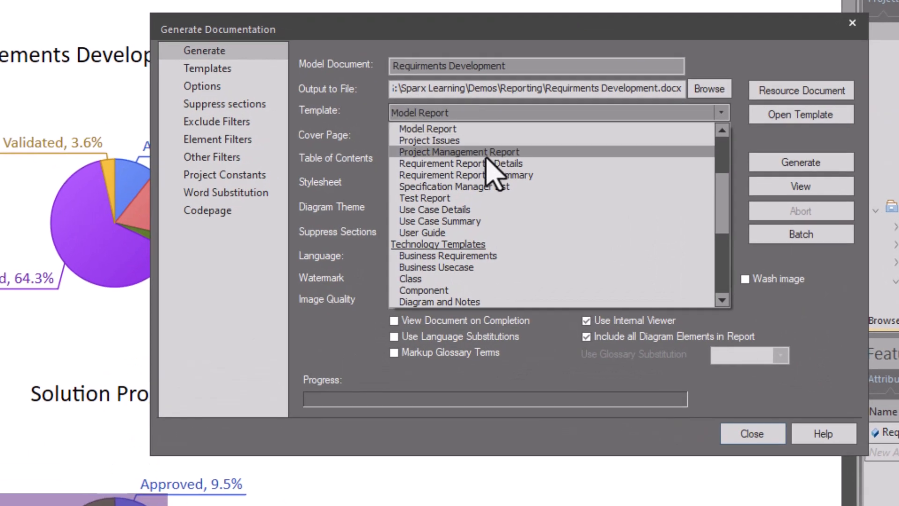
scroll(465, 211, down, 3)
scroll(485, 187, up, 7)
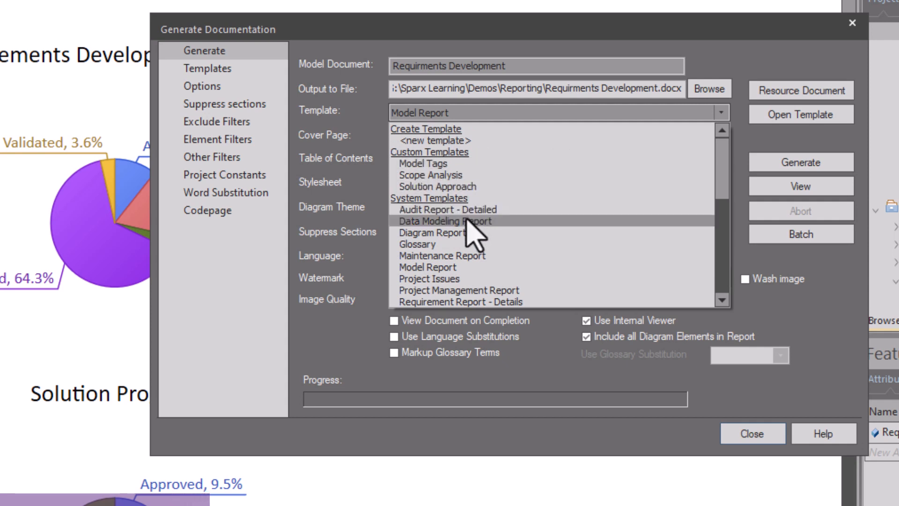
click(448, 266)
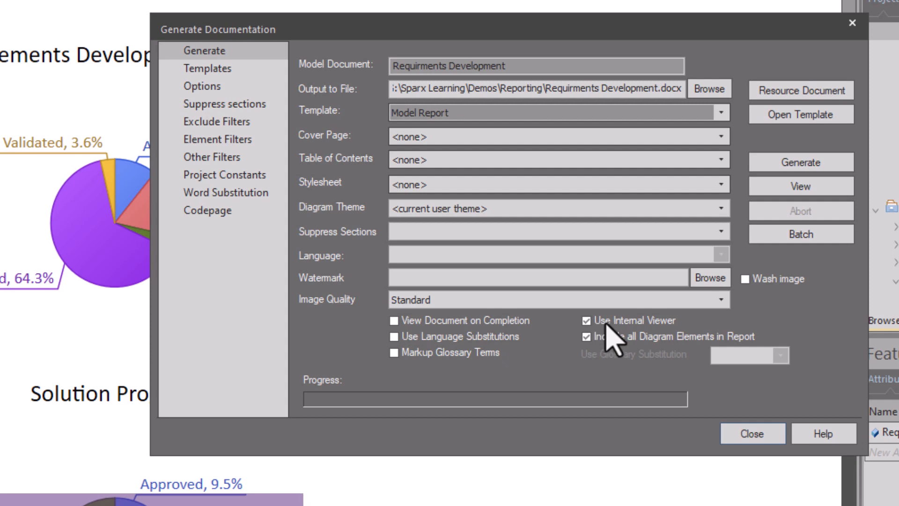
click(802, 162)
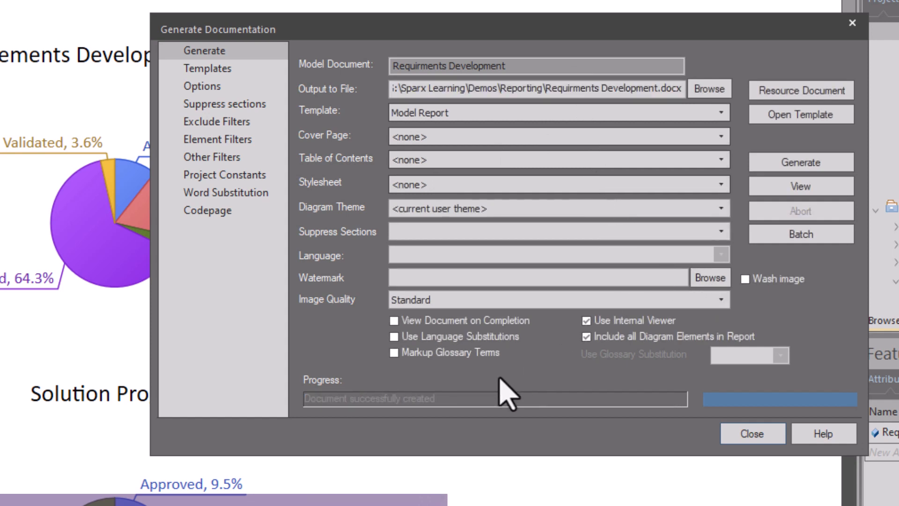
click(410, 398)
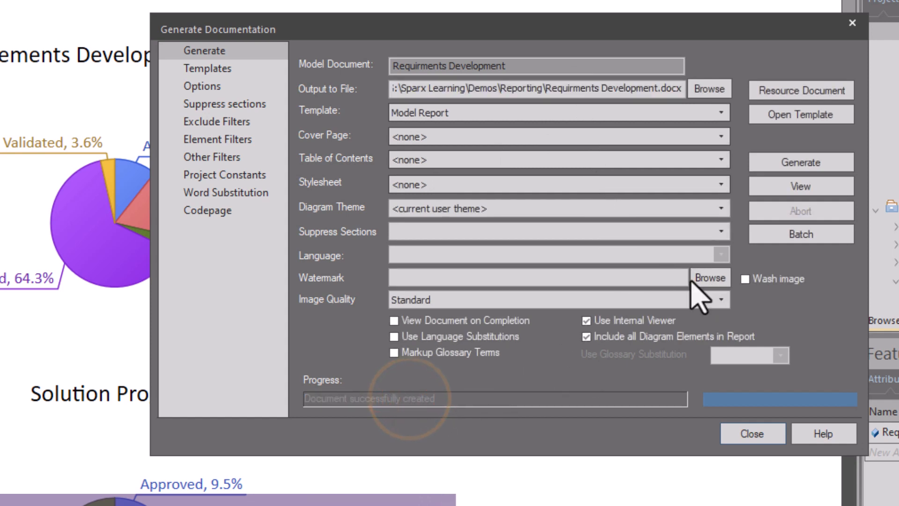
Step: View the generated Model Report, examine its requirements diagrams, screens and connector sections through the Layer 2 scope, and close it
click(802, 187)
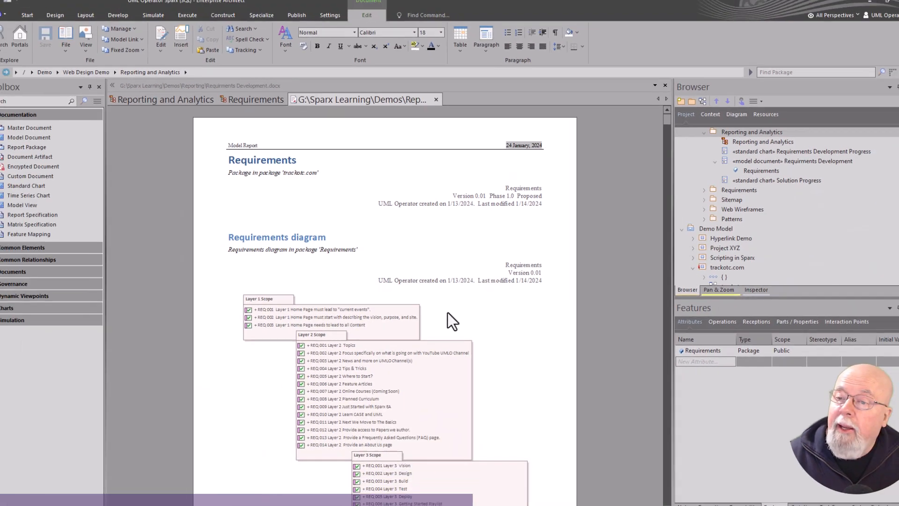
scroll(453, 356, down, 3)
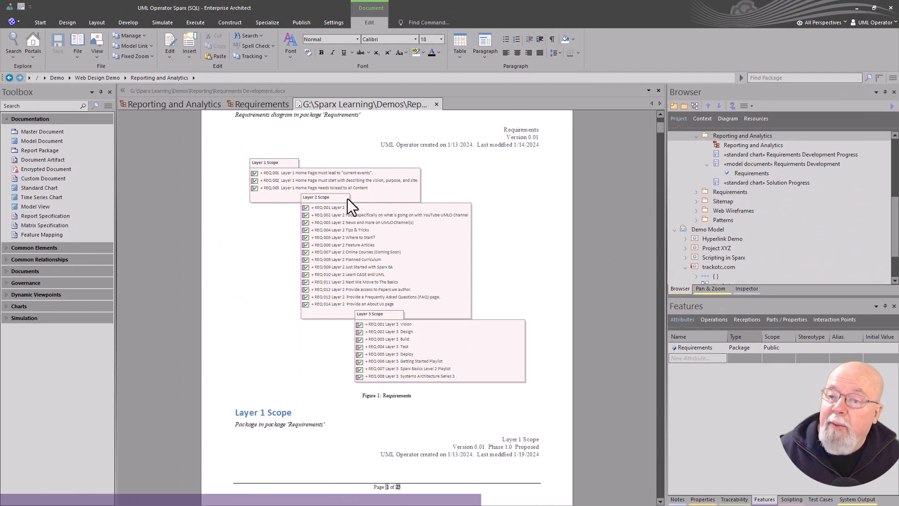
scroll(453, 374, down, 15)
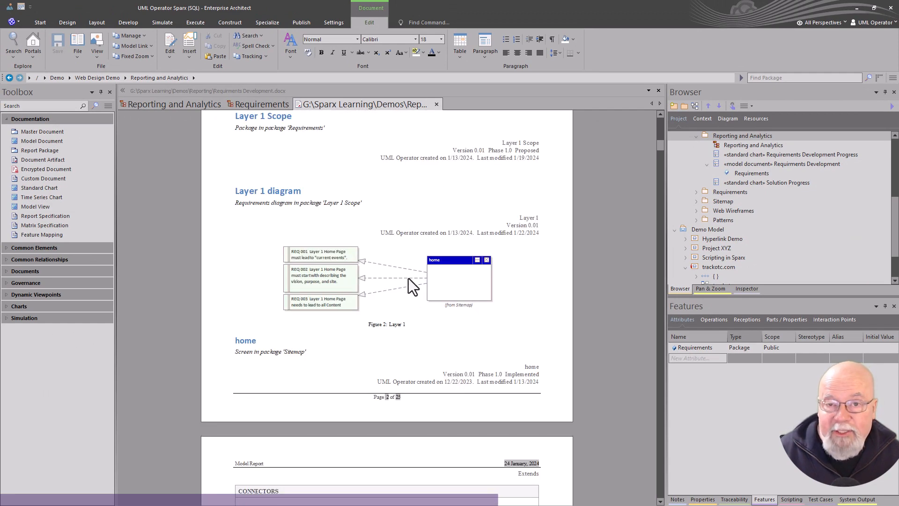
scroll(409, 279, down, 17)
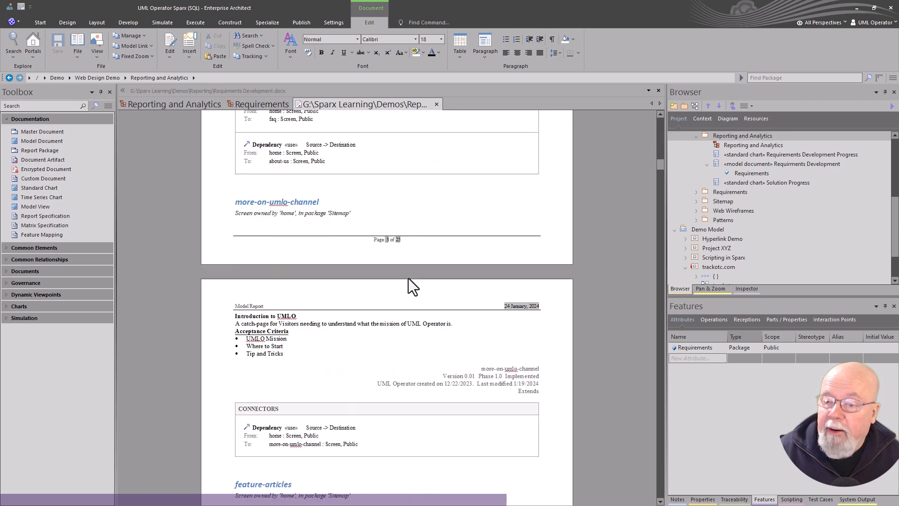
scroll(408, 278, down, 20)
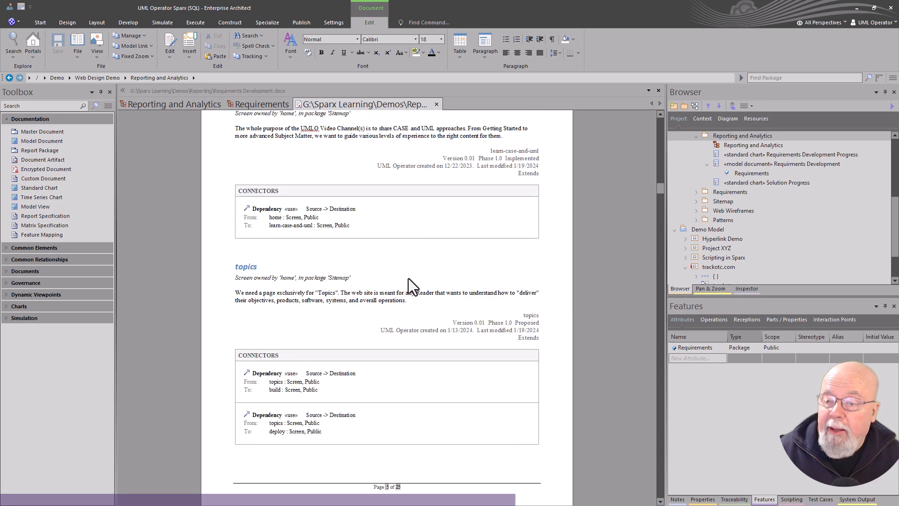
scroll(408, 278, down, 20)
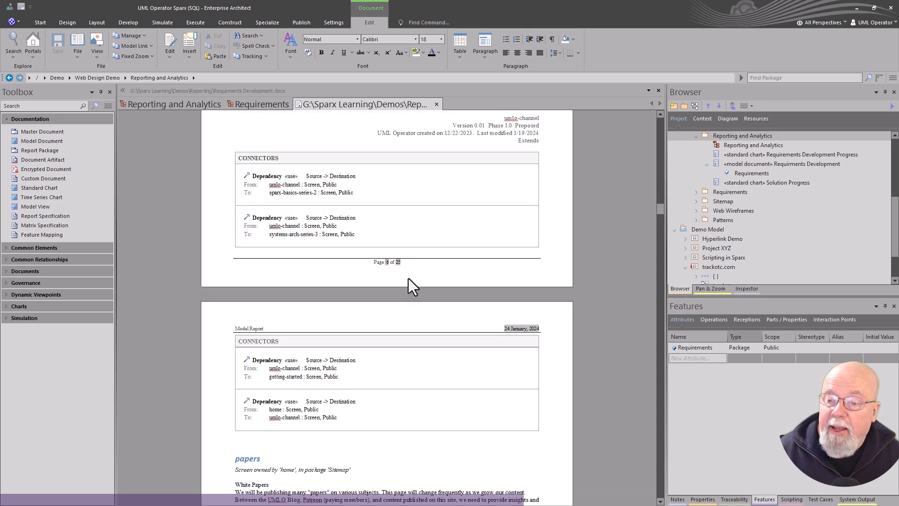
scroll(409, 278, down, 20)
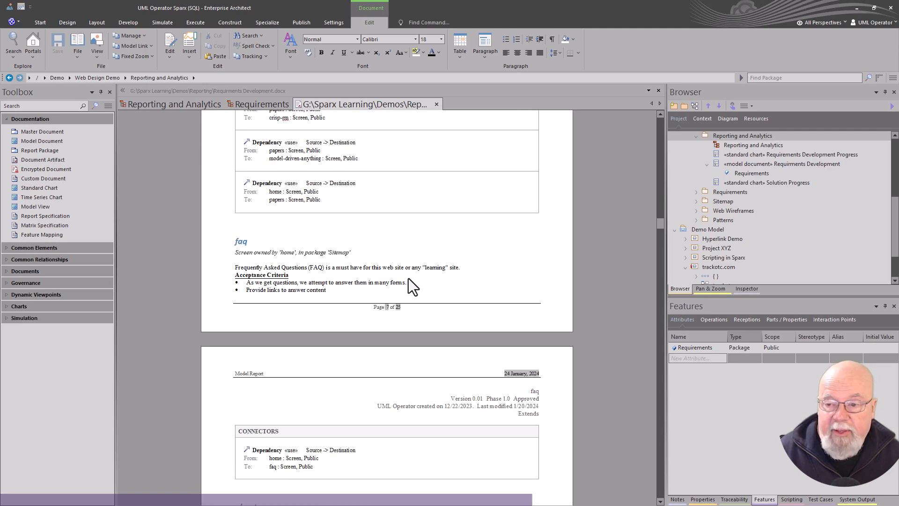
scroll(409, 279, down, 20)
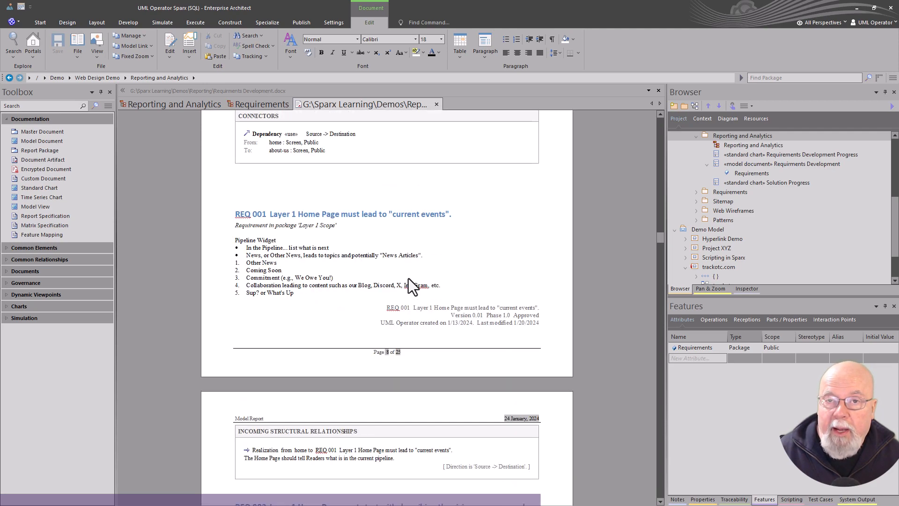
scroll(408, 278, down, 20)
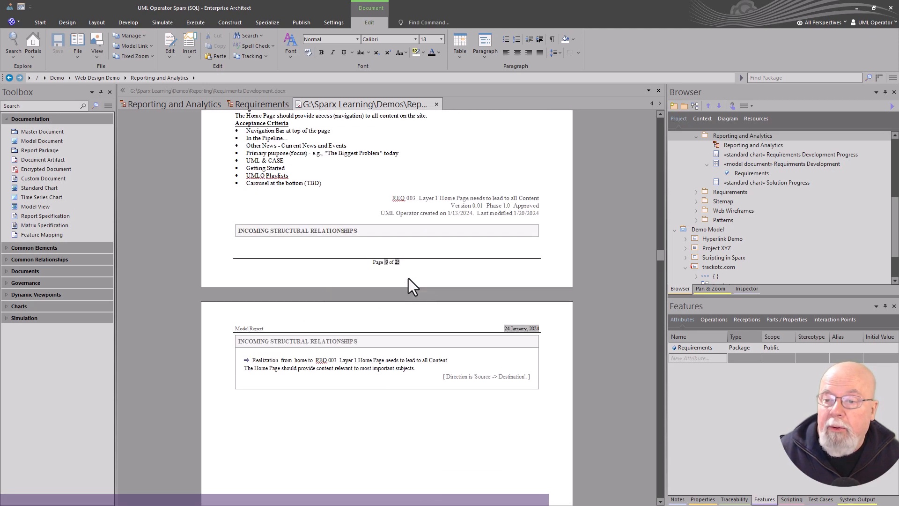
scroll(408, 278, down, 20)
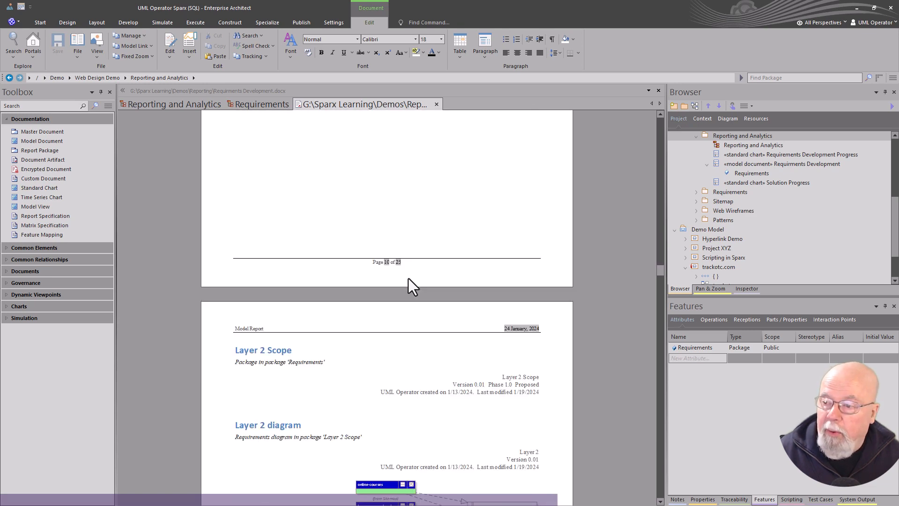
scroll(408, 278, down, 20)
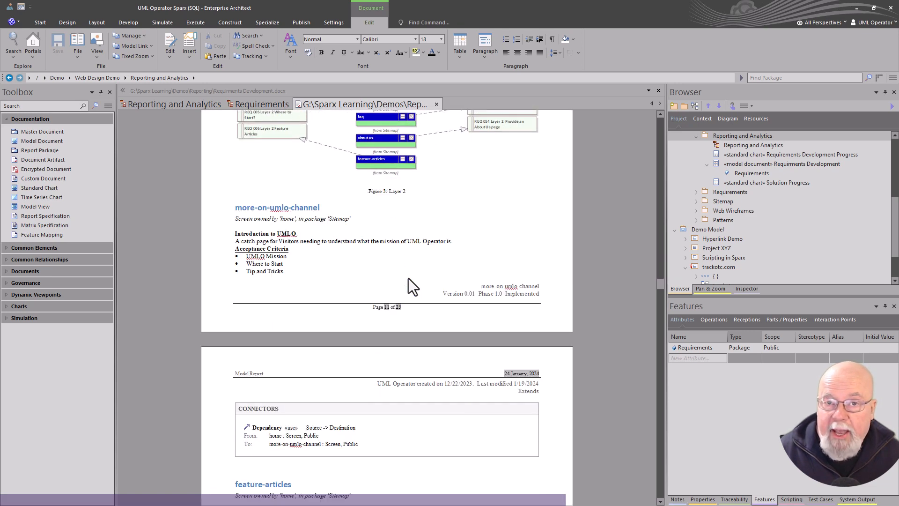
scroll(409, 278, down, 20)
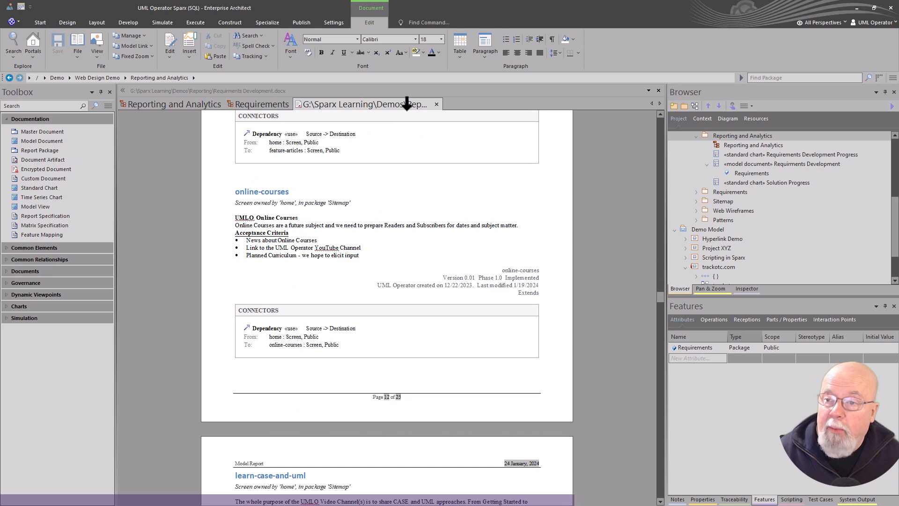
click(436, 104)
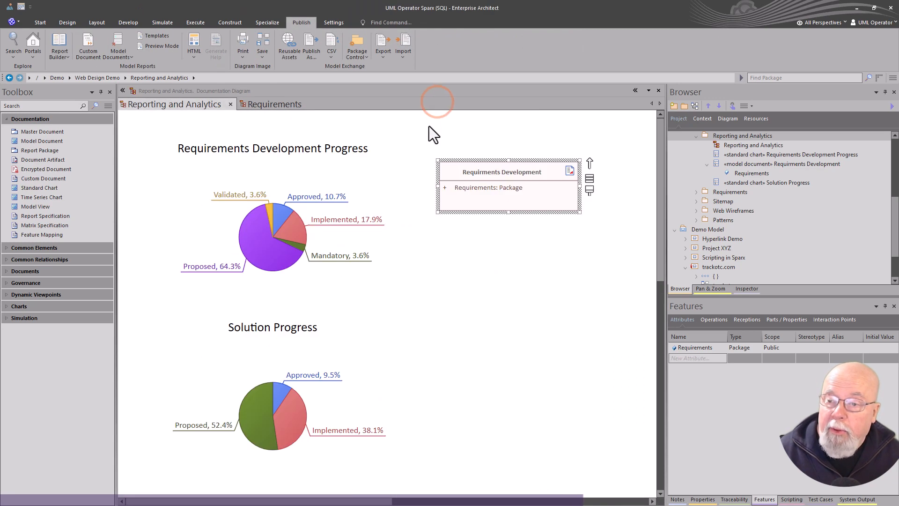
Step: Regenerate the Requirments Development model document with the custom Scope Analysis template, keeping the same output file
click(480, 227)
click(485, 207)
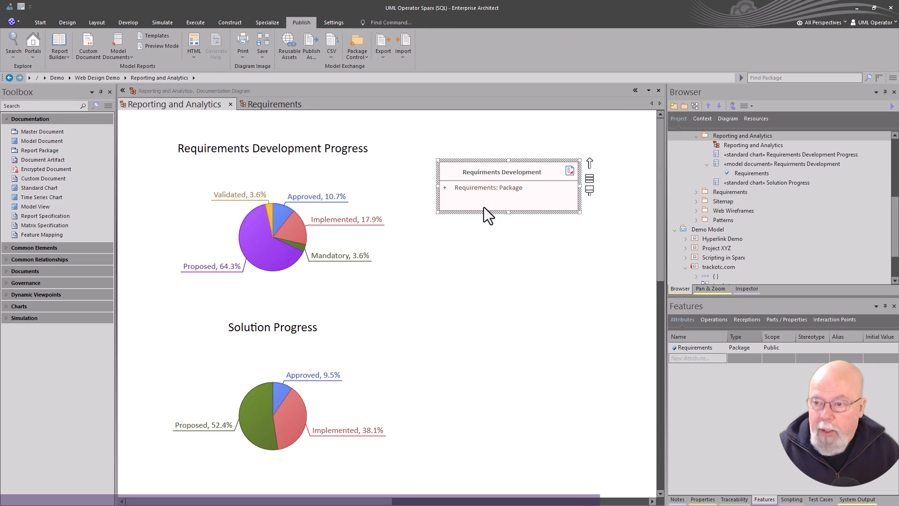
right_click(484, 207)
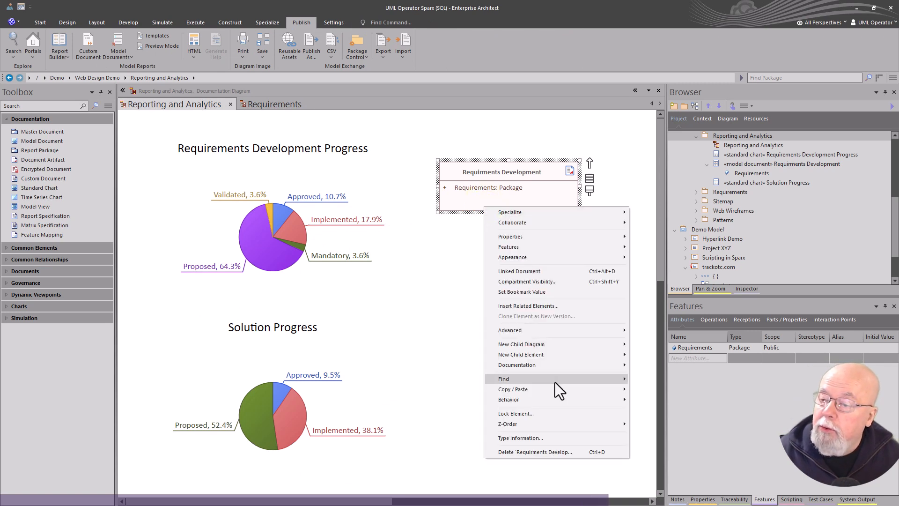
click(560, 365)
click(668, 364)
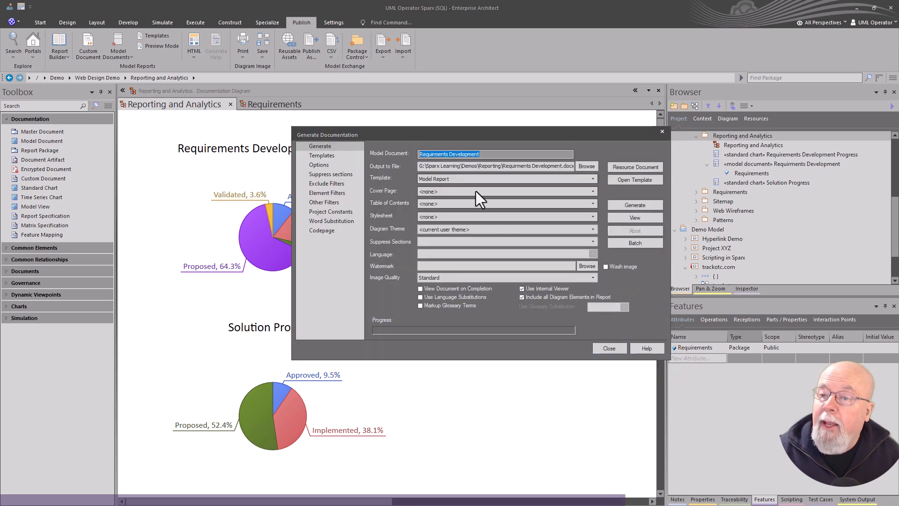
click(593, 179)
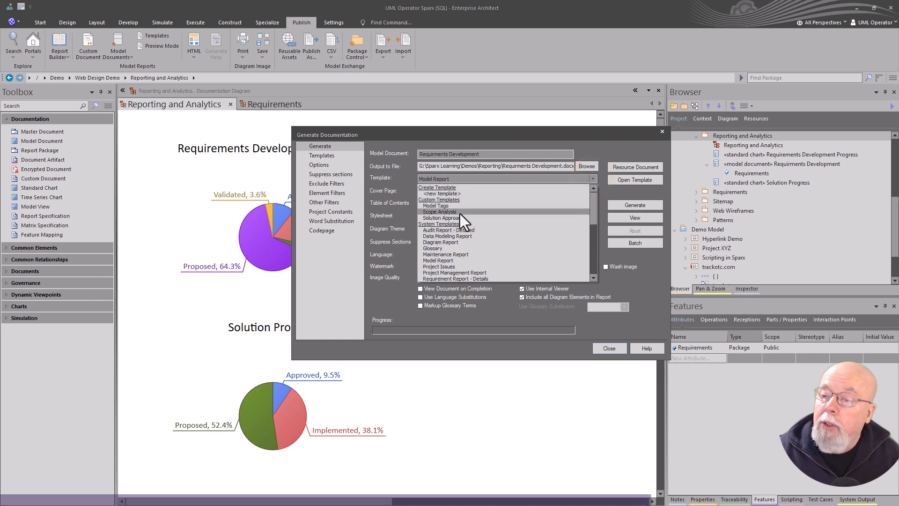
click(460, 213)
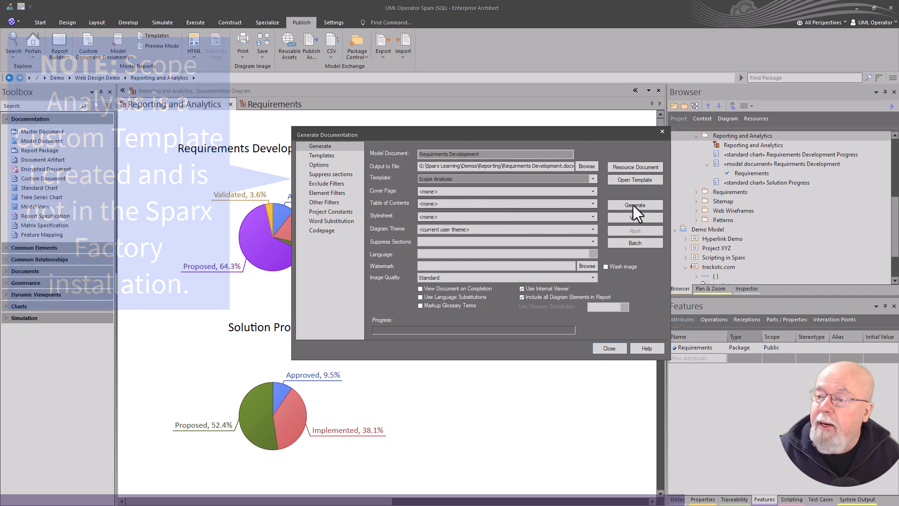
drag(467, 170, 598, 171)
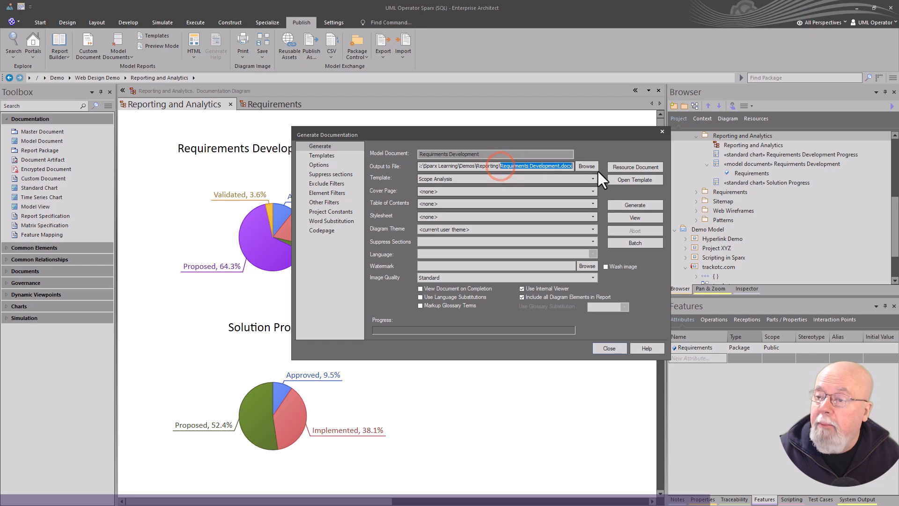
click(636, 205)
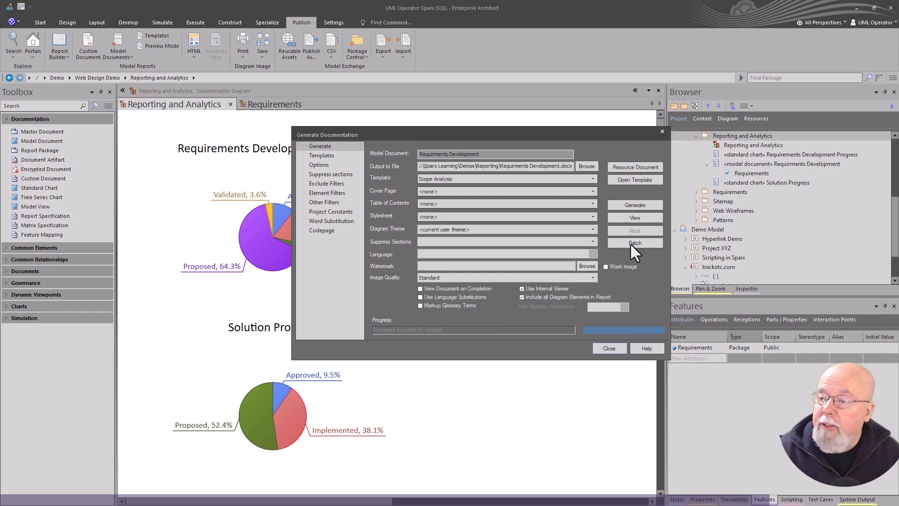
Step: View the generated Scope Analysis report, examine its diagrams, requirements and incoming structural relationships through the Layer 2 scope, and close it
click(635, 217)
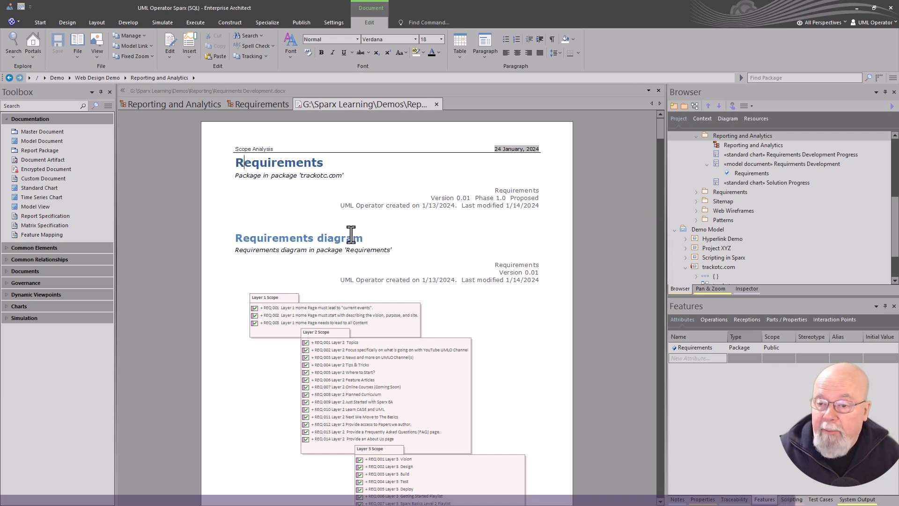
scroll(351, 234, down, 3)
scroll(351, 235, down, 11)
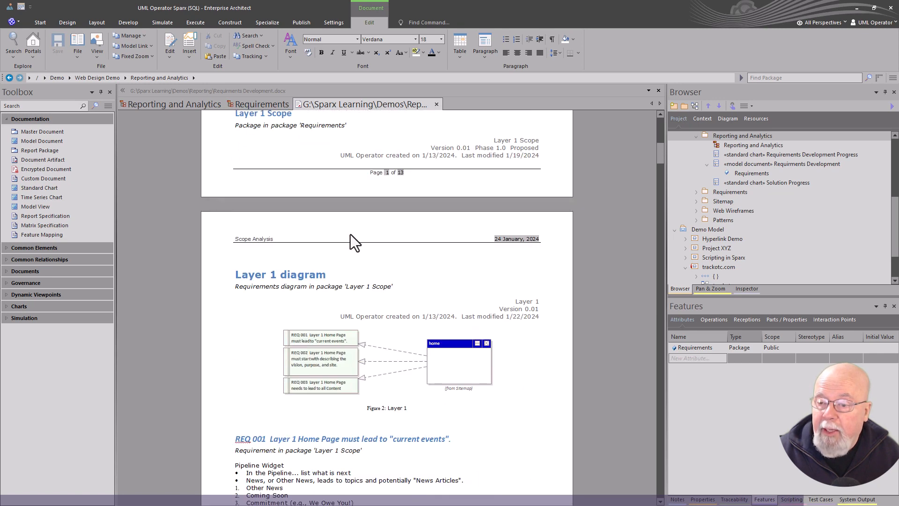
scroll(350, 234, down, 10)
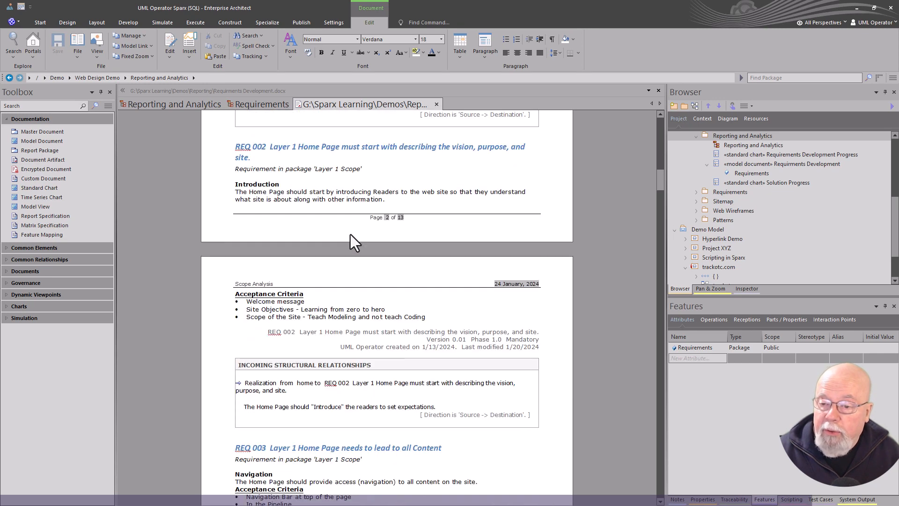
scroll(350, 235, down, 4)
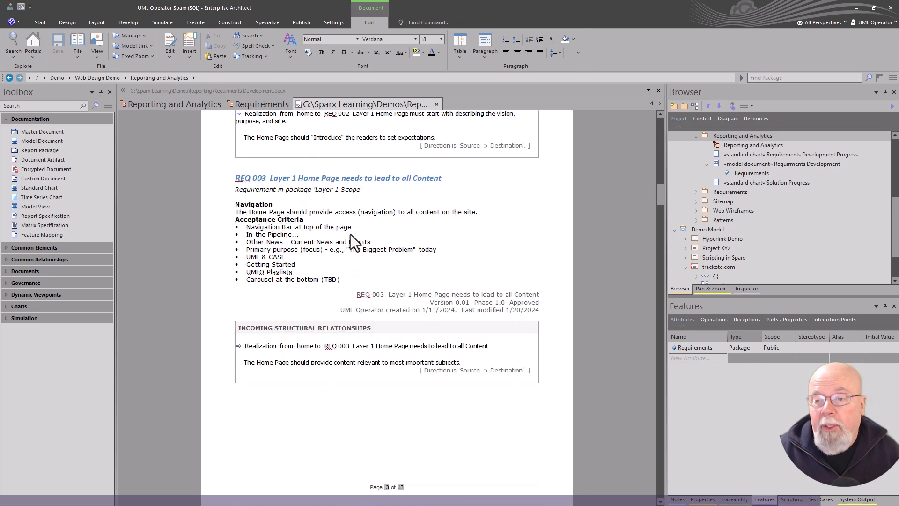
scroll(287, 225, down, 2)
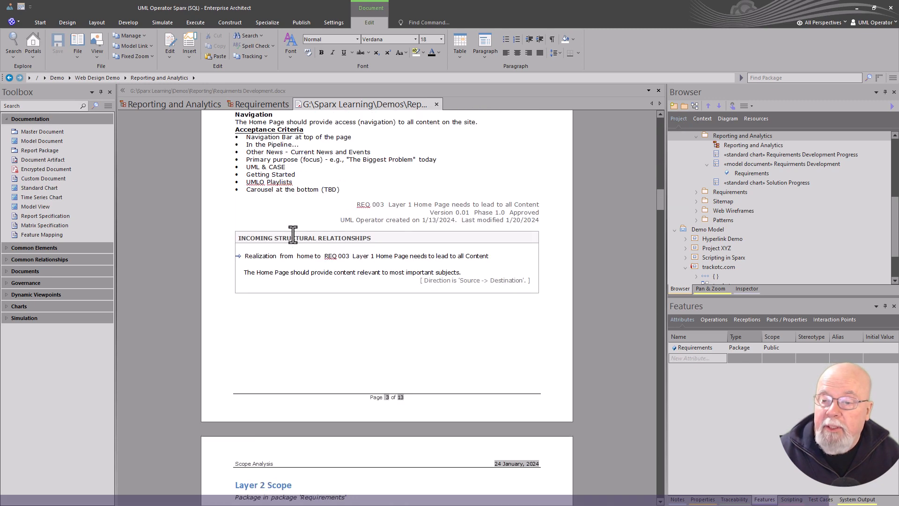
scroll(338, 257, down, 5)
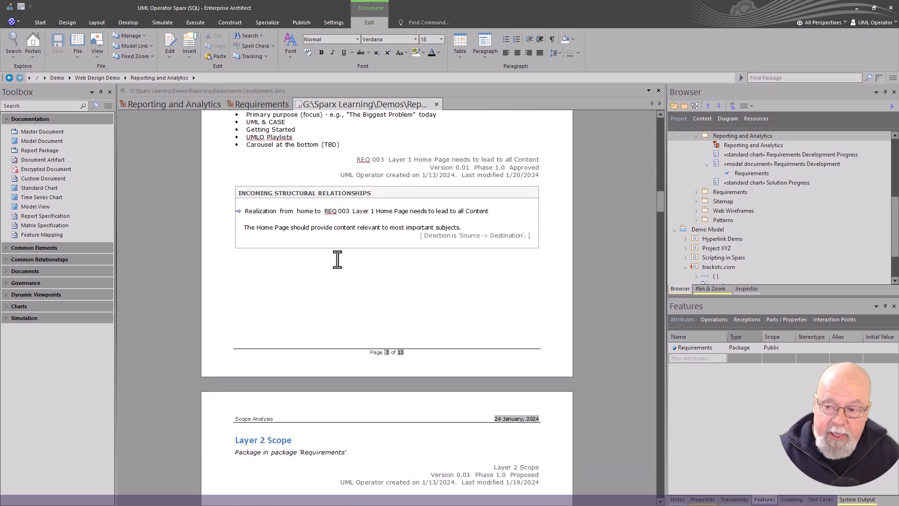
scroll(477, 303, down, 10)
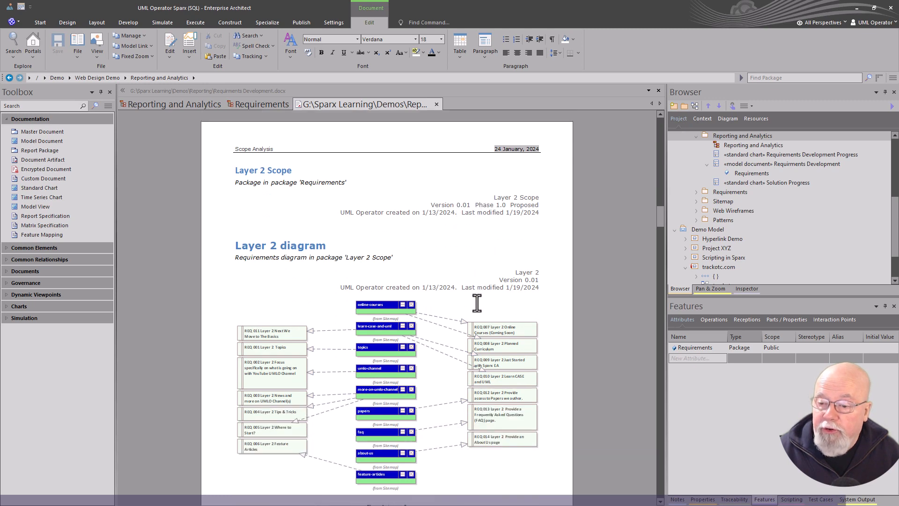
scroll(477, 302, down, 12)
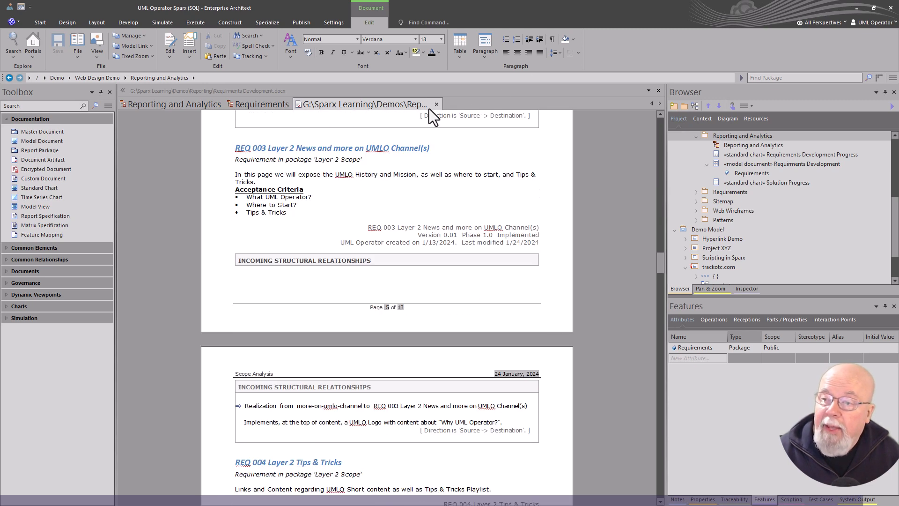
click(436, 104)
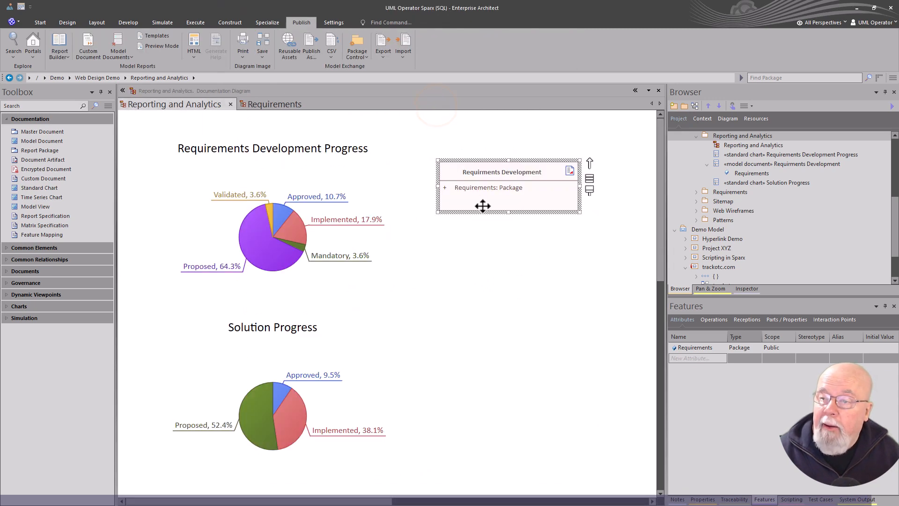
Step: Delete the Requirements package attribute from the Requirments Development model document
click(499, 230)
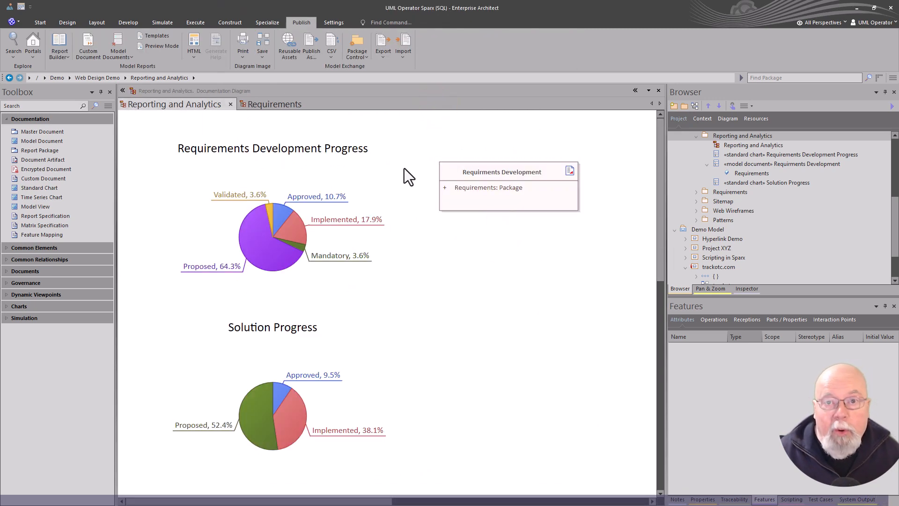
click(499, 196)
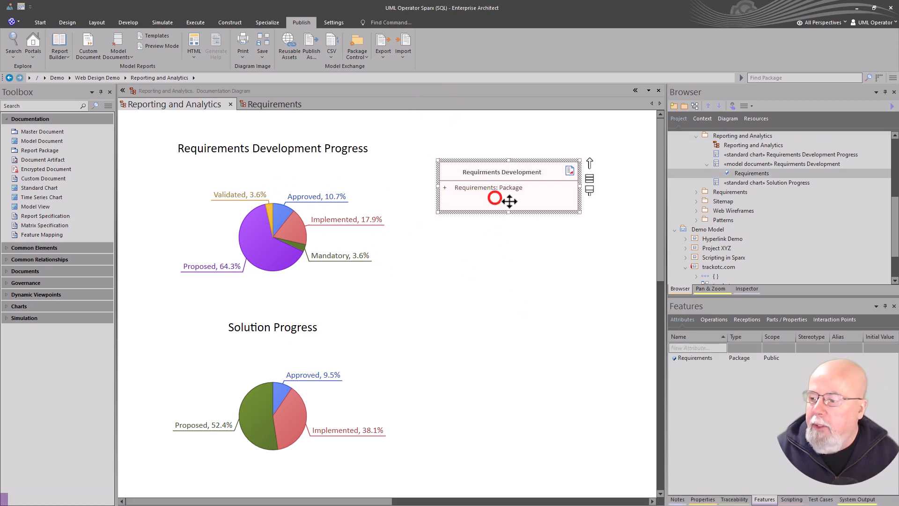
right_click(701, 359)
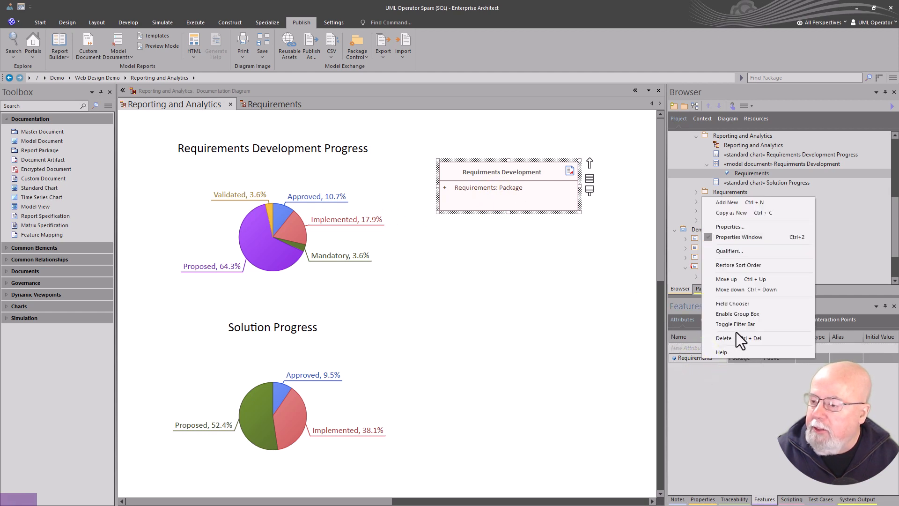
click(752, 337)
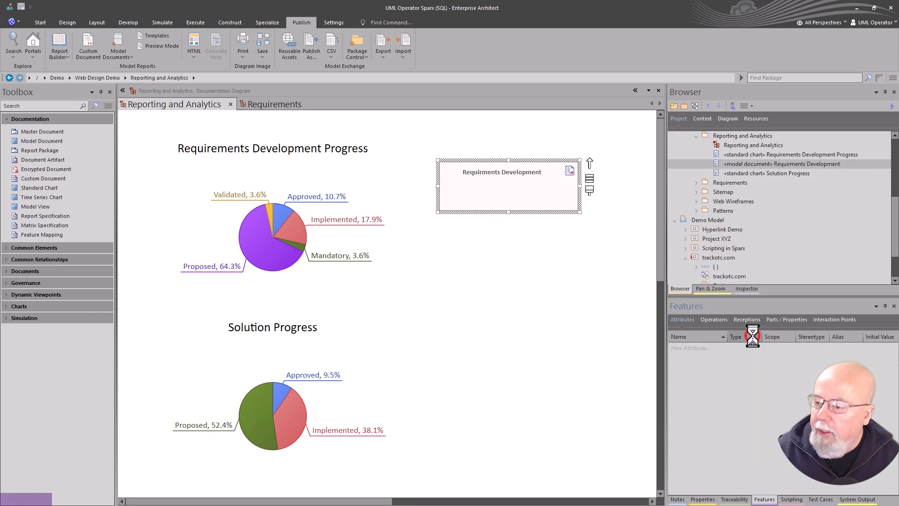
click(532, 221)
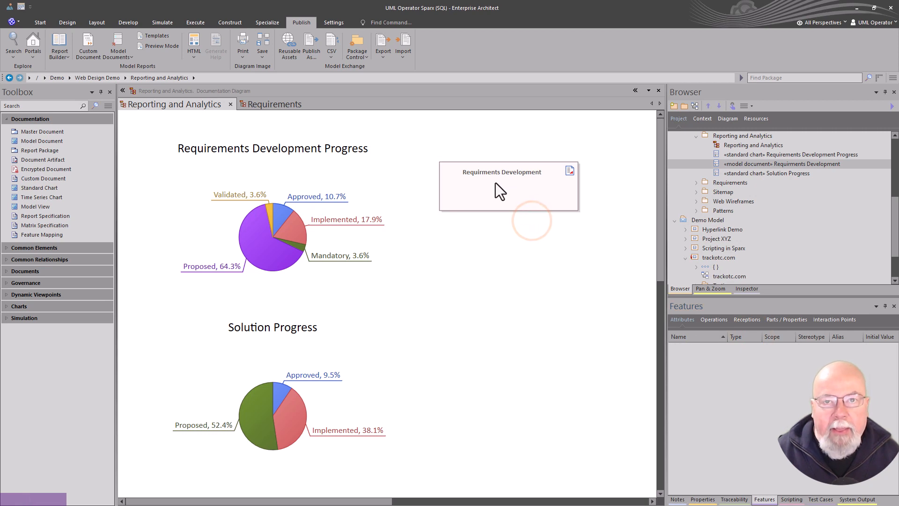
Step: Add the Layer 1 Scope, Layer 2 Scope and Layer 3 Scope packages from trackotc.com's Requirements package to the Requirments Development model document
scroll(711, 204, down, 3)
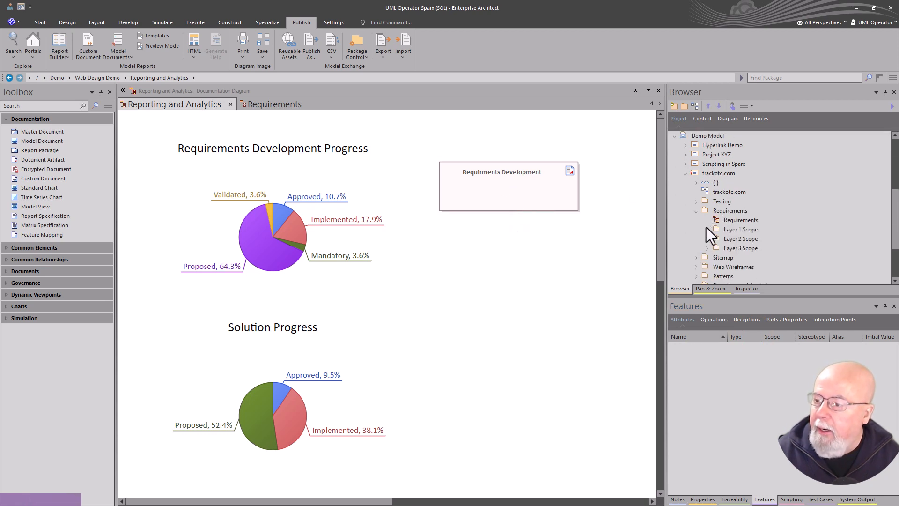
click(728, 210)
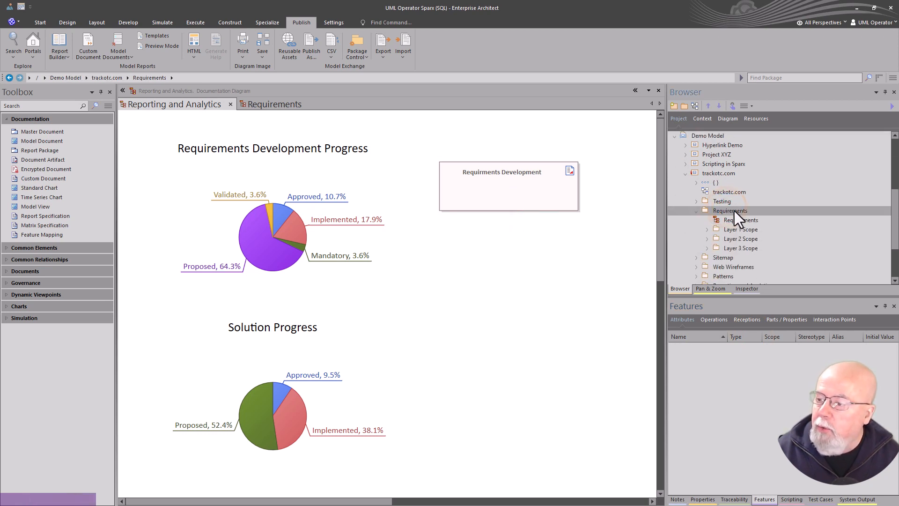
drag(735, 229, 500, 202)
drag(729, 249, 479, 203)
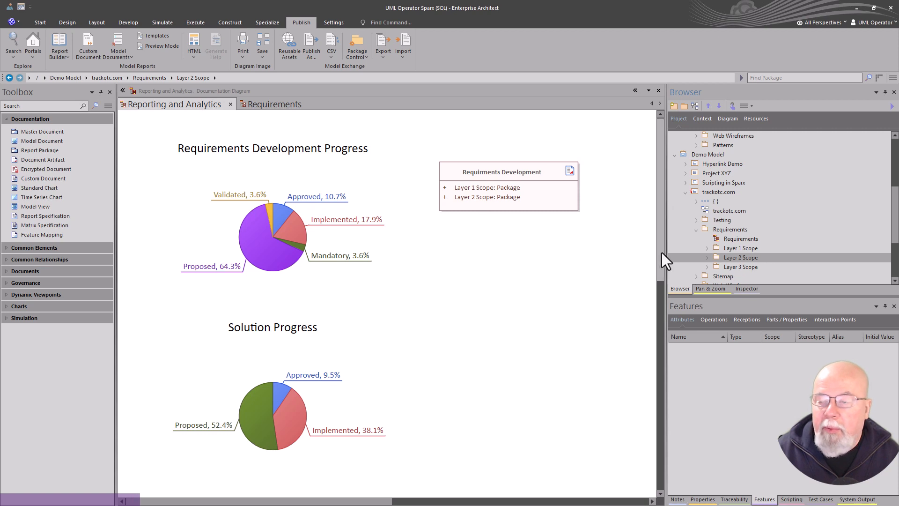
drag(730, 264, 485, 205)
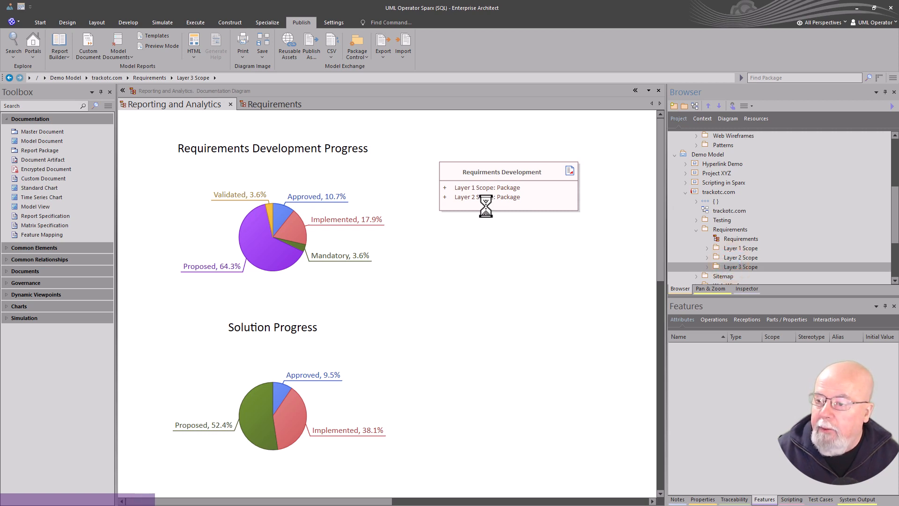
Step: Generate the Requirments Development model document with the custom Scope Analysis template, keeping the same output file
right_click(547, 182)
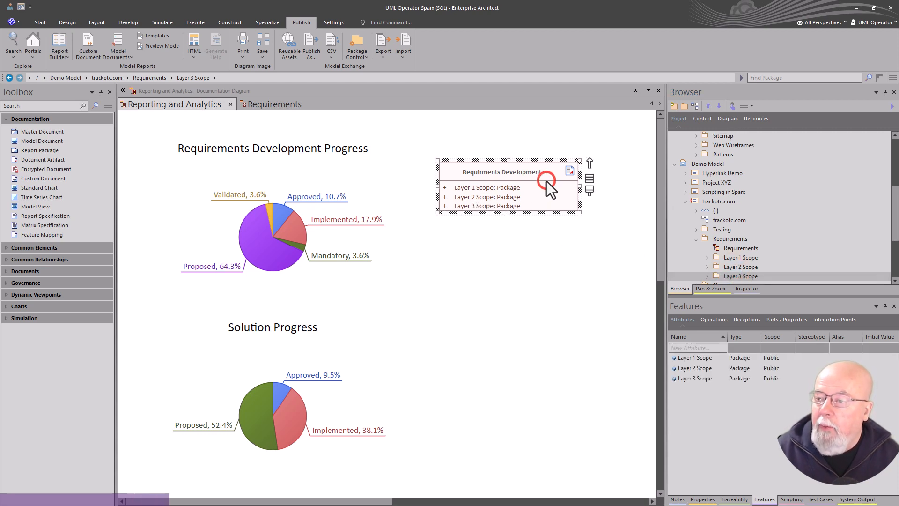
key(Escape)
right_click(550, 190)
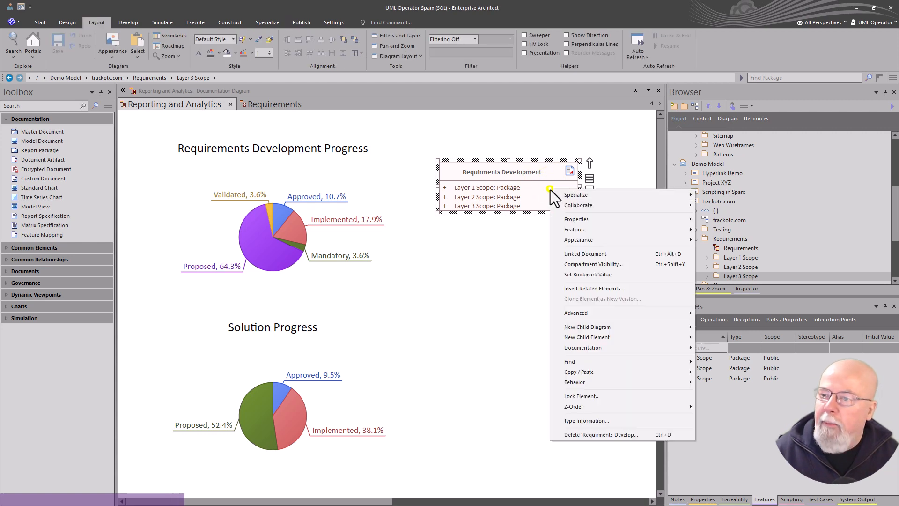
mouse_move(621, 347)
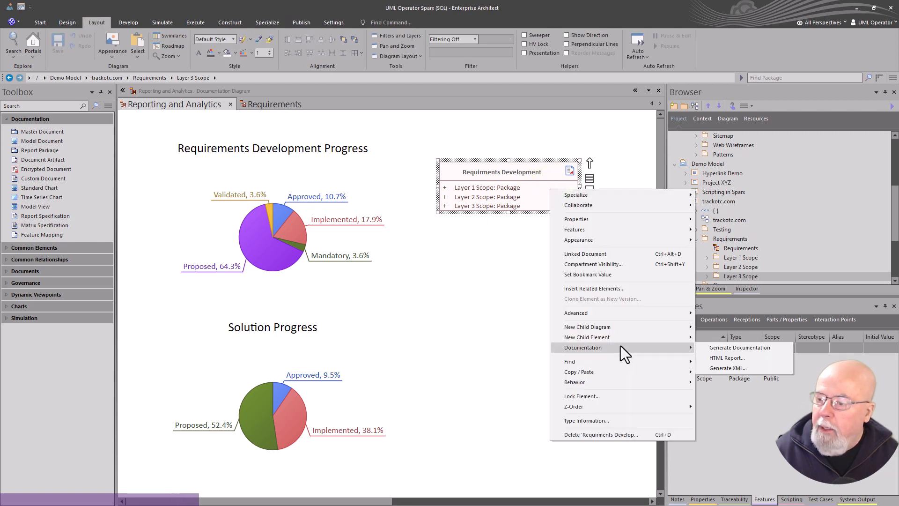
click(739, 348)
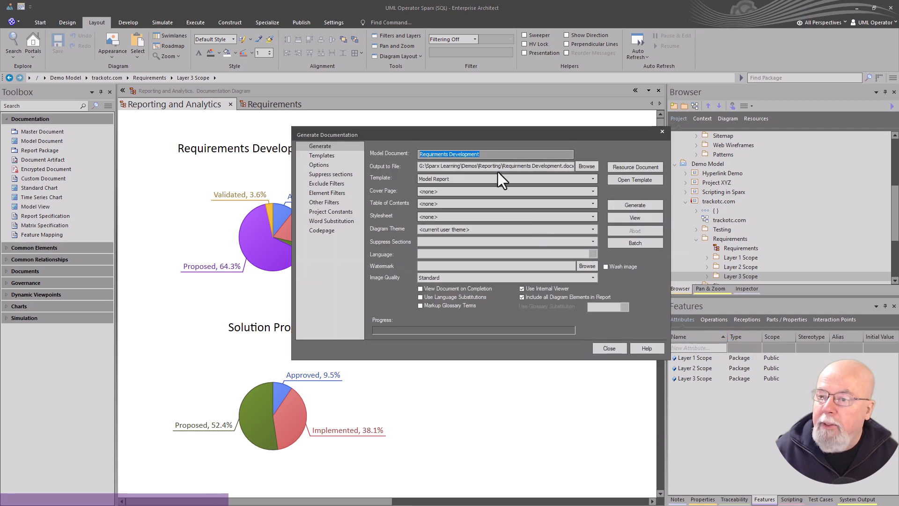
click(431, 182)
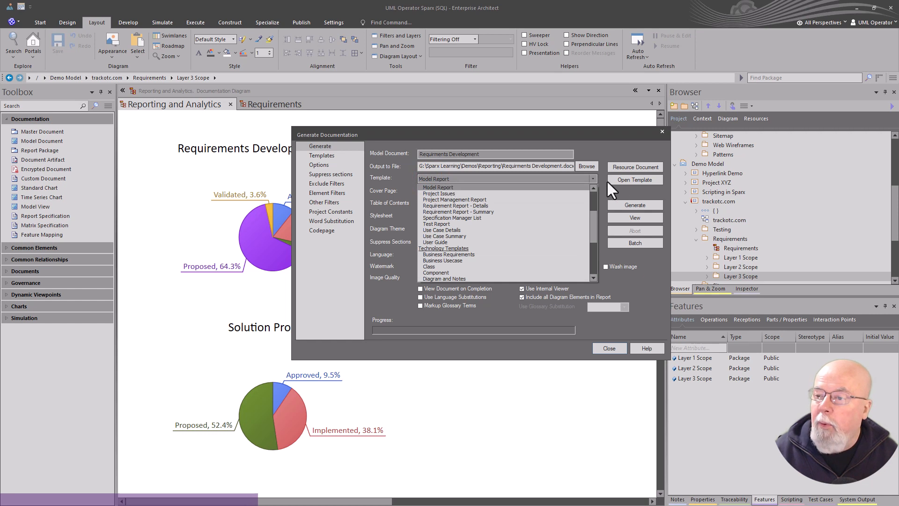
click(592, 180)
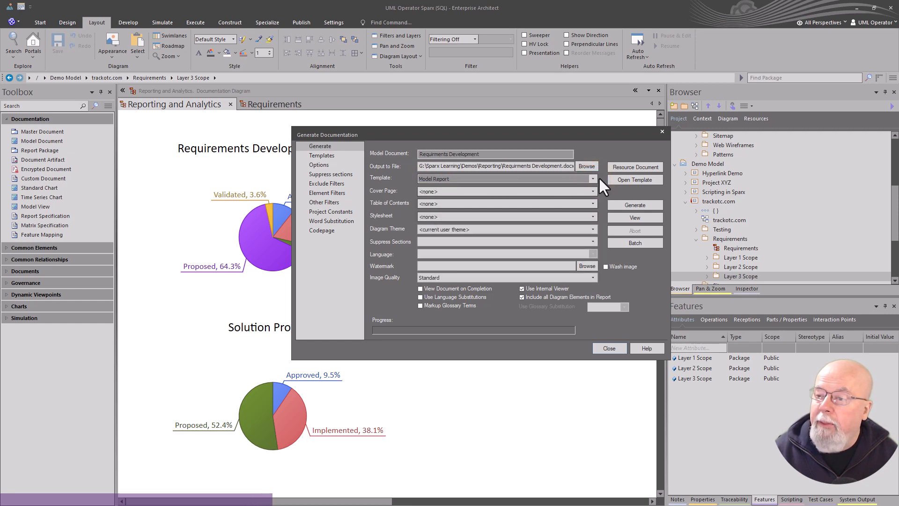
click(592, 179)
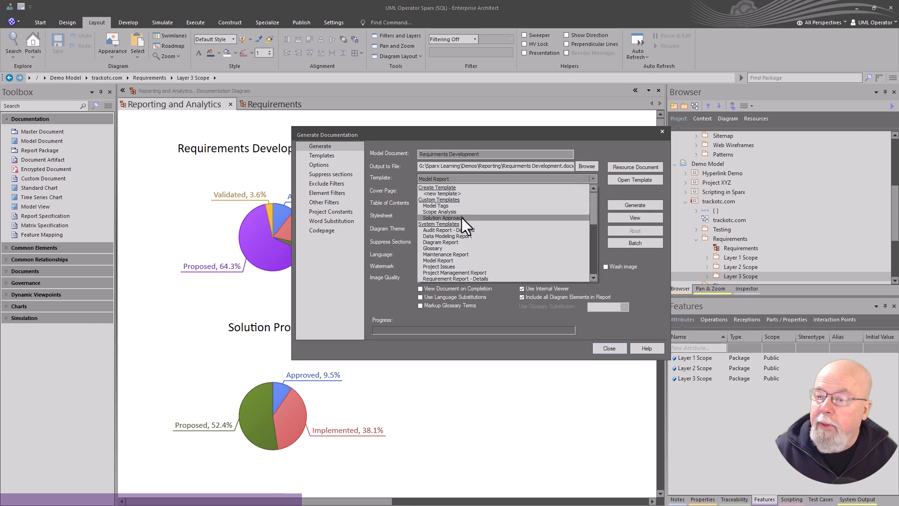
click(454, 213)
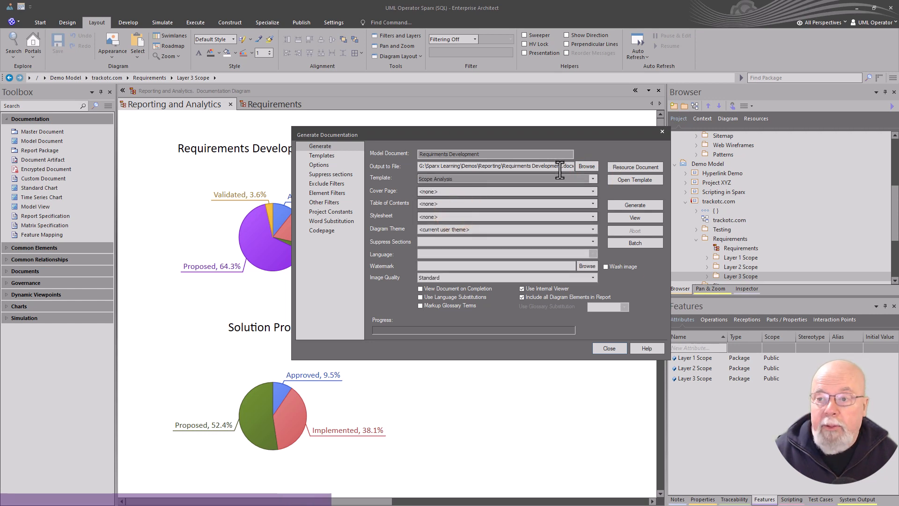
drag(545, 133, 427, 233)
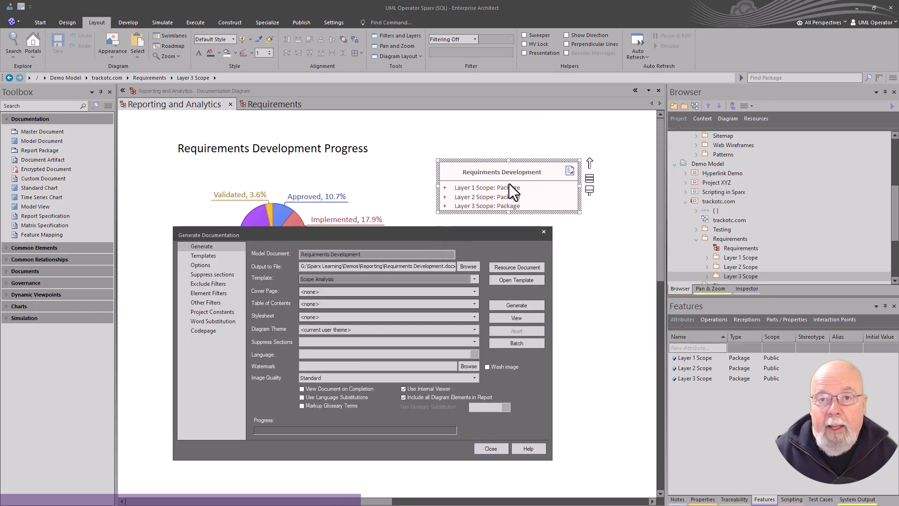
click(510, 298)
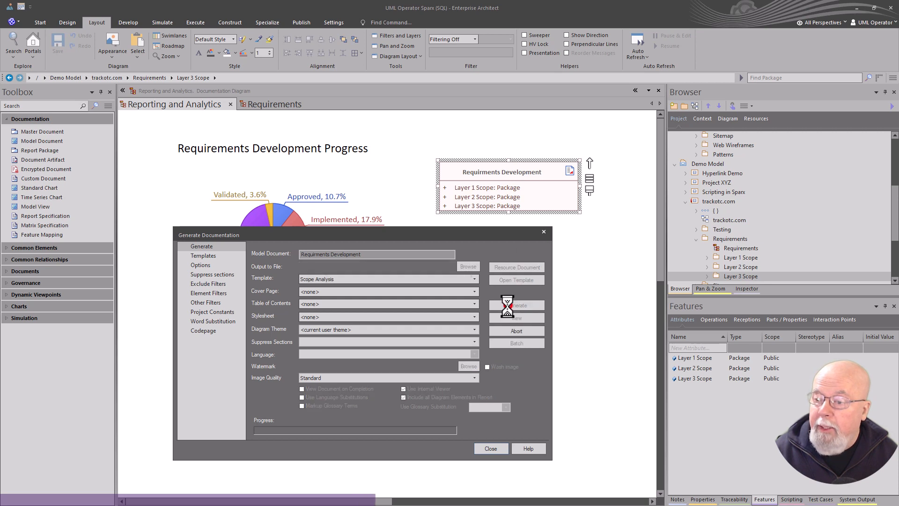
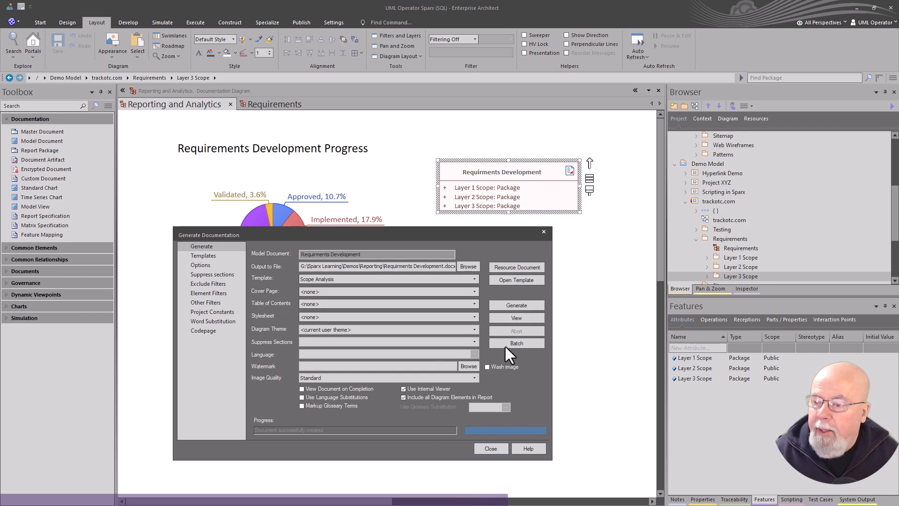
Step: View the generated Requirments Development report, examine its Layer 1, Layer 2 and Layer 3 scope sections with their structural relationships, and close it
click(515, 318)
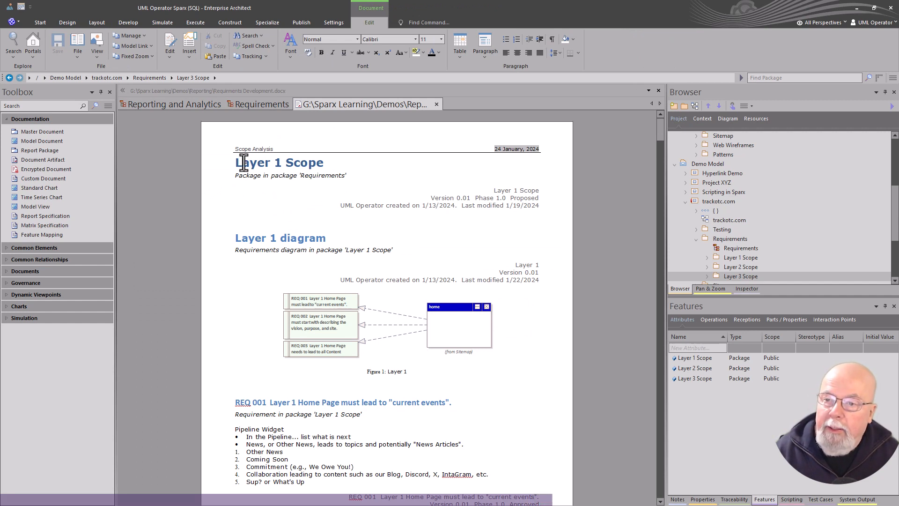
drag(241, 162, 339, 239)
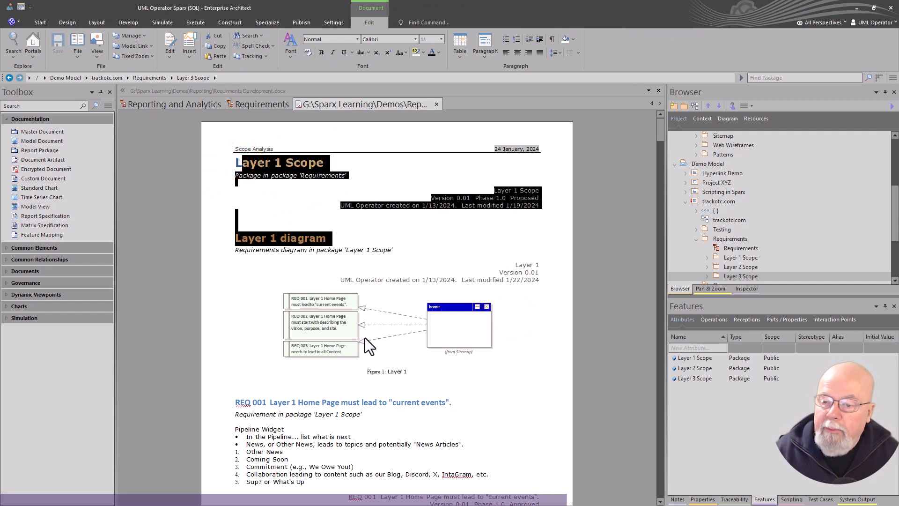
scroll(365, 338, down, 8)
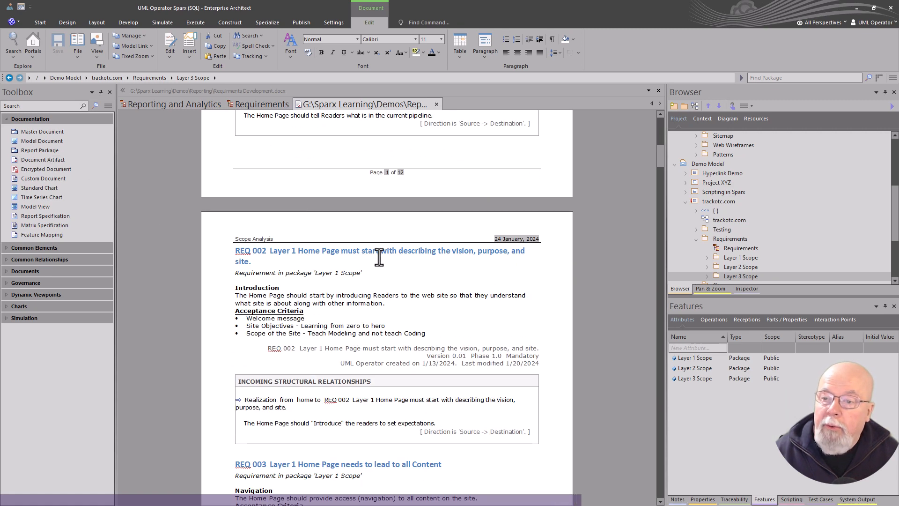
scroll(377, 257, down, 8)
scroll(367, 296, down, 5)
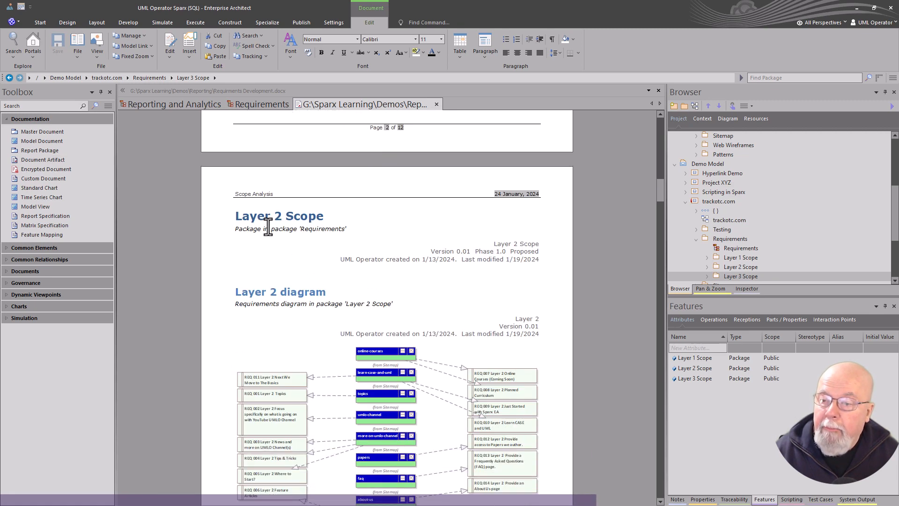
drag(265, 218, 379, 344)
scroll(379, 344, down, 1)
scroll(378, 345, down, 20)
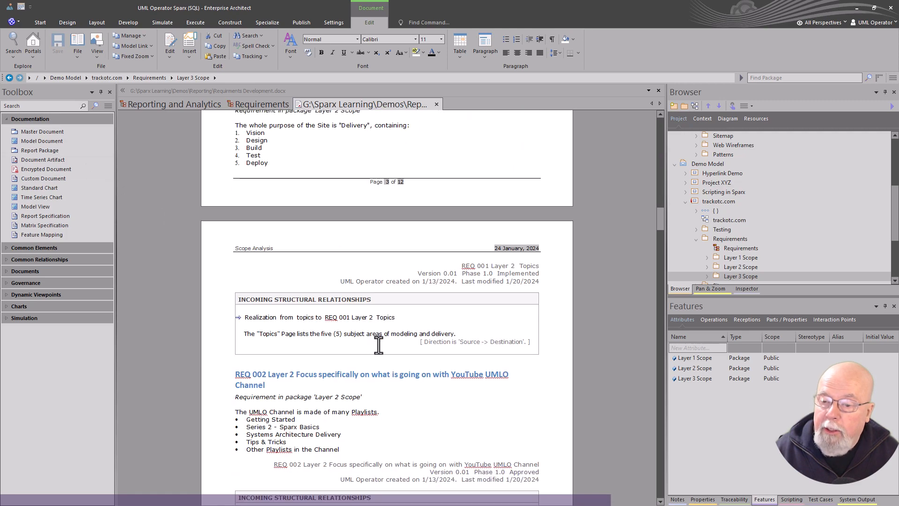
scroll(378, 345, down, 20)
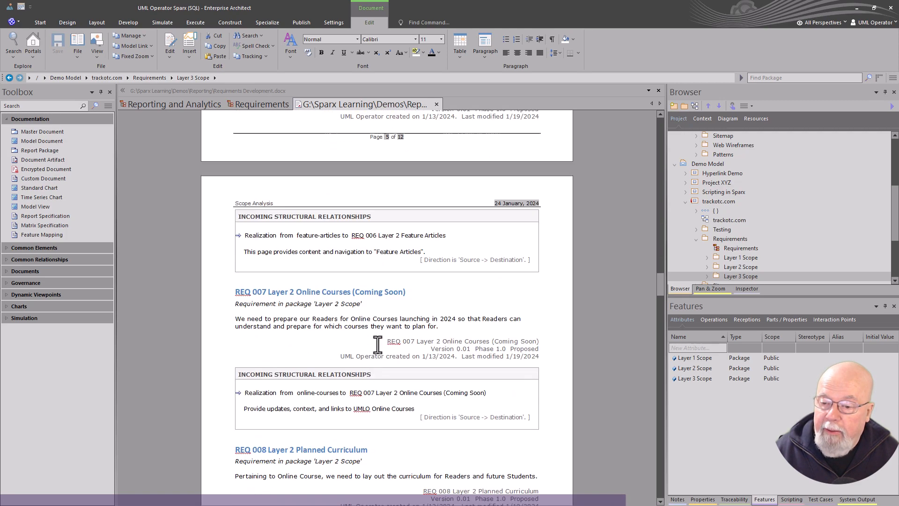
scroll(377, 345, down, 20)
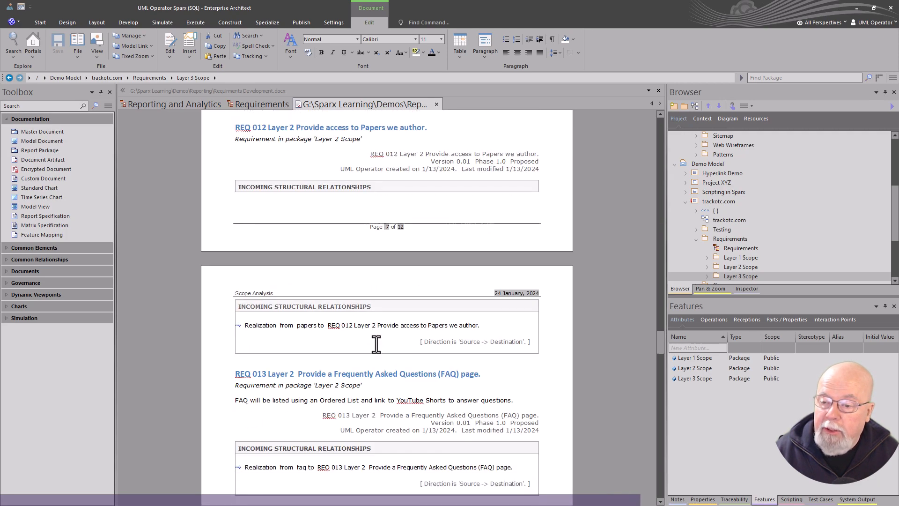
scroll(376, 344, down, 3)
drag(270, 250, 409, 436)
scroll(429, 431, down, 2)
scroll(429, 431, down, 18)
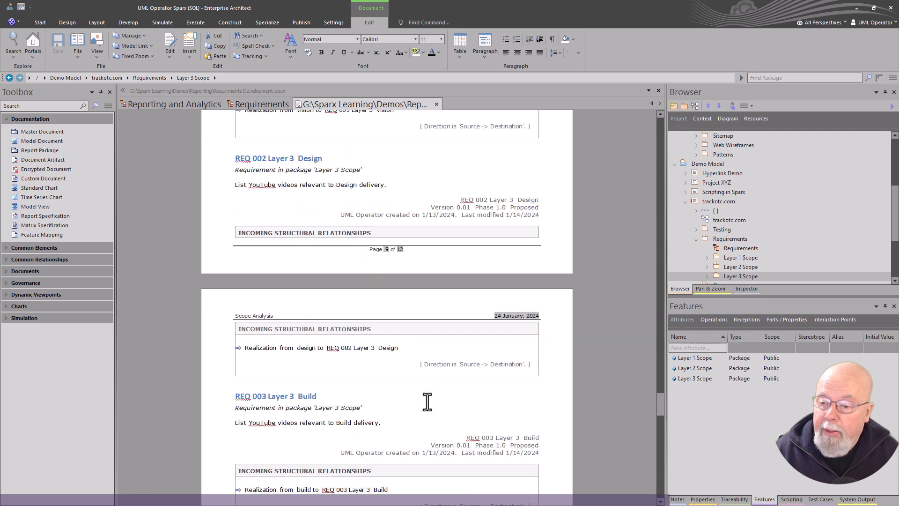
click(436, 103)
Step: Move the Requirments Development model document down and place a new model document above it on the Reporting and Analytics diagram
click(475, 217)
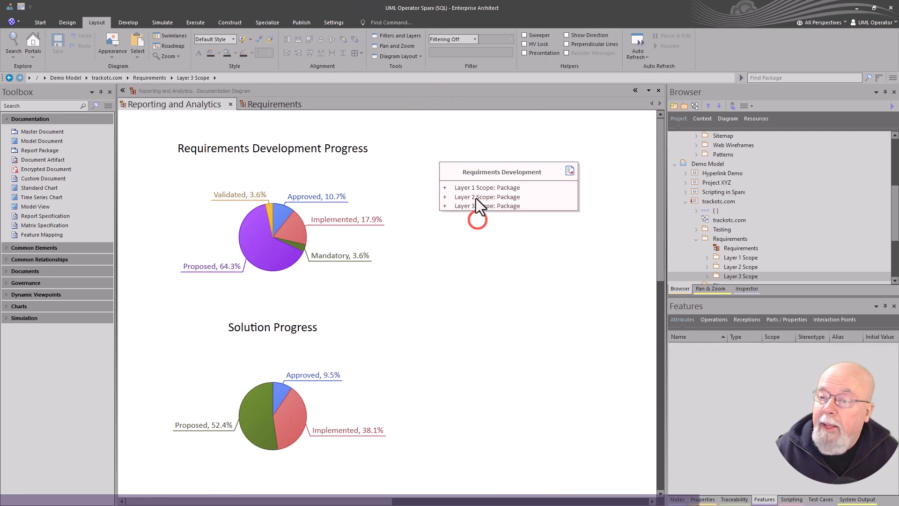
drag(496, 171, 500, 218)
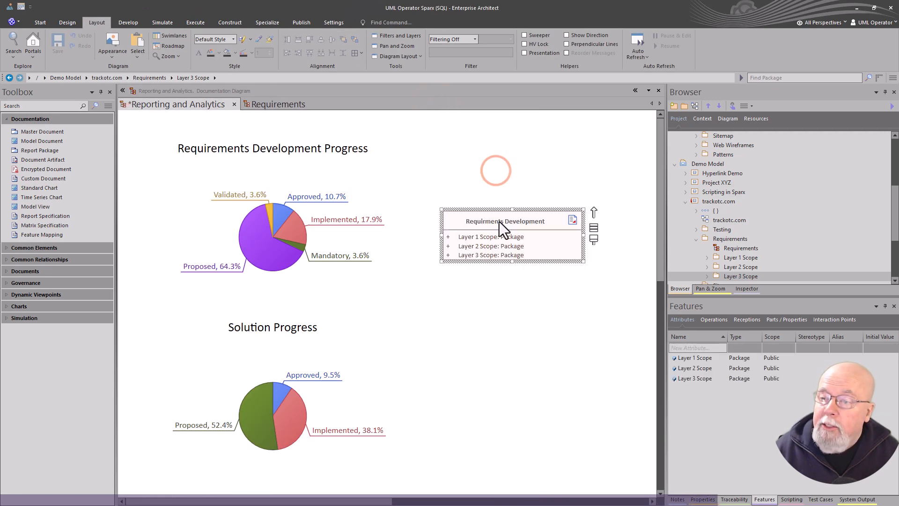
click(48, 142)
click(476, 149)
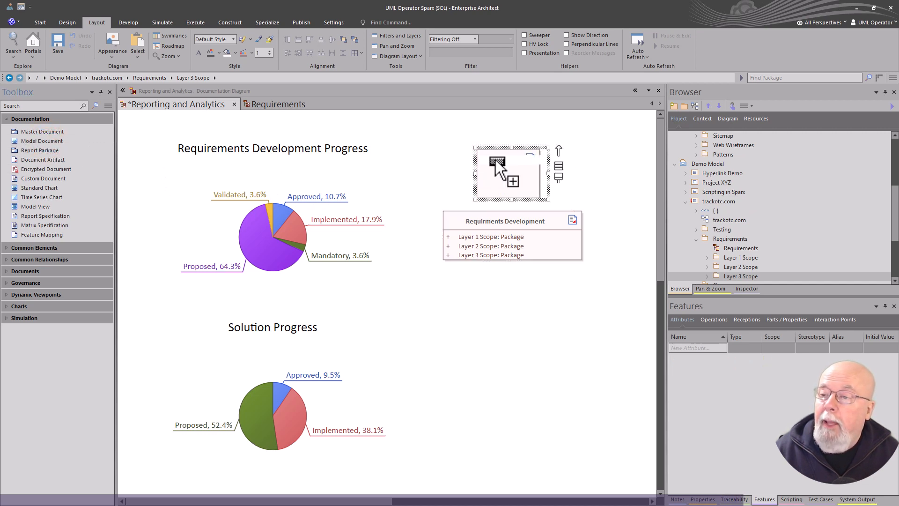
click(513, 185)
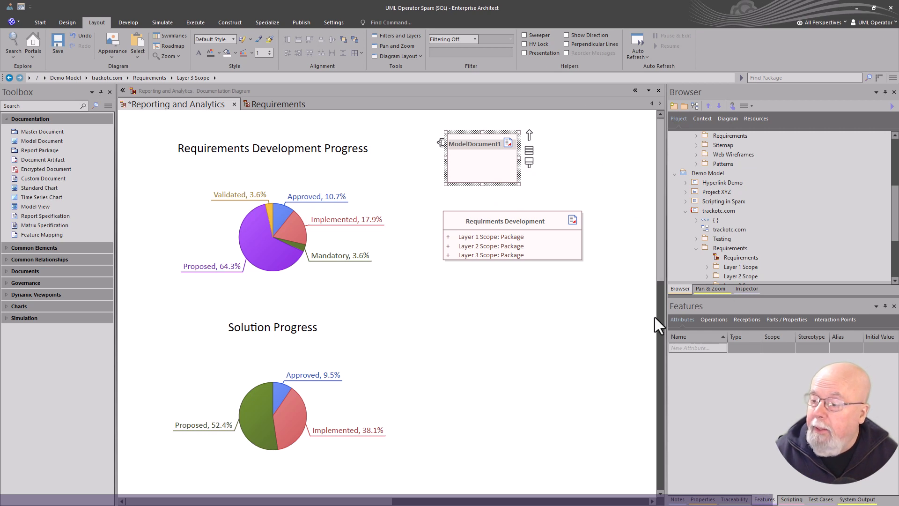
Step: Name the new model document Requirments Engineering and add trackotc.com's Requirements package to it
click(703, 499)
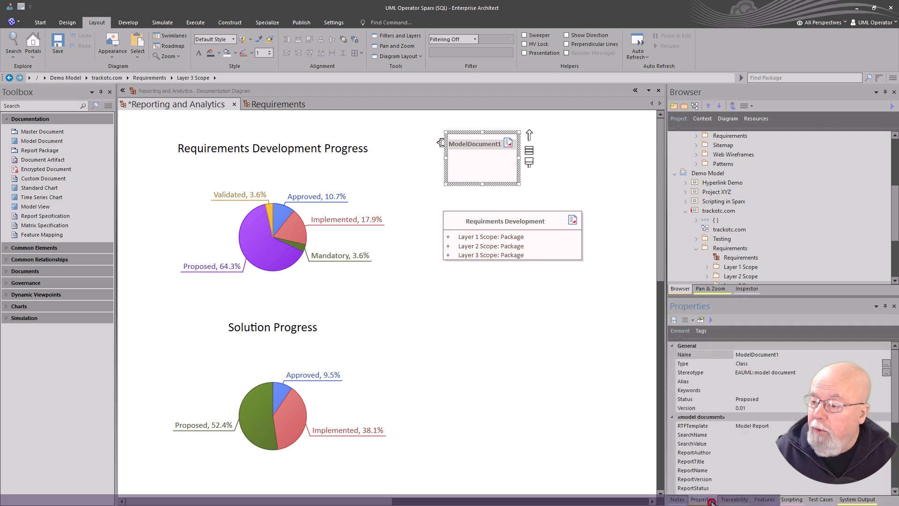
click(778, 354)
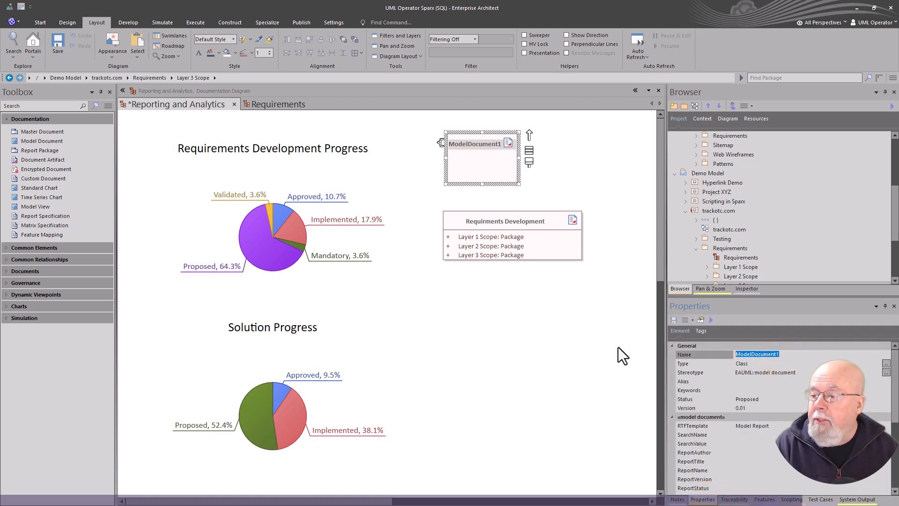
text(Requi)
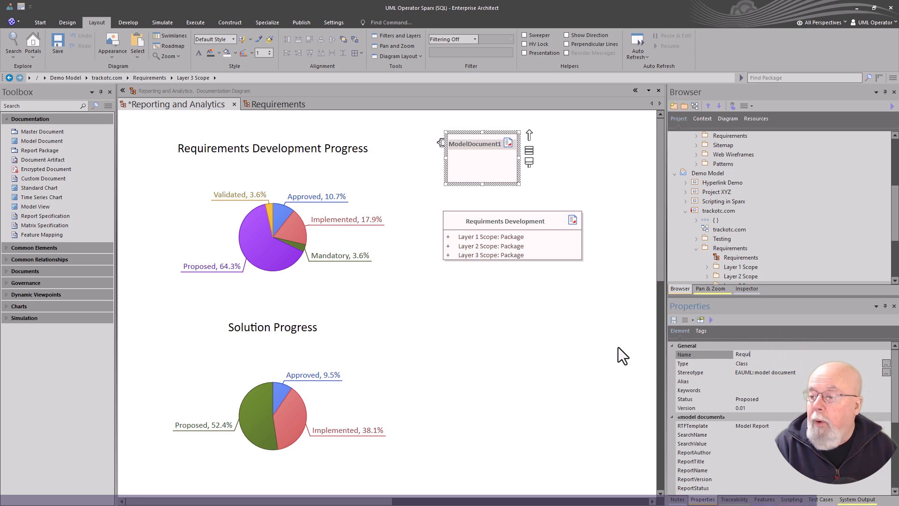
text(rements E)
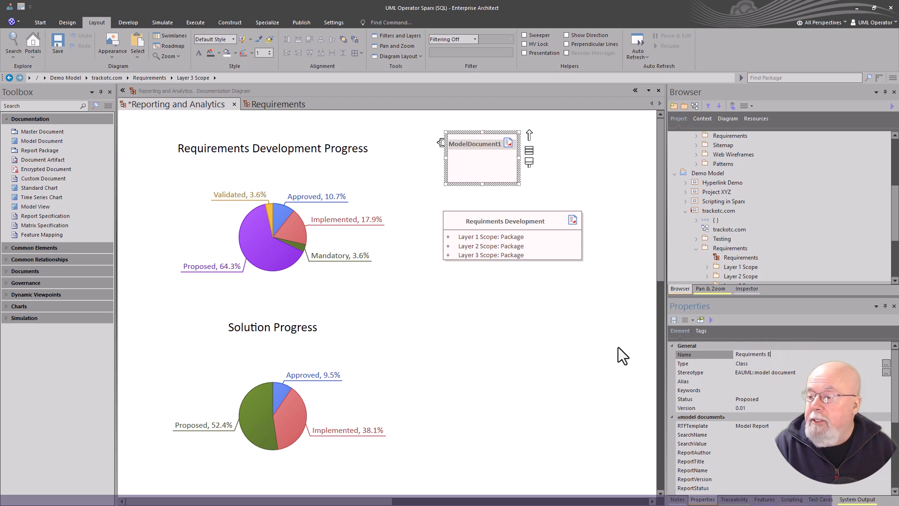
text(ng)
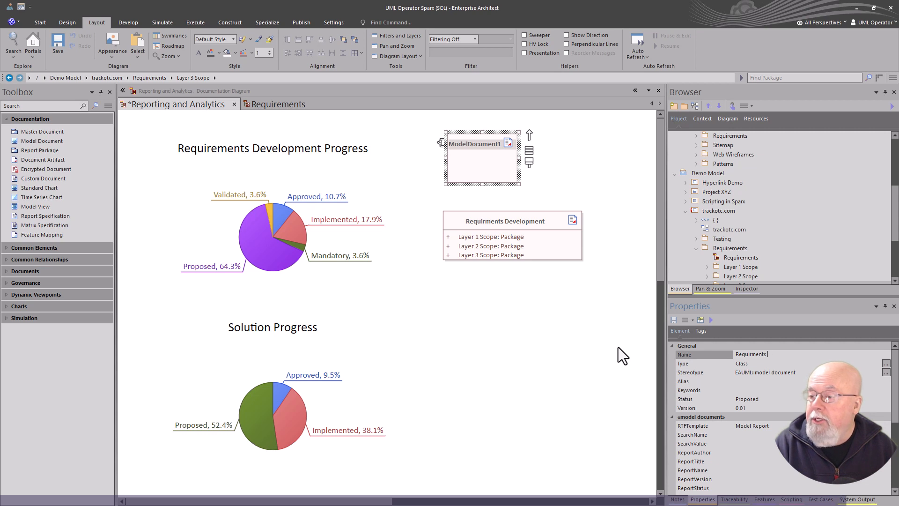
text(ineering)
key(Return)
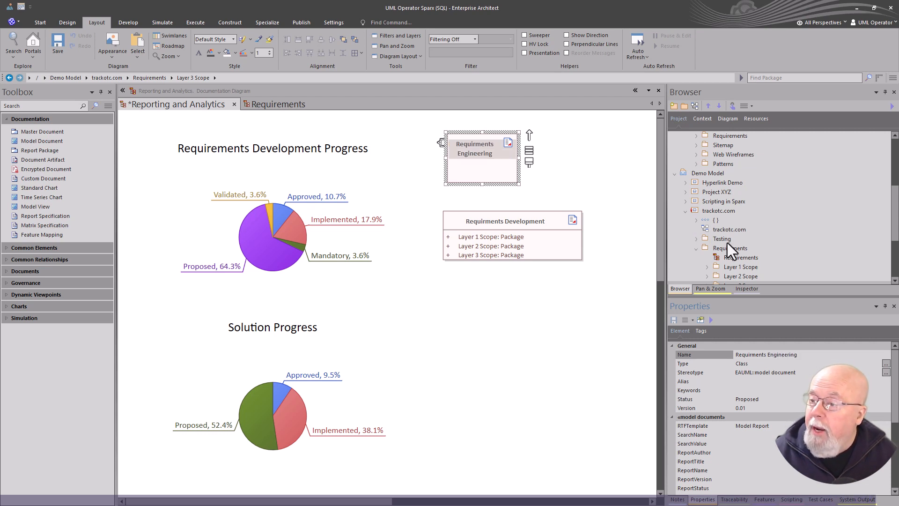
drag(724, 247, 467, 169)
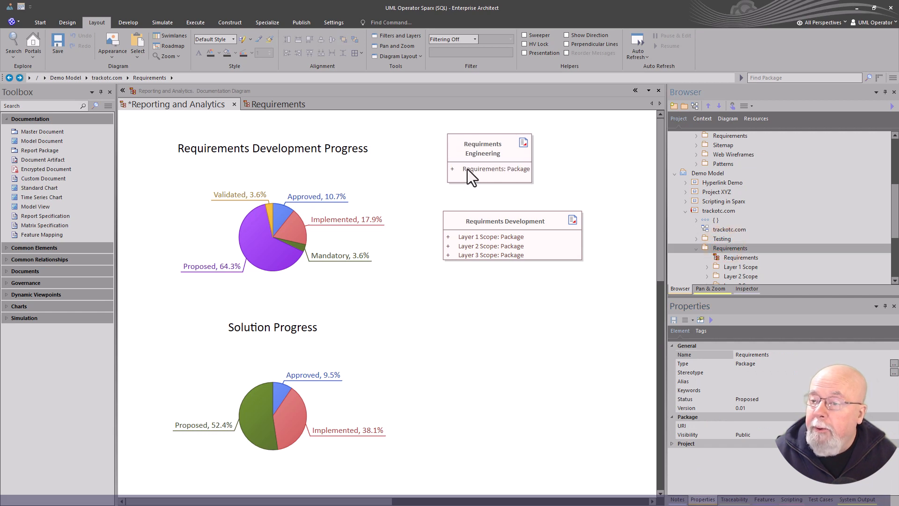
drag(571, 291, 490, 184)
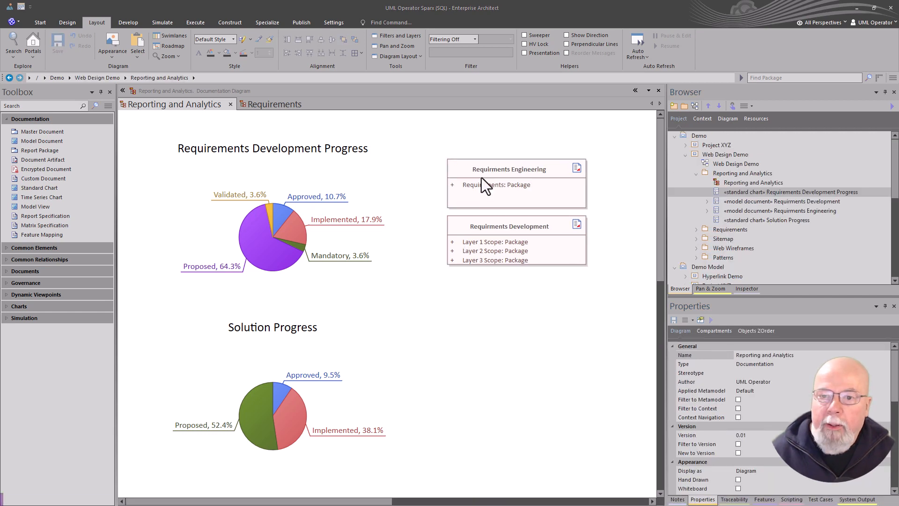
Step: Place another model document beside the Solution Progress chart and name it Solution Approach
drag(44, 141, 452, 336)
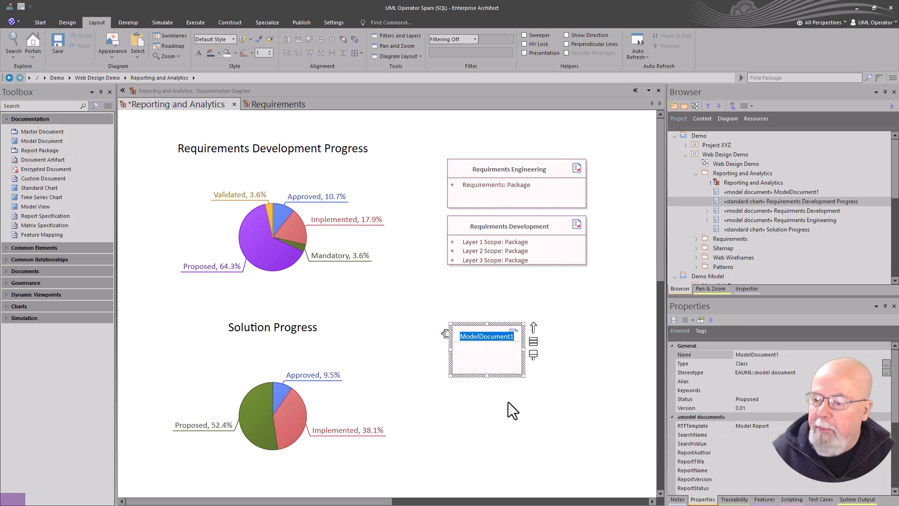
click(766, 360)
click(783, 352)
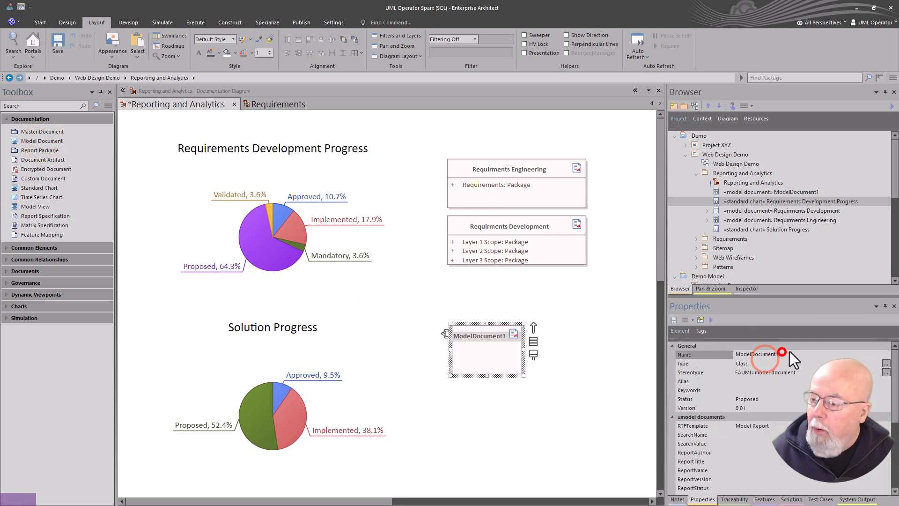
click(789, 347)
click(769, 354)
text(Solution Approach)
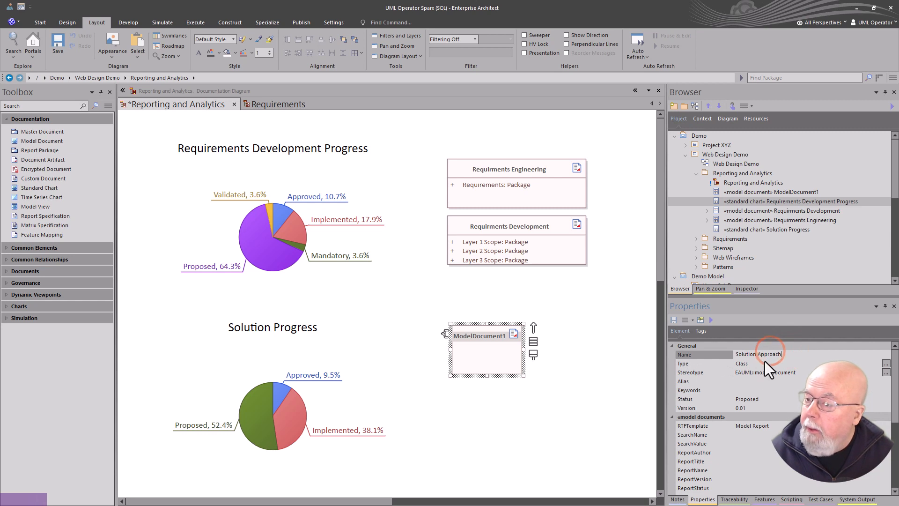
click(537, 386)
click(495, 366)
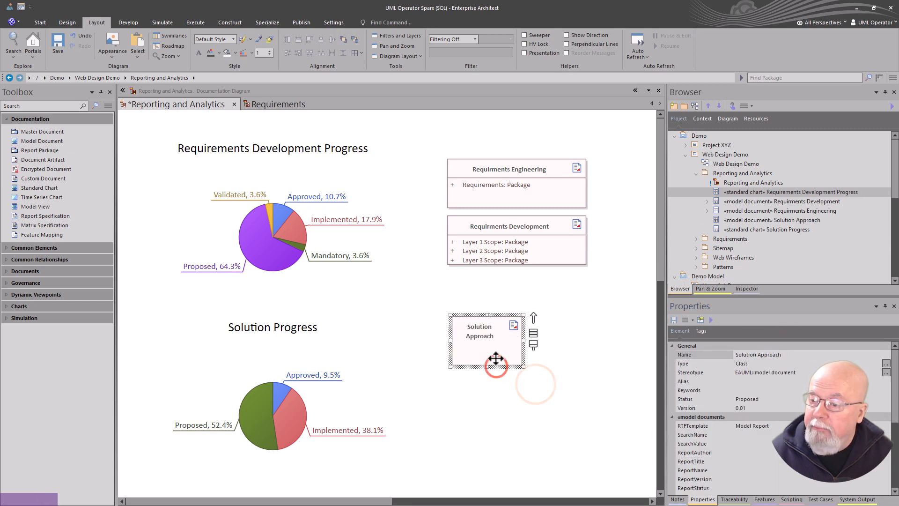
Step: Add trackotc.com's Sitemap and Requirements packages to the Solution Approach model document
click(695, 173)
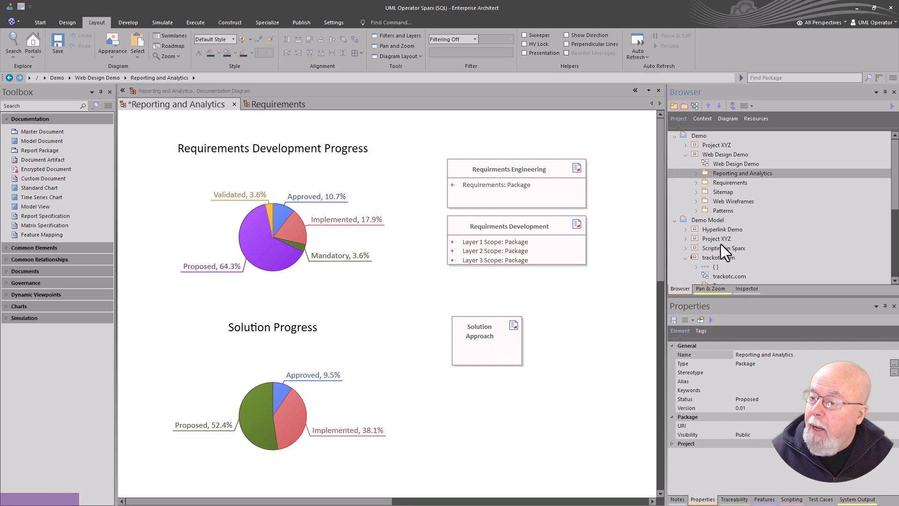
scroll(723, 243, down, 3)
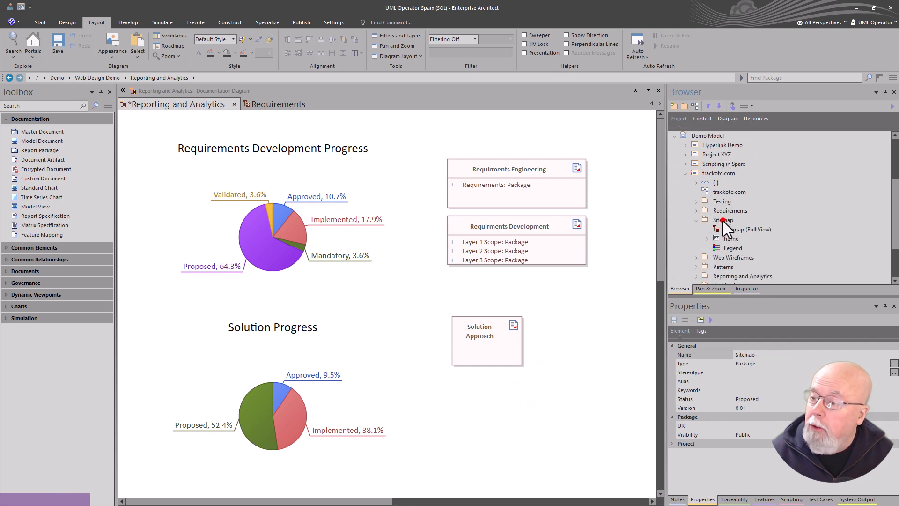
drag(723, 221, 475, 350)
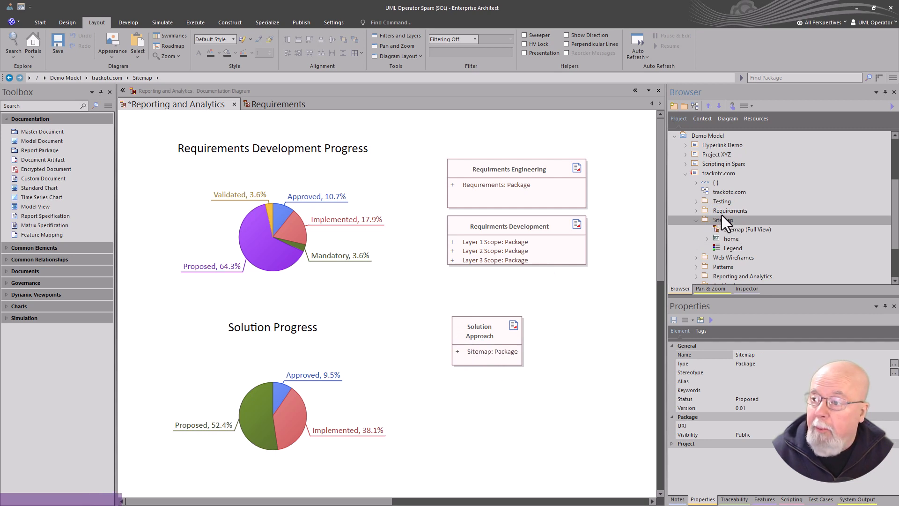
drag(726, 210, 487, 360)
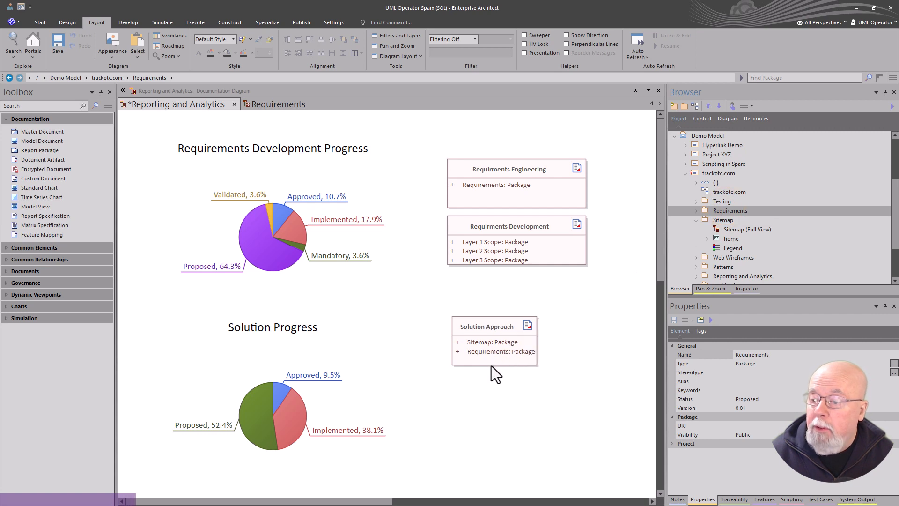
Step: Generate documentation for the Solution Approach model document to Solution Approach.docx using the Solution Approach custom template
right_click(484, 330)
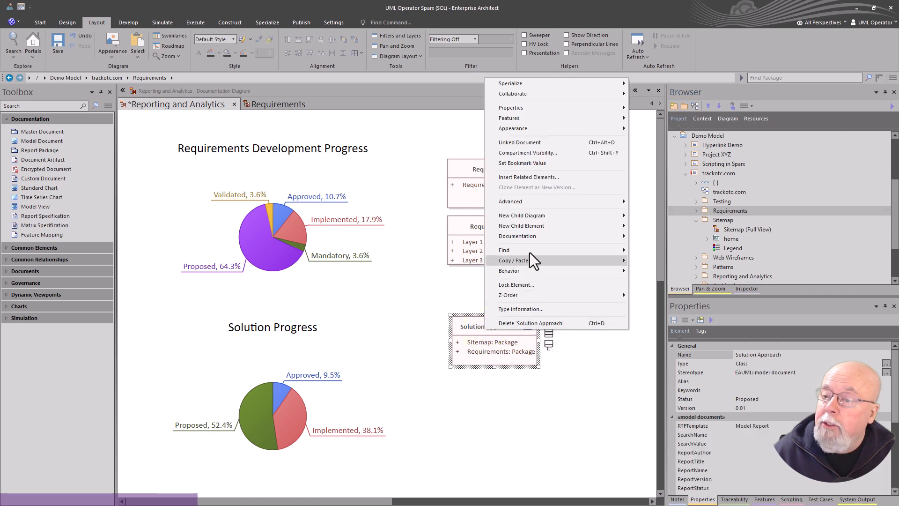
mouse_move(534, 236)
click(670, 235)
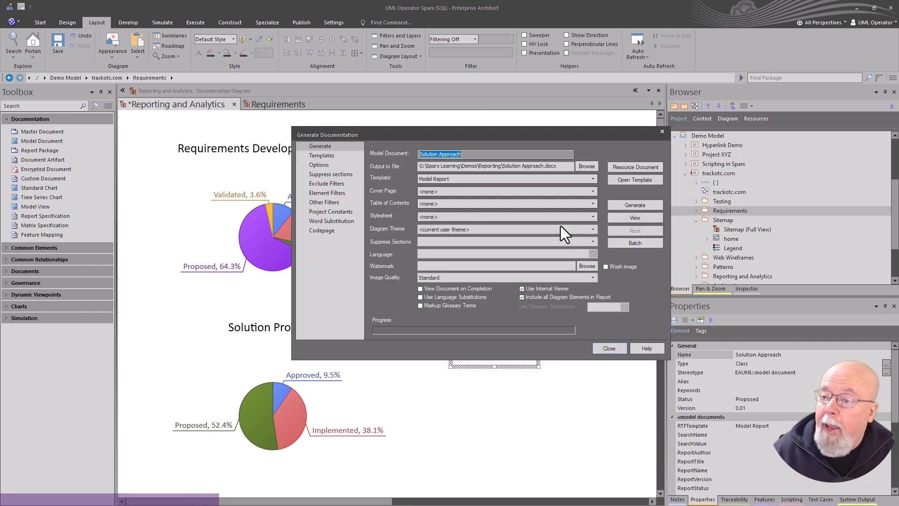
click(521, 167)
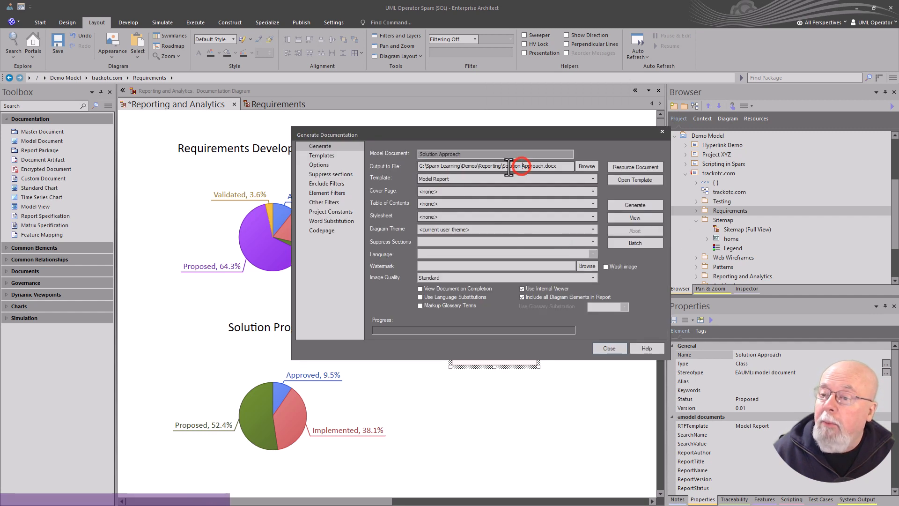
drag(505, 164, 566, 173)
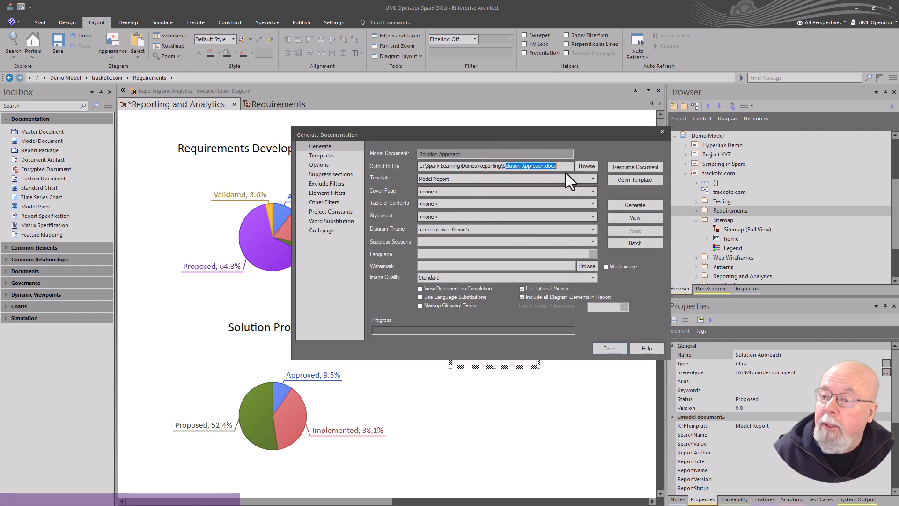
click(461, 178)
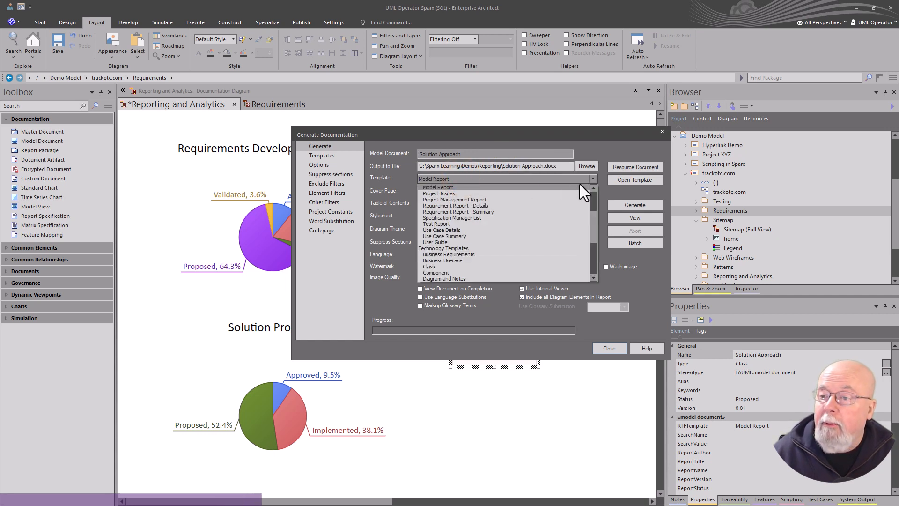
scroll(456, 224, up, 4)
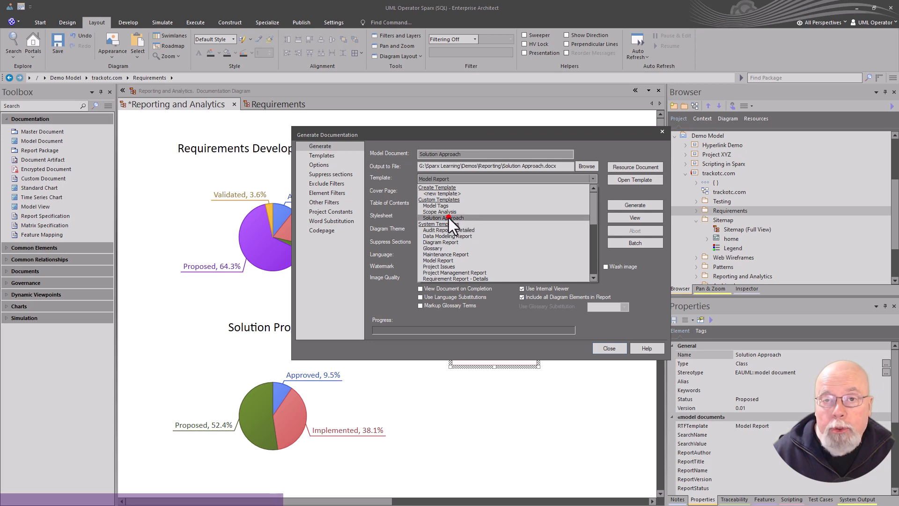
click(449, 218)
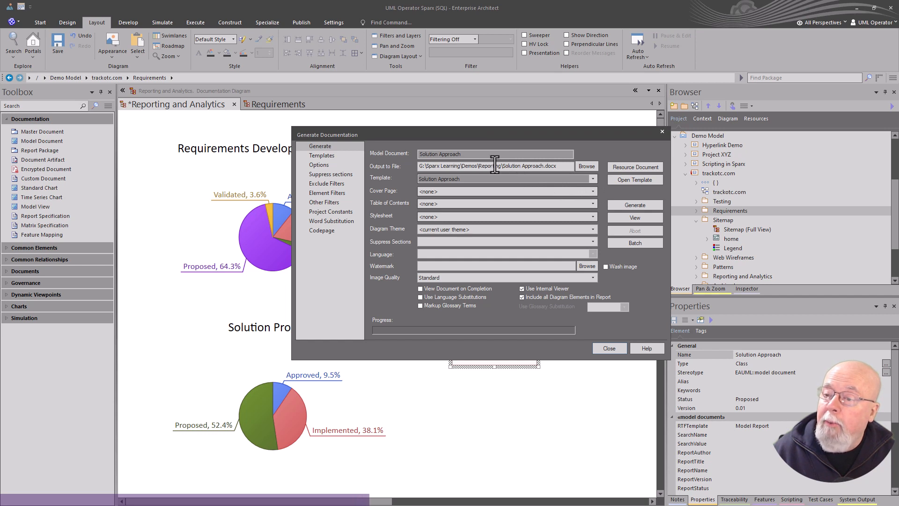
click(631, 205)
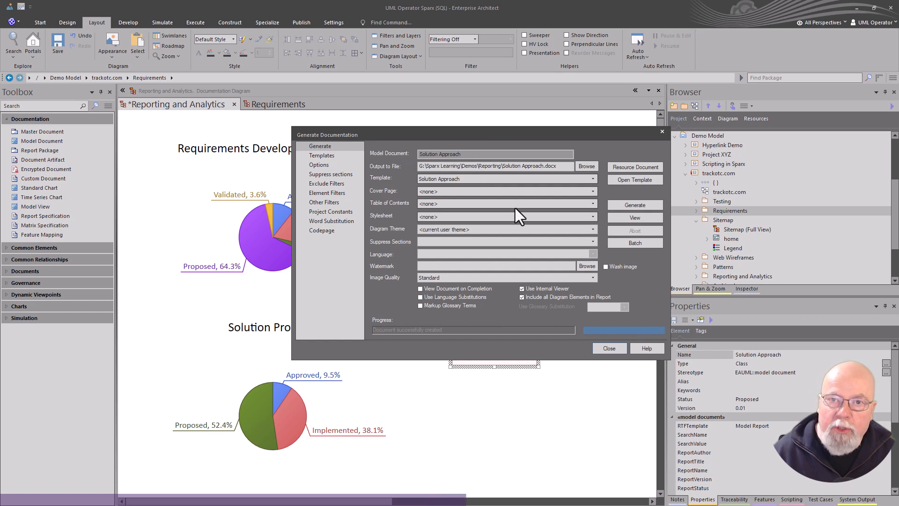
Step: View the generated Solution Approach report and review its Sitemap diagram and the page descriptions with their association tables
click(634, 218)
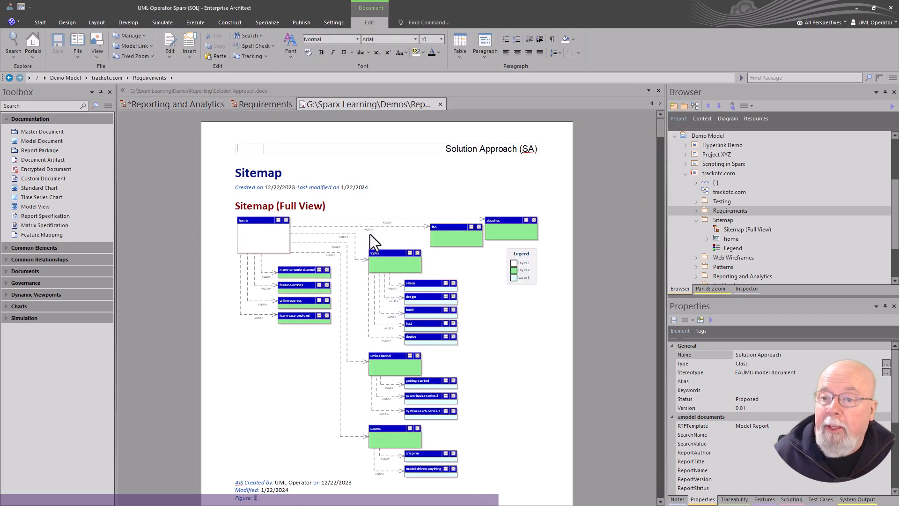
click(249, 176)
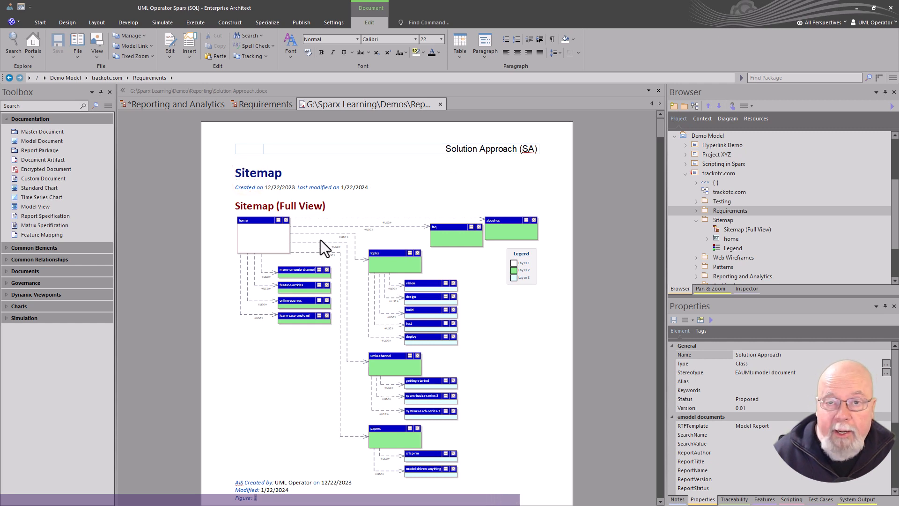
scroll(373, 366, down, 5)
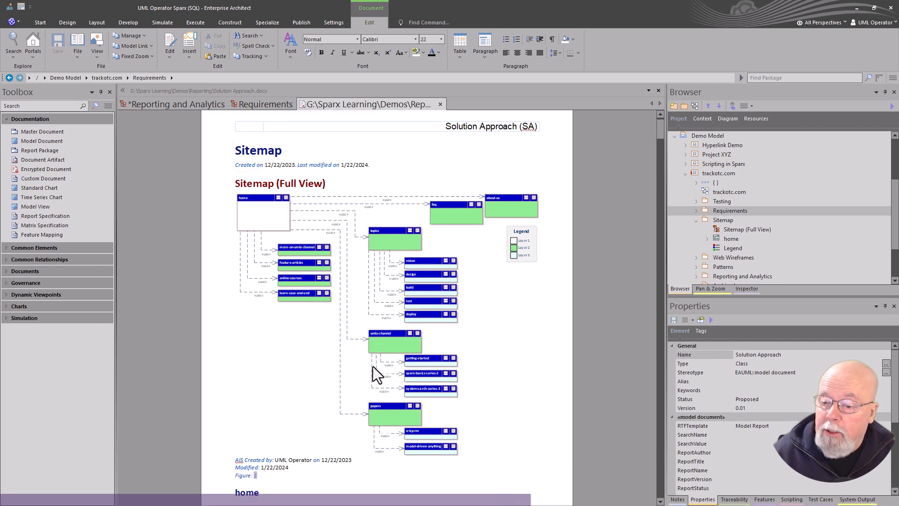
scroll(373, 362, down, 2)
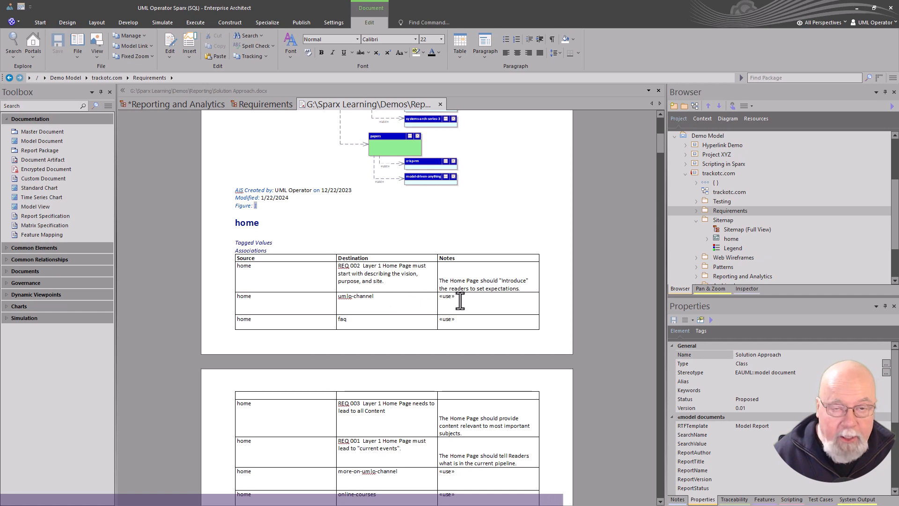
scroll(461, 301, down, 15)
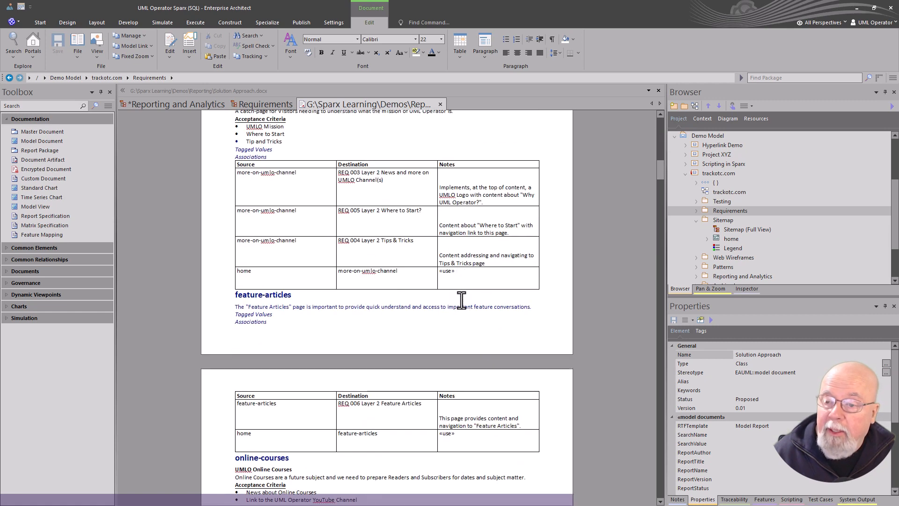
scroll(462, 300, down, 15)
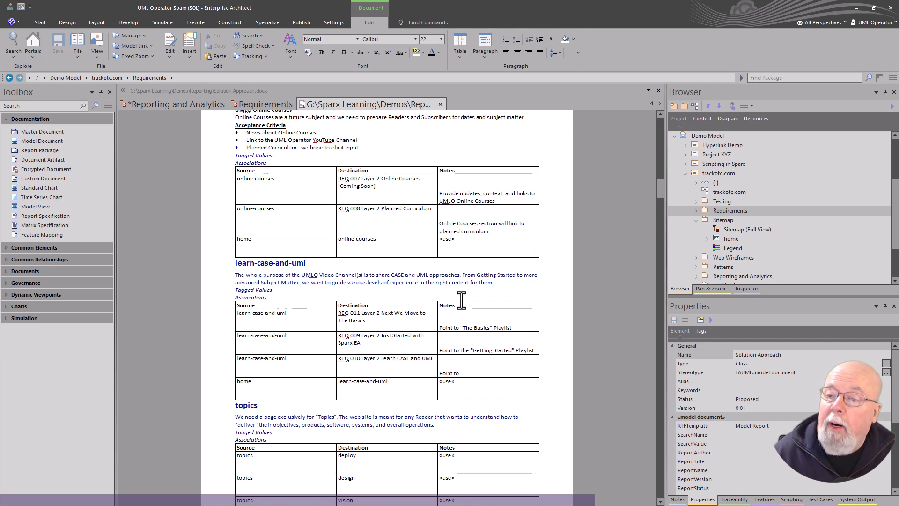
Step: Examine the online-courses associations to REQ 007 and REQ 008 with their notes, plus the association tables of the remaining sitemap pages
click(373, 222)
drag(309, 222, 359, 217)
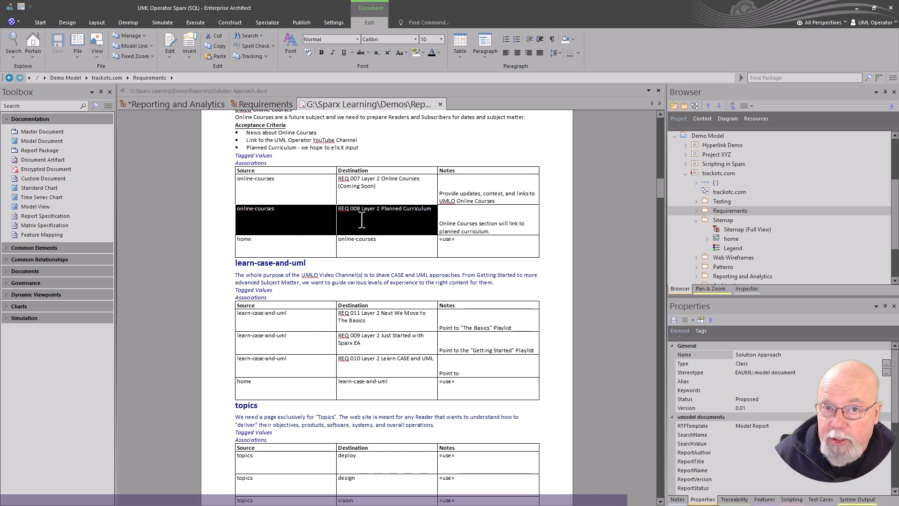
click(267, 183)
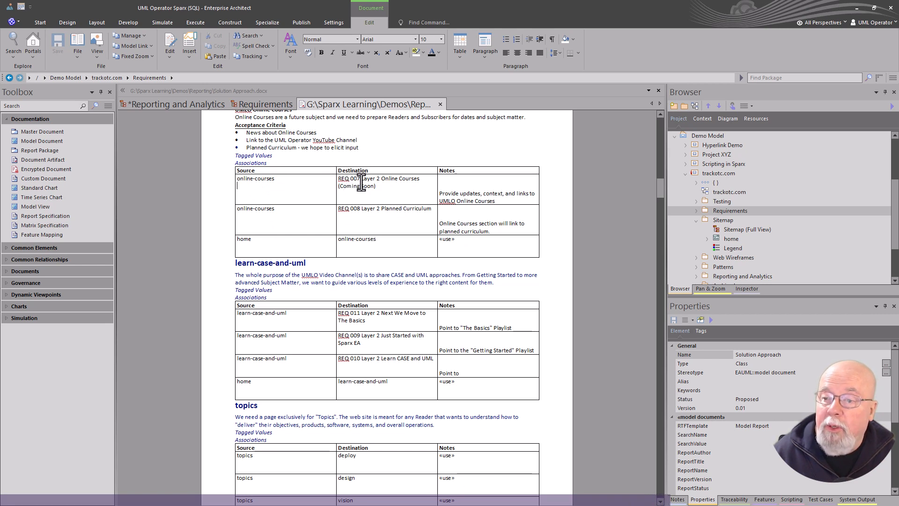
click(443, 192)
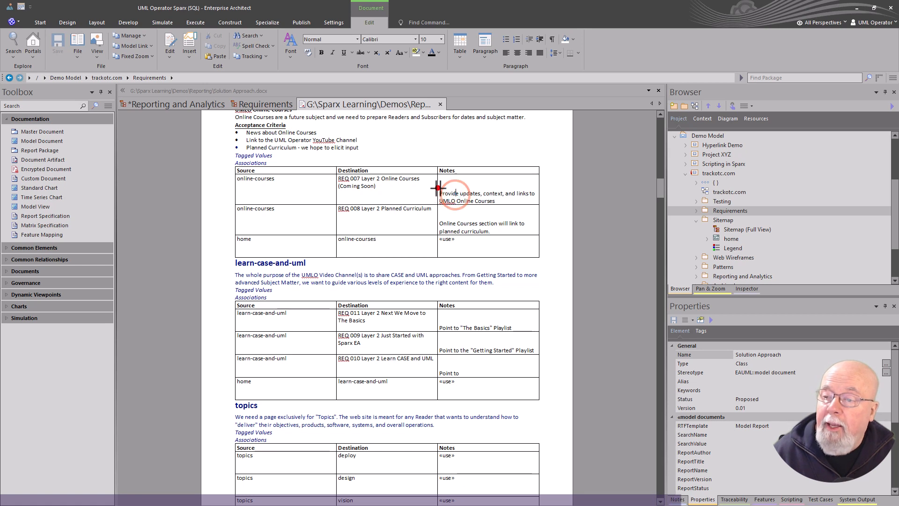
drag(439, 193, 492, 202)
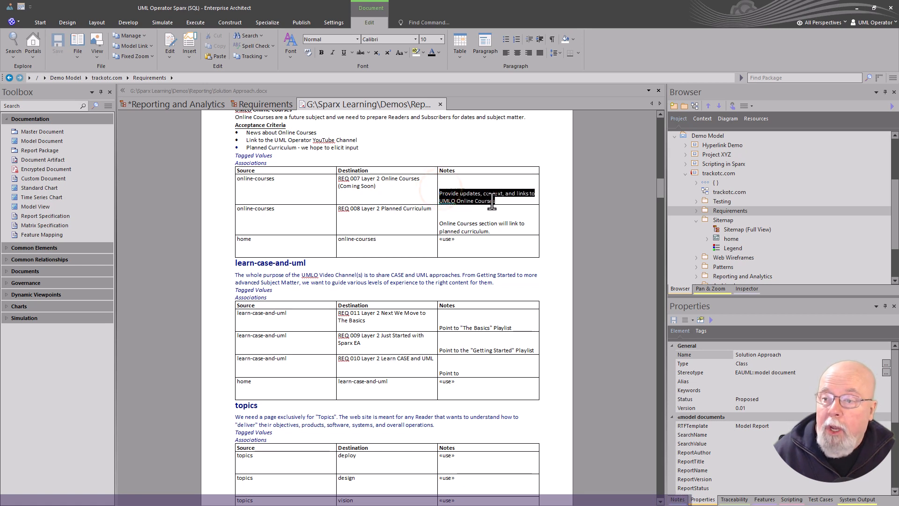
click(406, 185)
scroll(403, 210, down, 10)
scroll(384, 257, down, 15)
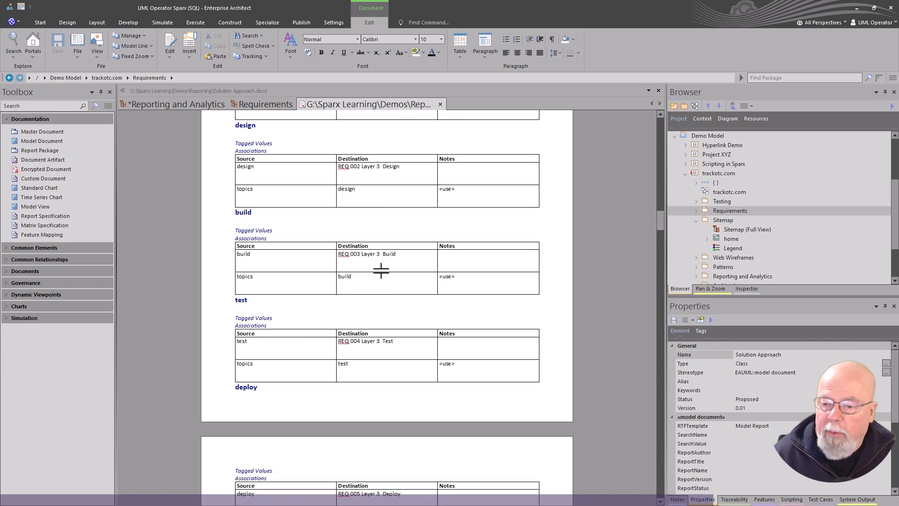
scroll(379, 273, down, 12)
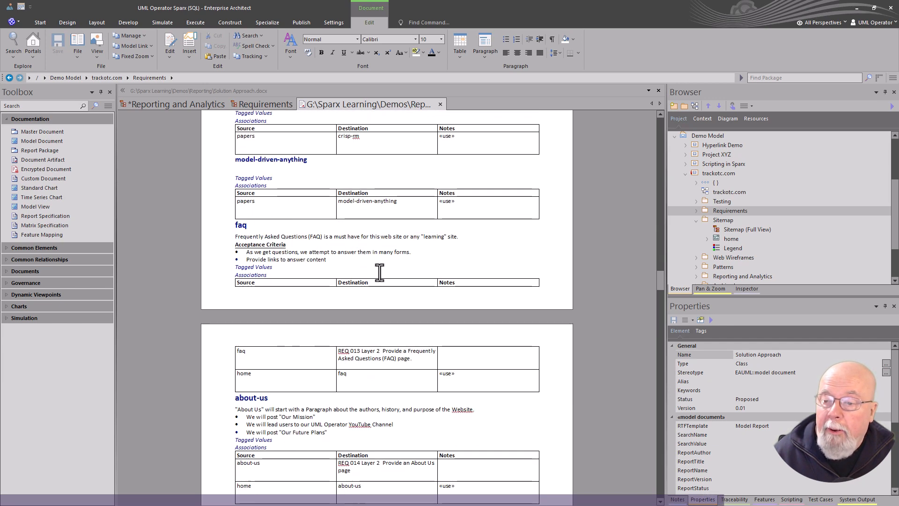
Step: Review the report's Layer 1 and Layer 2 requirement diagrams, tagged values and associations
scroll(373, 328, down, 8)
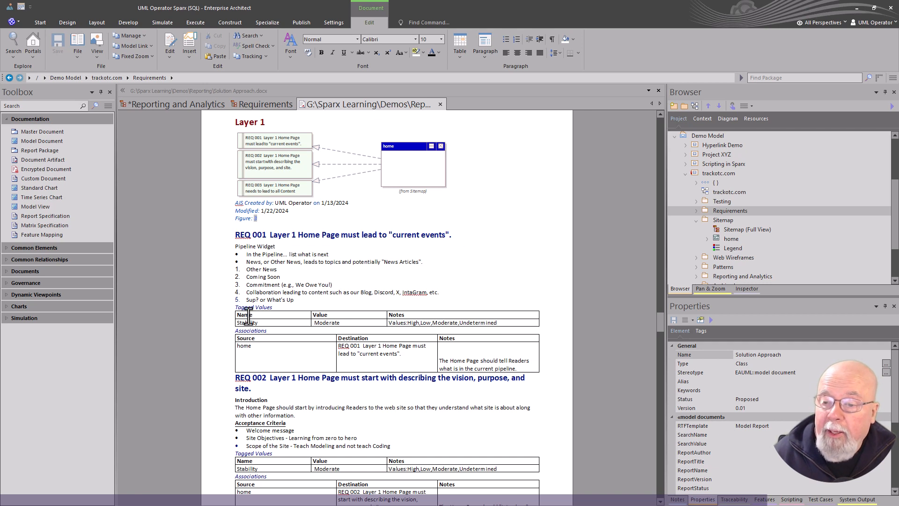
drag(241, 308, 240, 324)
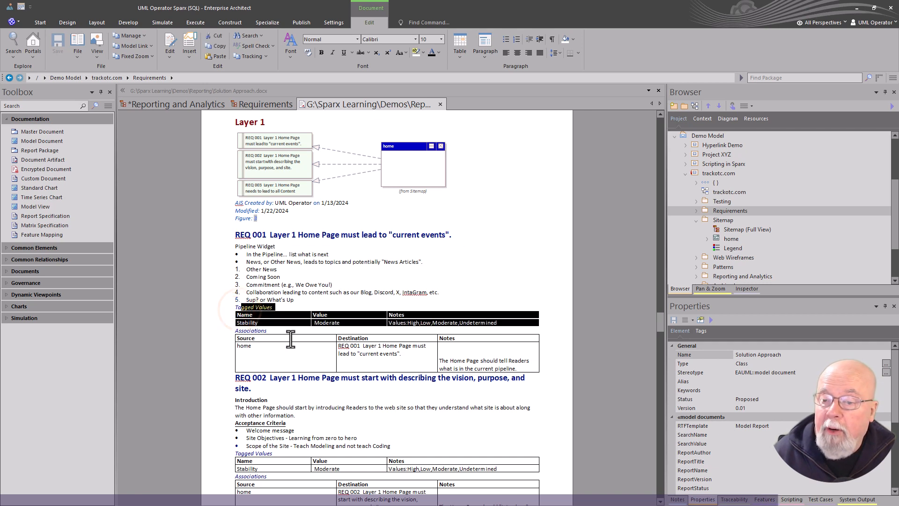
click(279, 359)
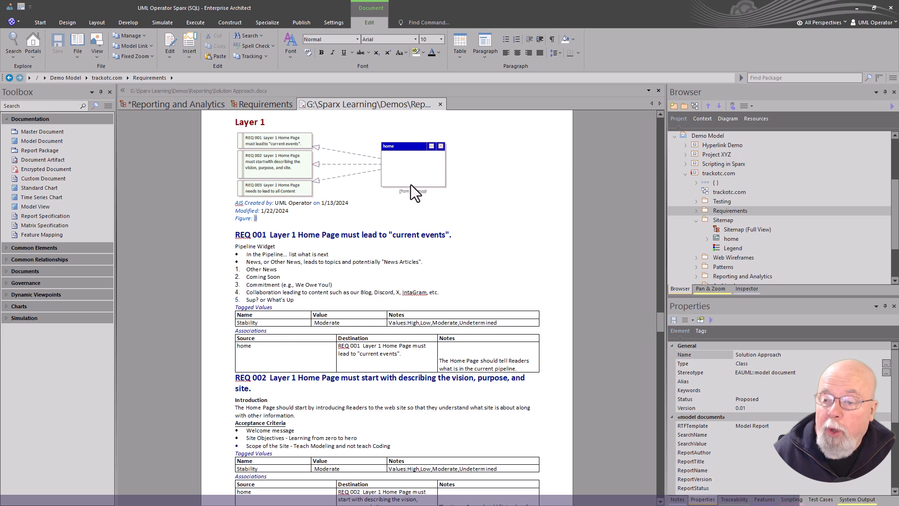
click(349, 364)
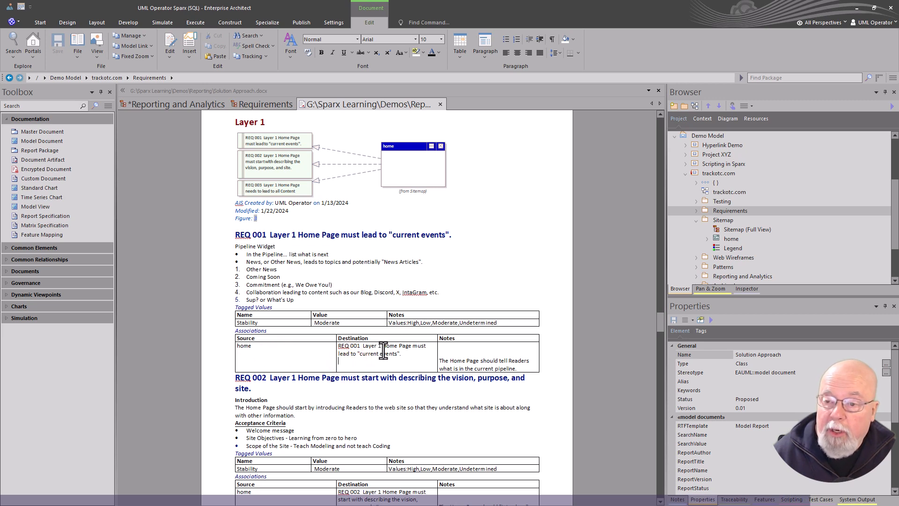
scroll(370, 365, down, 8)
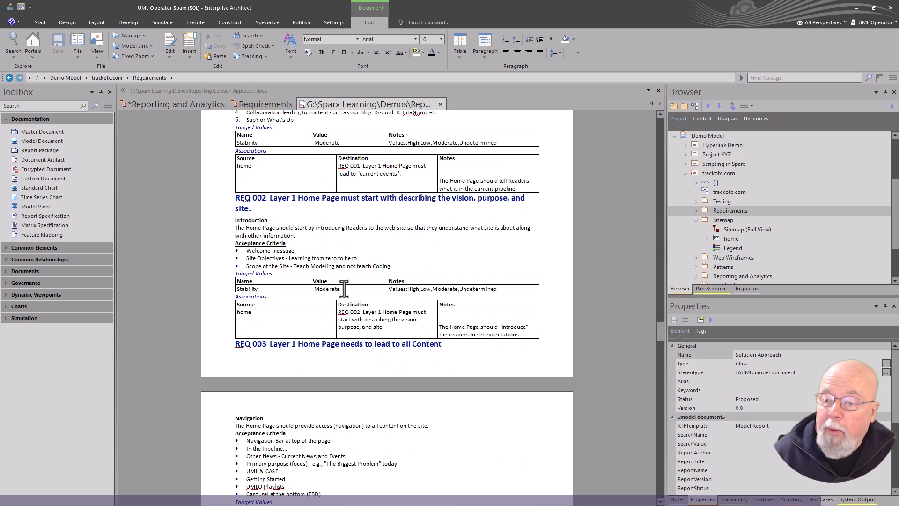
scroll(365, 333, down, 15)
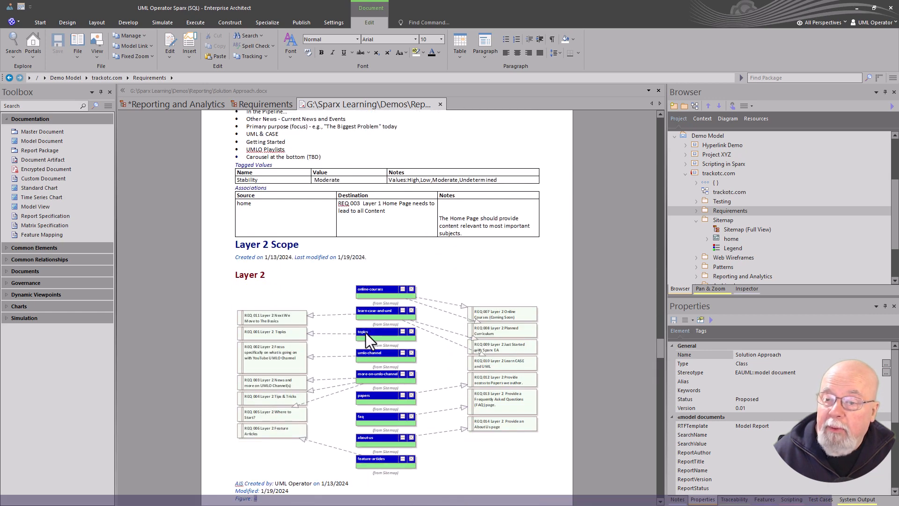
scroll(370, 335, down, 9)
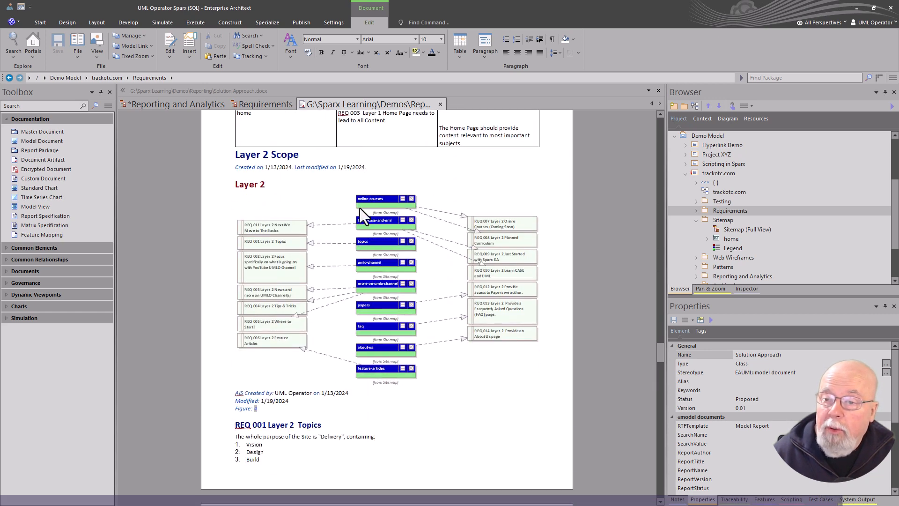
scroll(358, 209, down, 20)
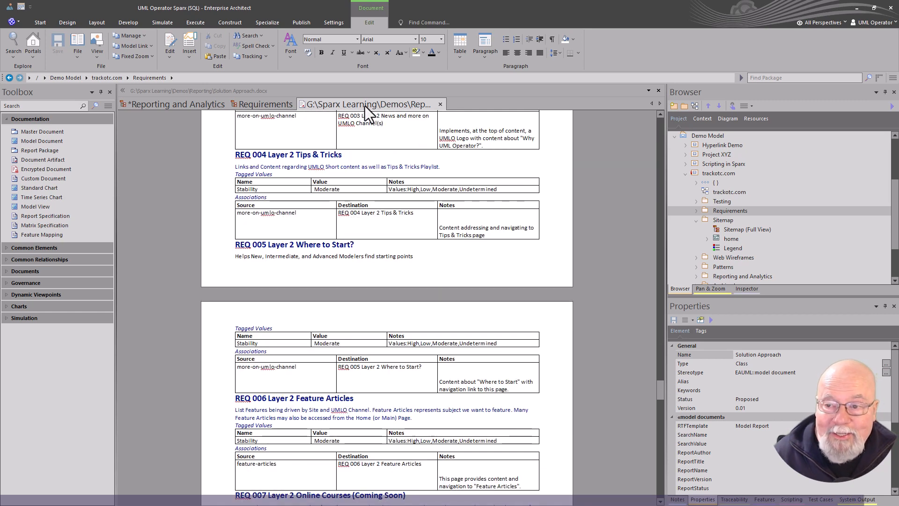
Step: Return to the Reporting and Analytics diagram and place a new model document just below Solution Approach
click(266, 104)
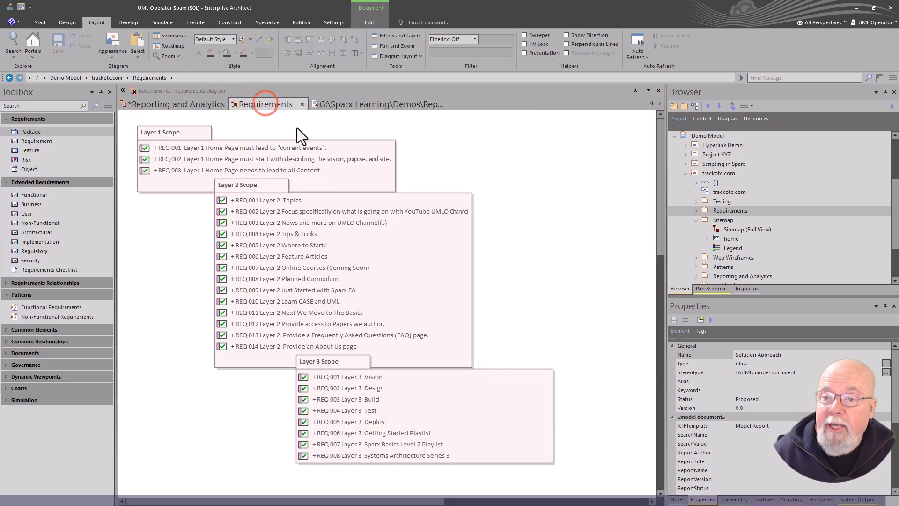
click(201, 101)
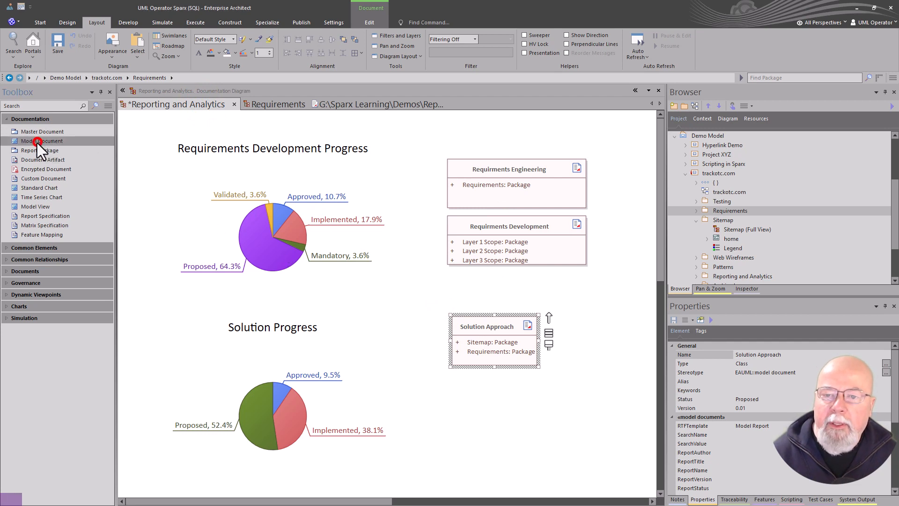
drag(38, 142, 449, 384)
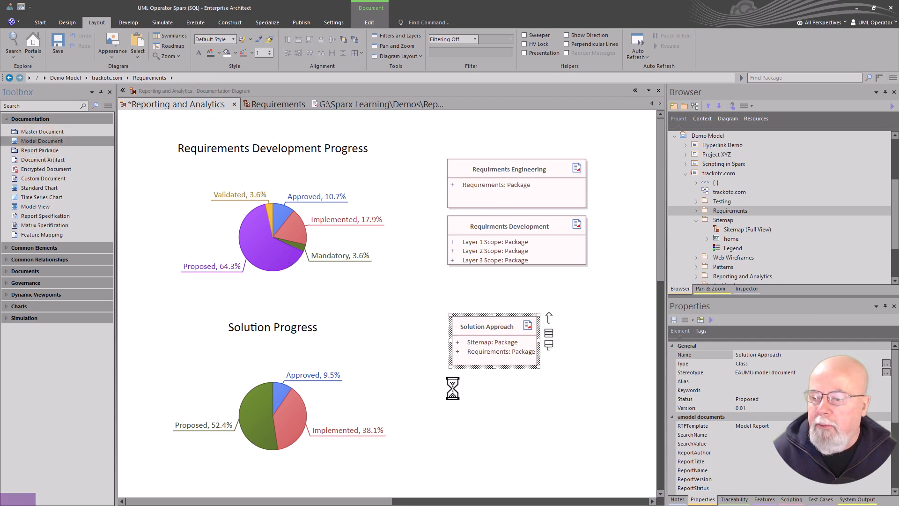
click(592, 446)
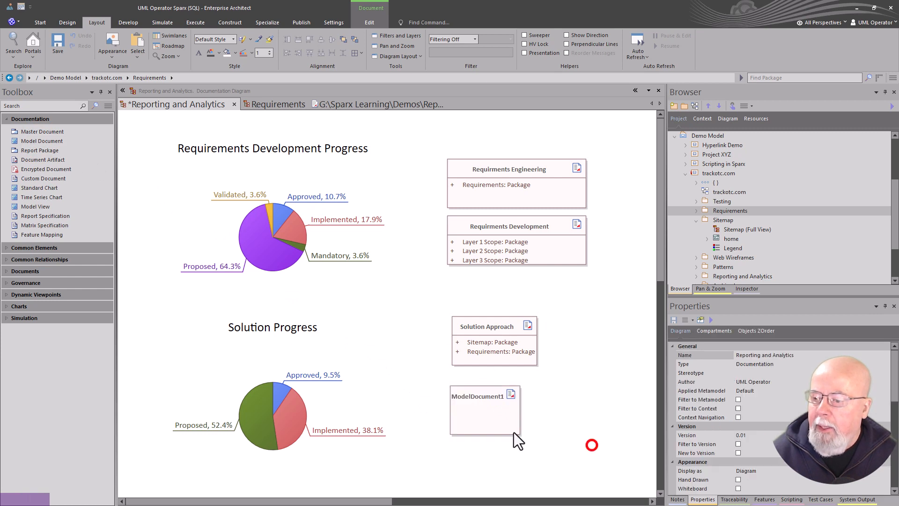
drag(500, 424, 509, 422)
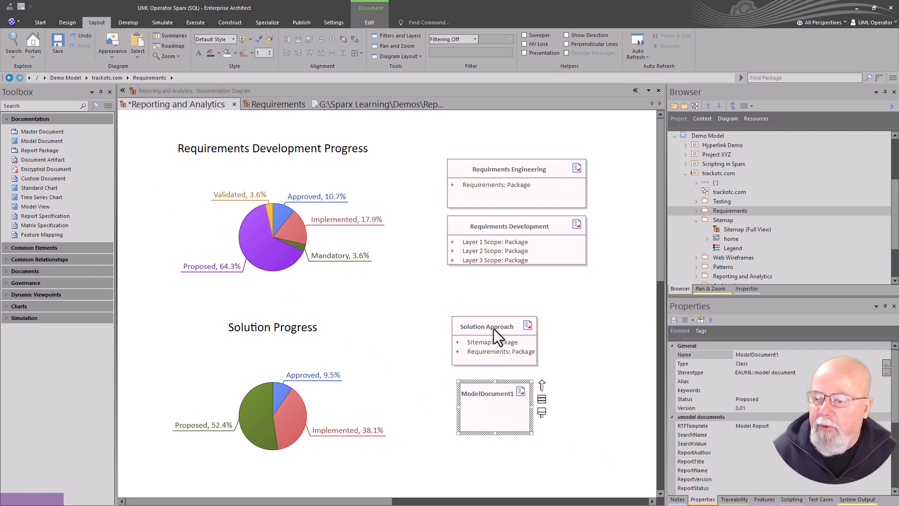
drag(493, 329, 496, 328)
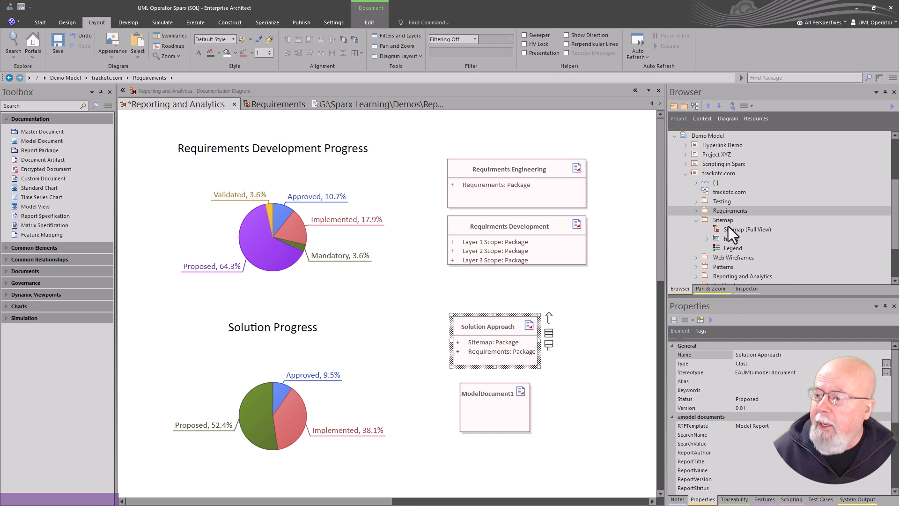
scroll(714, 218, down, 2)
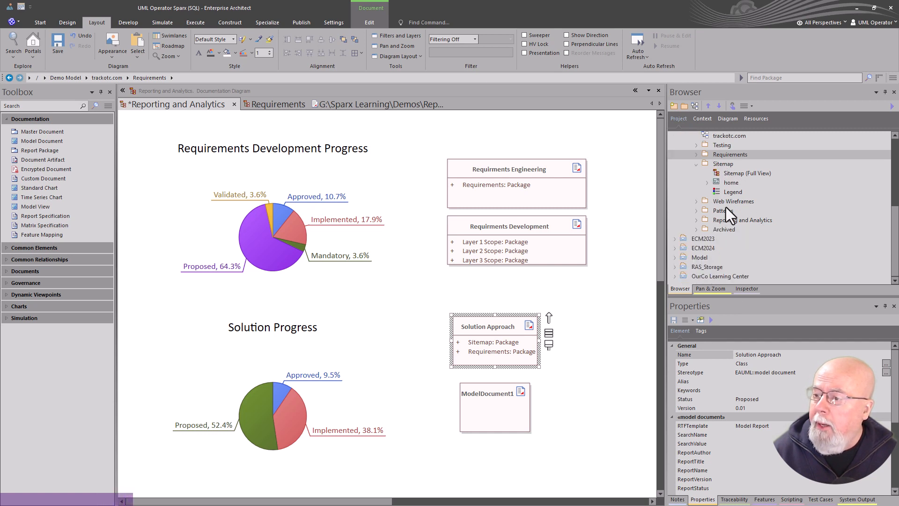
Step: Add the Layer 1 and 2 Solution Analysis package from Reporting and Analytics to the new model document below Solution Approach
click(701, 164)
click(698, 165)
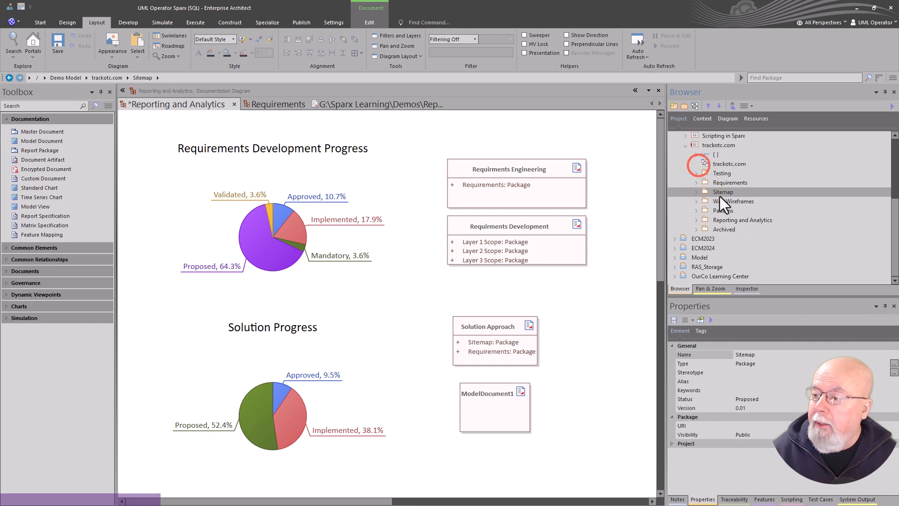
click(698, 220)
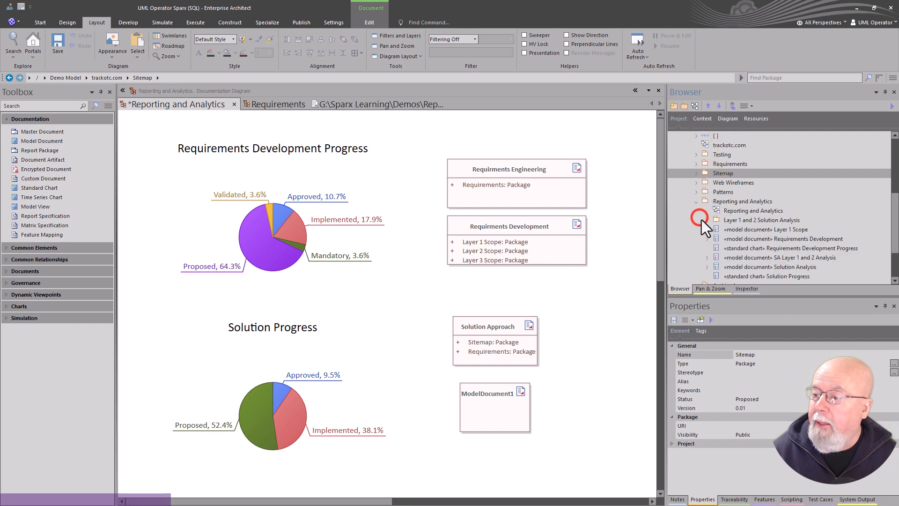
click(727, 220)
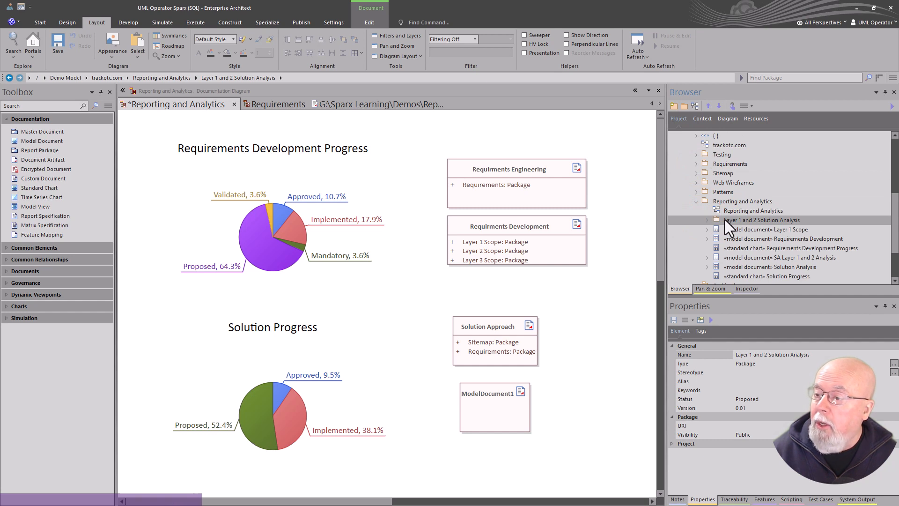
drag(725, 220, 506, 418)
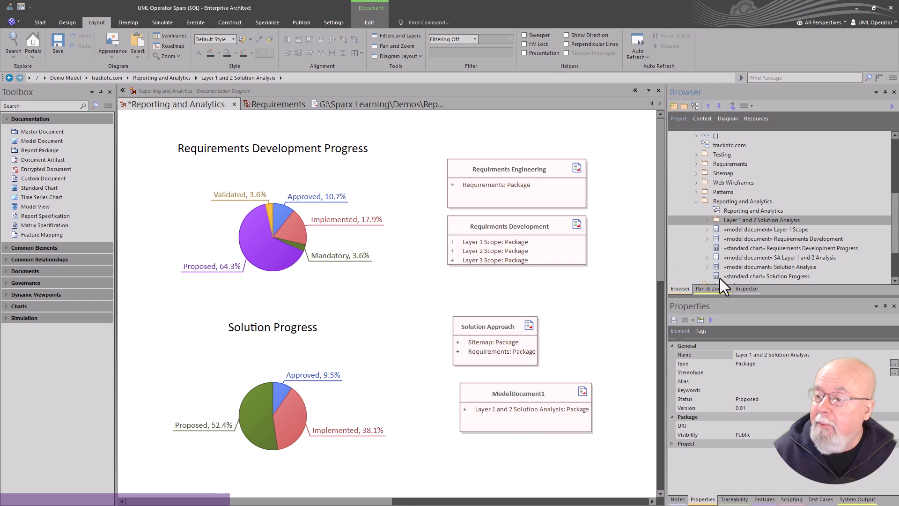
Step: Add the Layer 1 Scope and Layer 2 Scope packages to ModelDocument1 and move it into line under Solution Approach
double_click(697, 164)
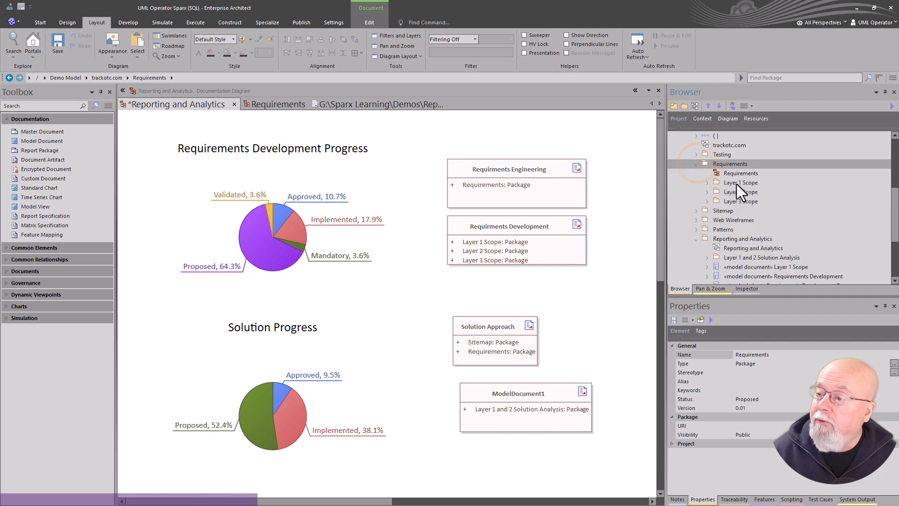
drag(739, 183, 522, 418)
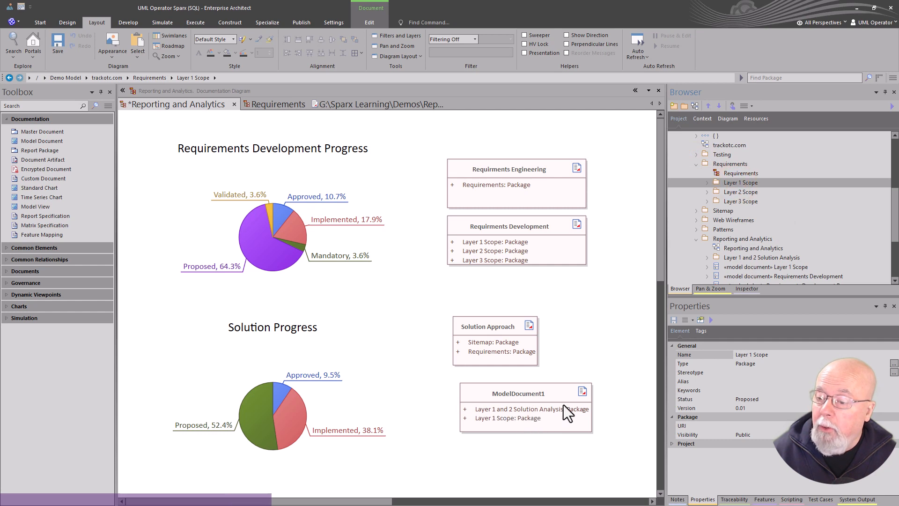
drag(739, 193, 507, 430)
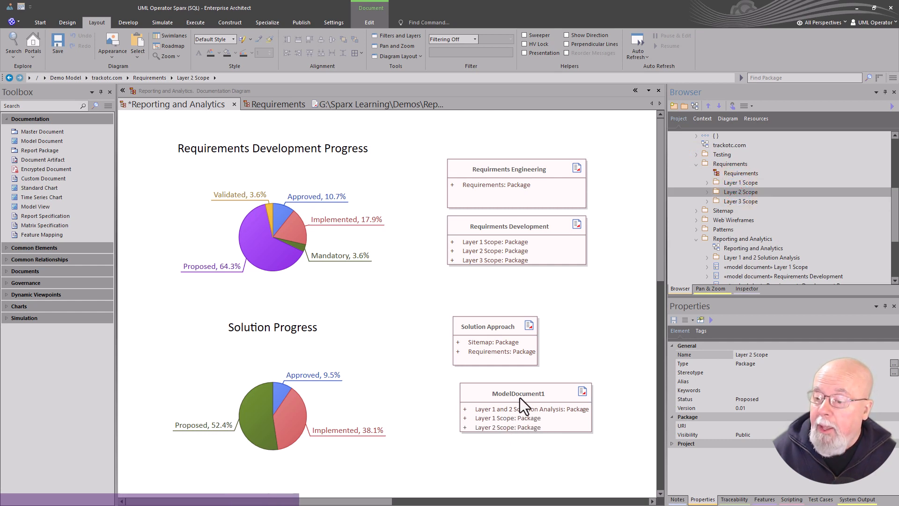
mouse_move(519, 398)
mouse_down()
mouse_move(510, 404)
mouse_move(513, 394)
mouse_up()
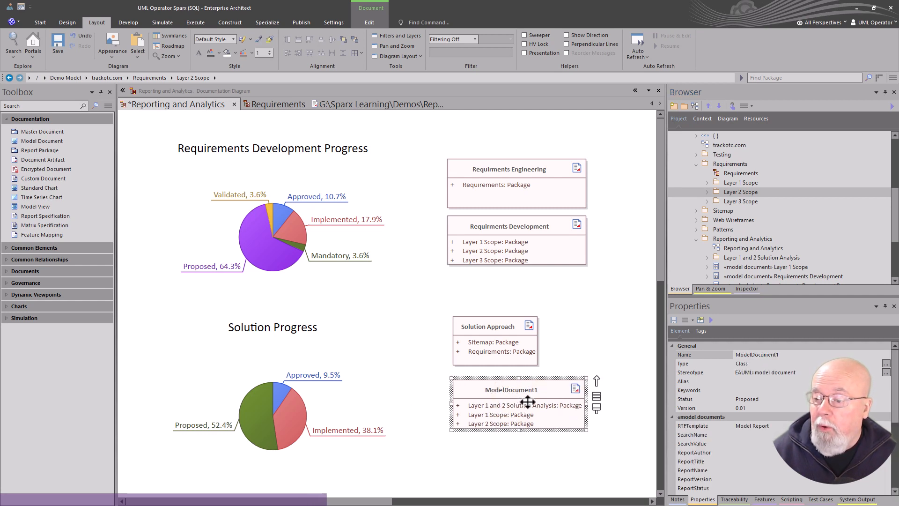
Step: From ModelDocument1's documentation settings, open the Solution Approach template, review its package, diagram, element and connector sections, and close it
right_click(527, 396)
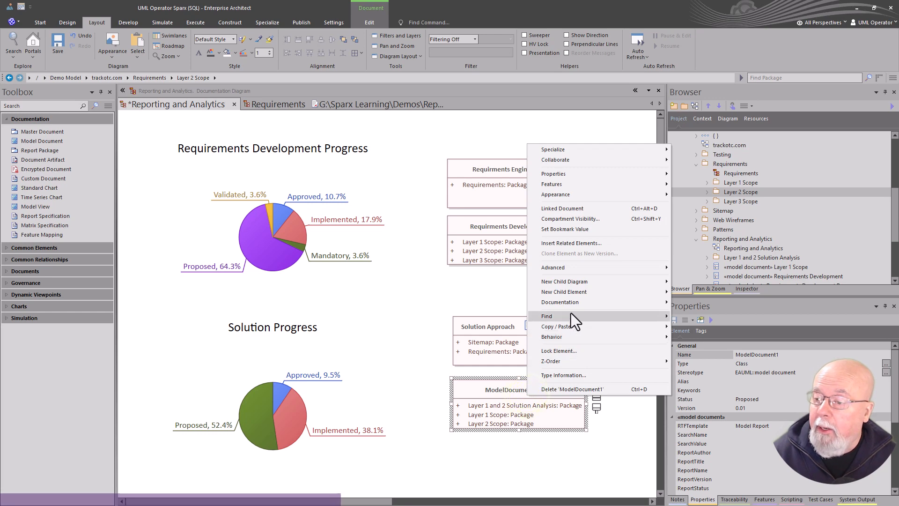
click(577, 302)
click(713, 303)
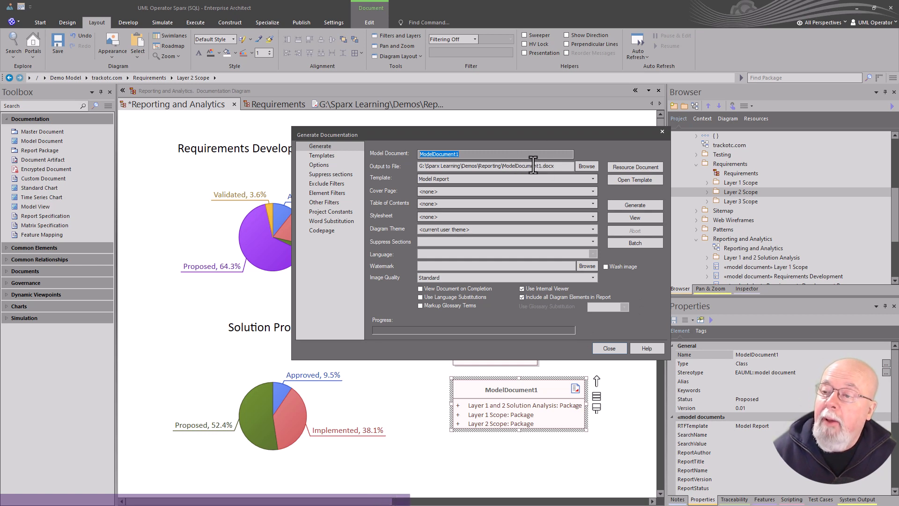
click(591, 179)
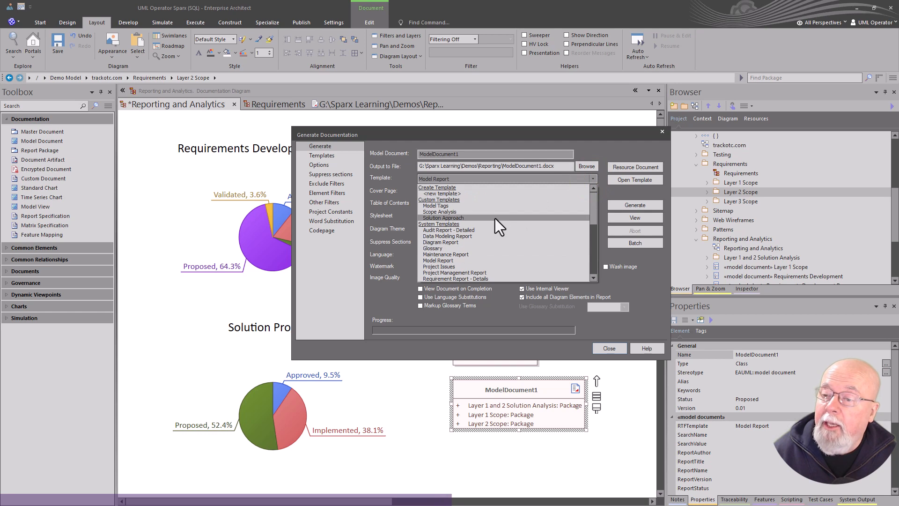
click(492, 218)
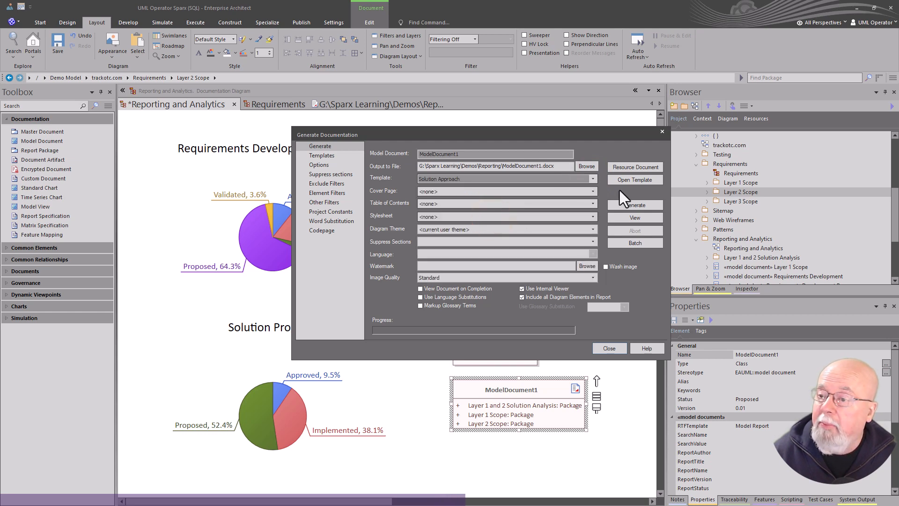
click(631, 181)
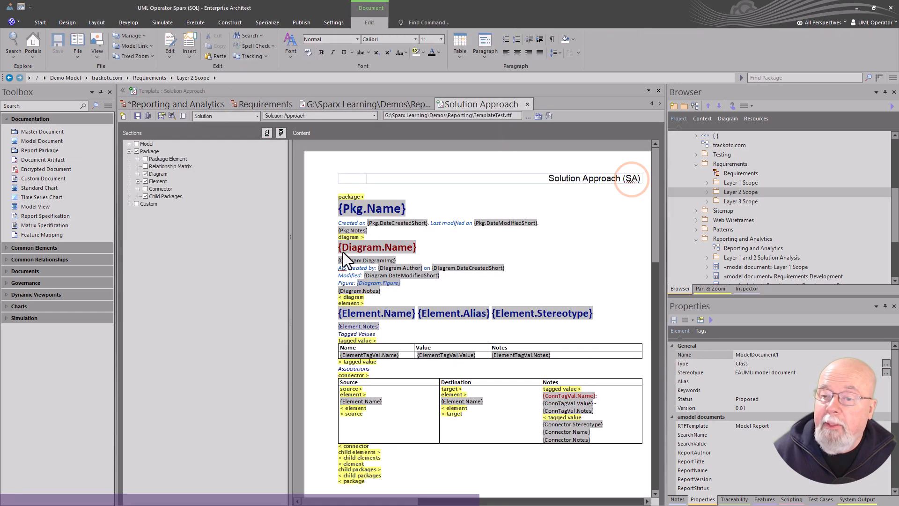
scroll(361, 268, up, 5)
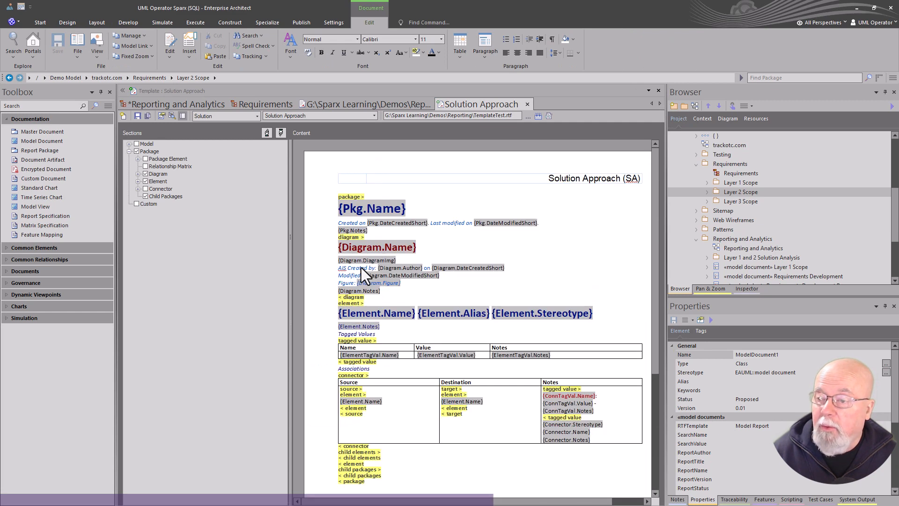
click(527, 105)
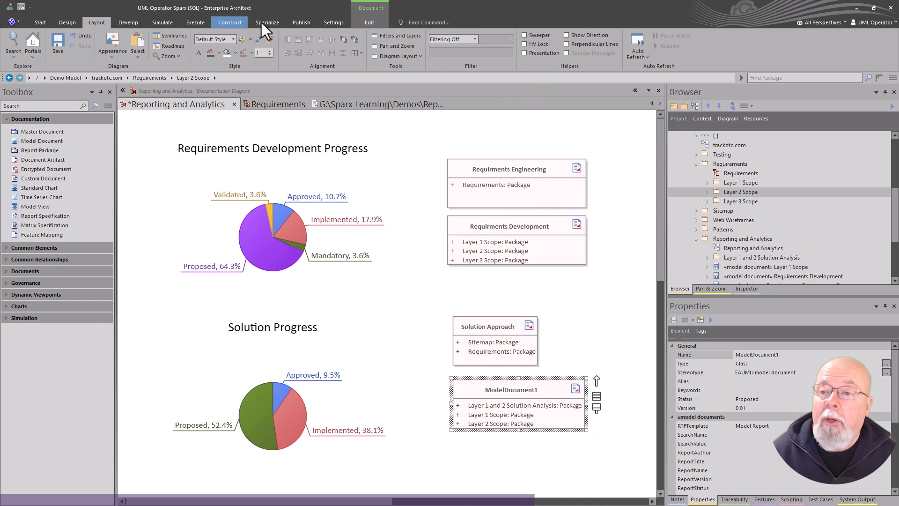
Step: Generate the documentation for ModelDocument1 with the Solution Approach template
click(302, 22)
click(61, 54)
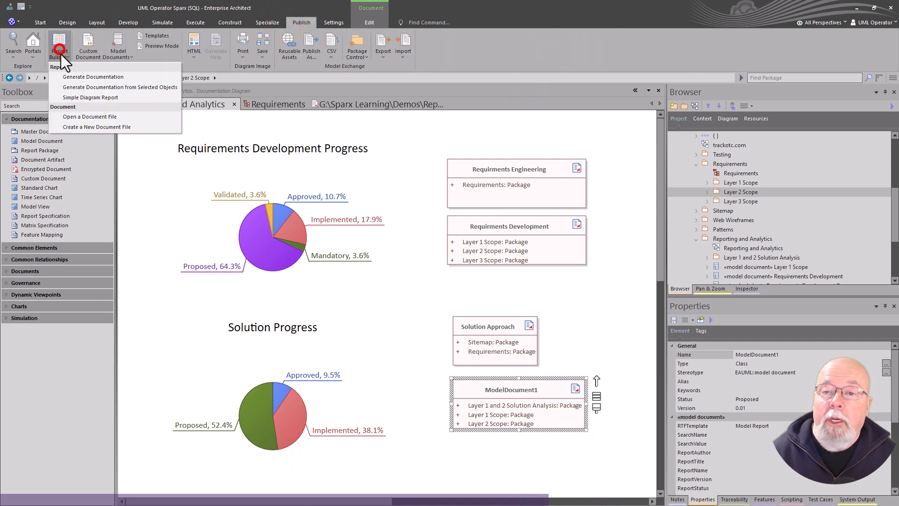
click(65, 77)
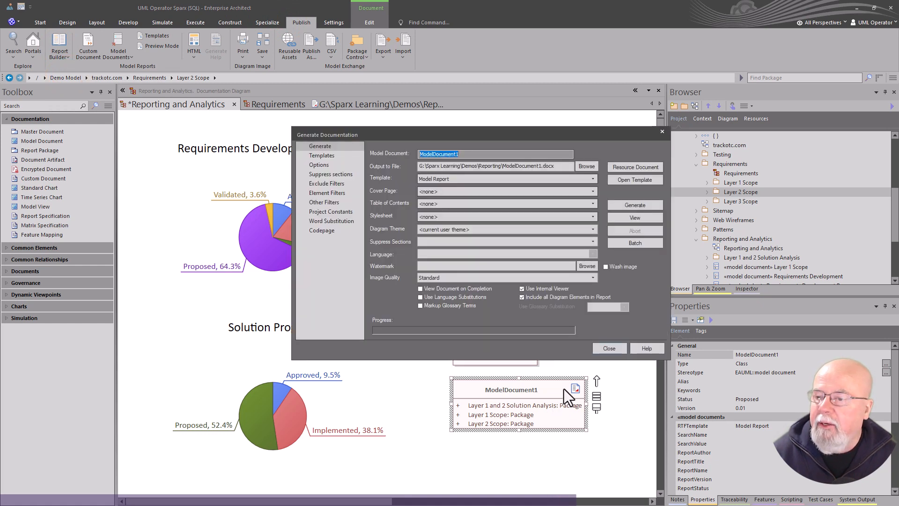
click(594, 179)
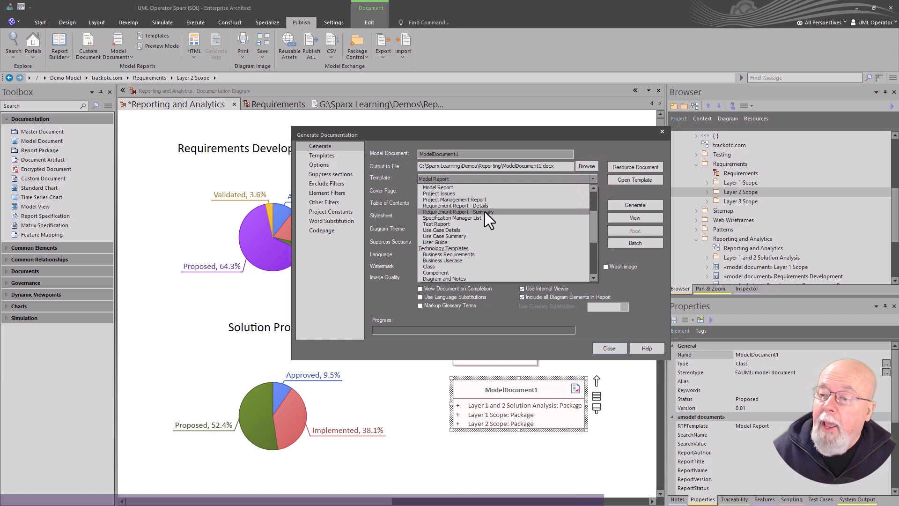
scroll(483, 211, up, 4)
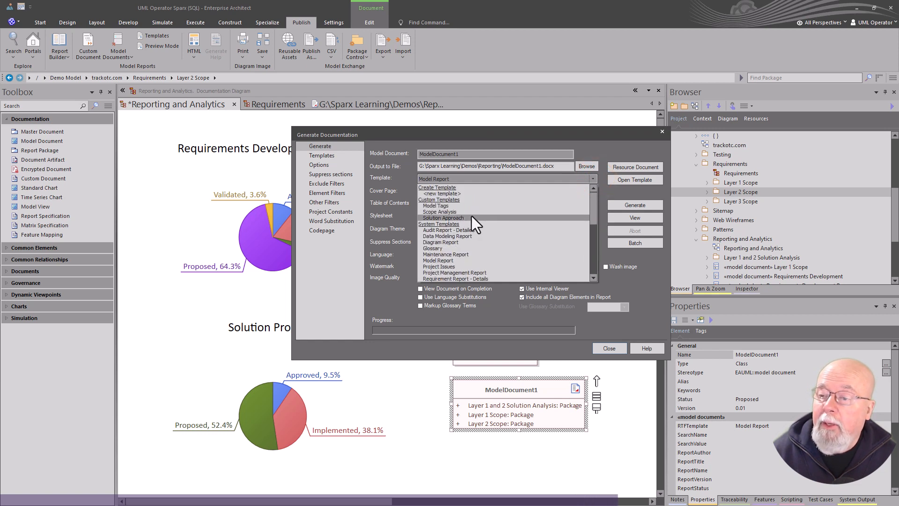
click(471, 218)
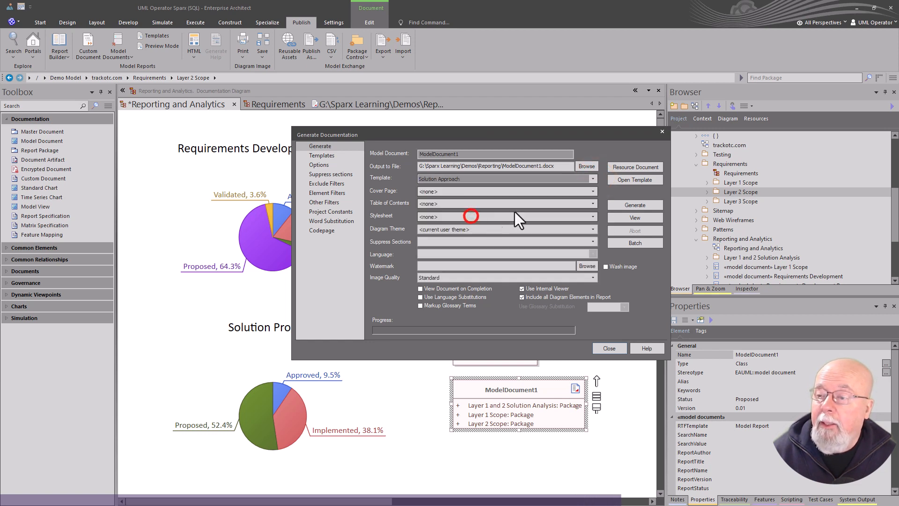
click(623, 204)
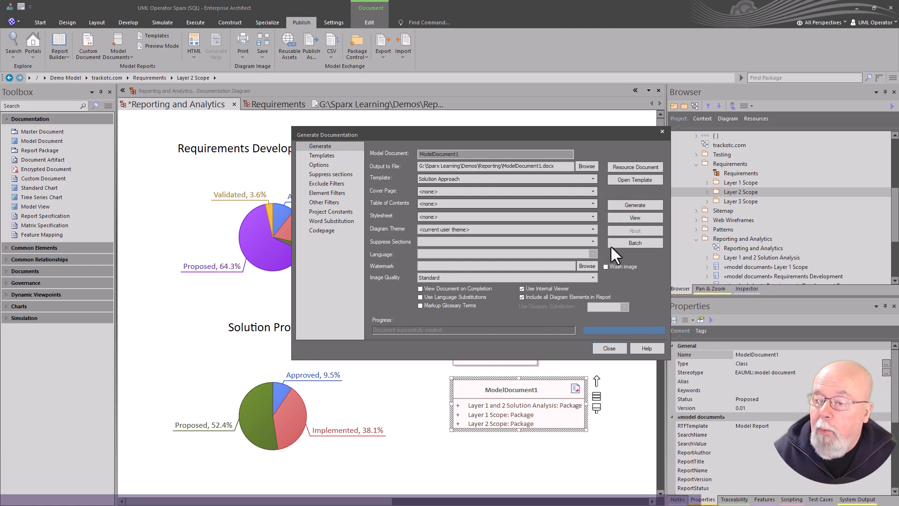
Step: View the generated ModelDocument1 report, review its Layer 1 and Layer 2 diagrams, requirements and association tables, and return to the Reporting and Analytics diagram
click(626, 218)
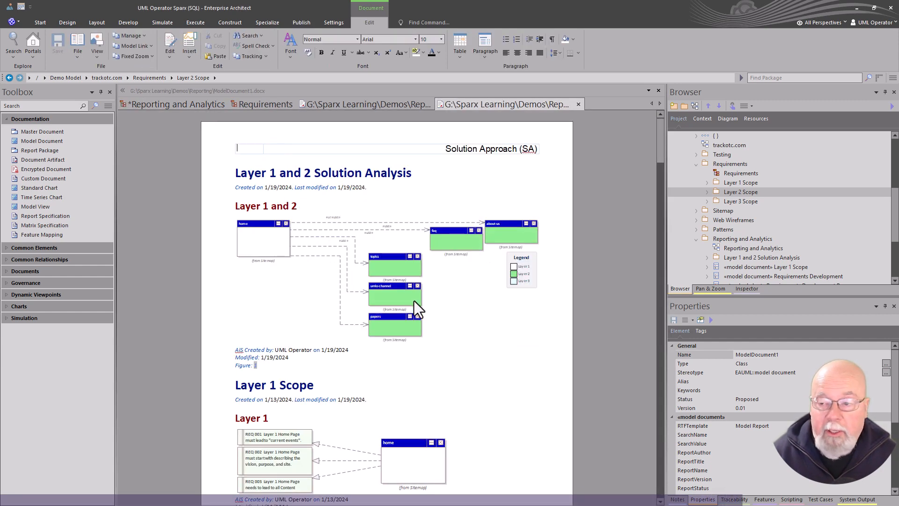
scroll(414, 300, down, 3)
scroll(414, 301, down, 1)
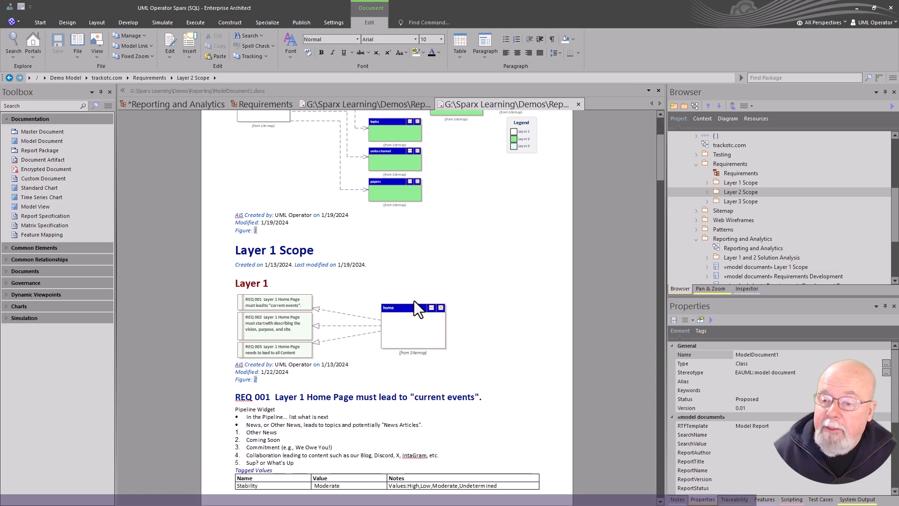
scroll(414, 301, down, 2)
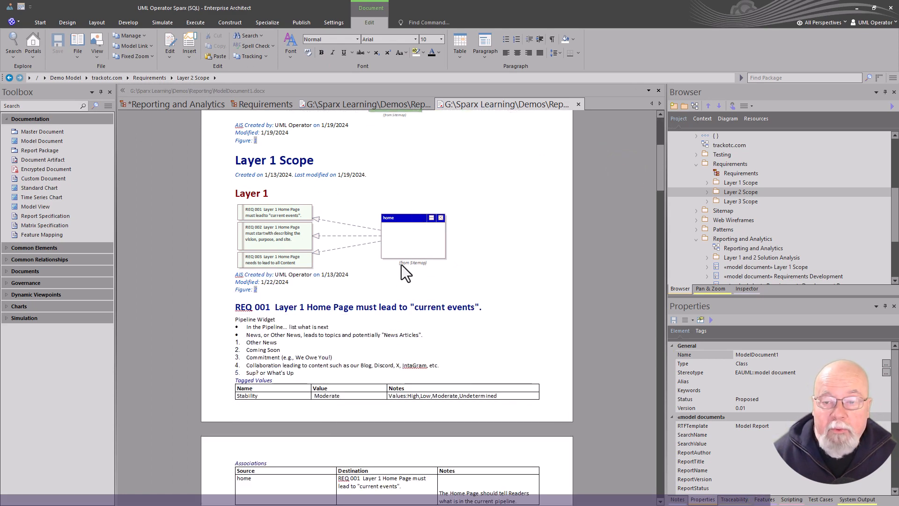
scroll(401, 265, down, 5)
scroll(398, 274, down, 10)
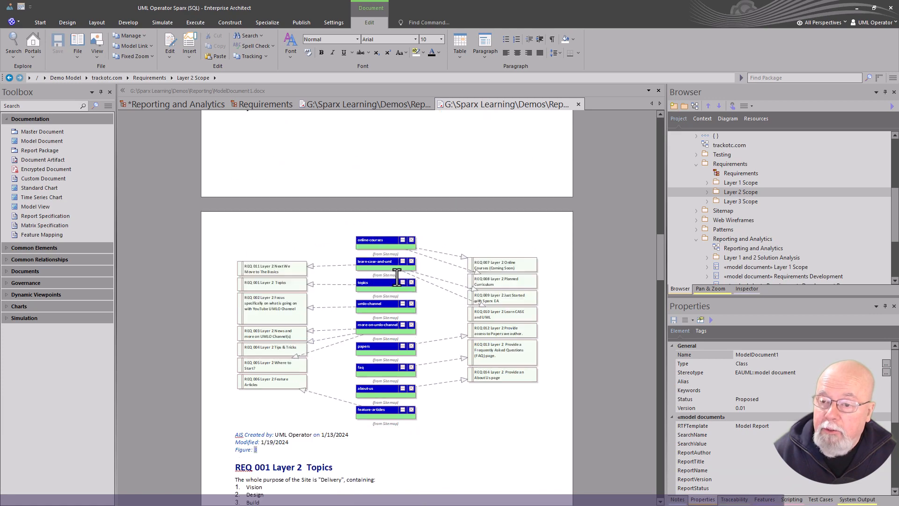
scroll(391, 311, down, 15)
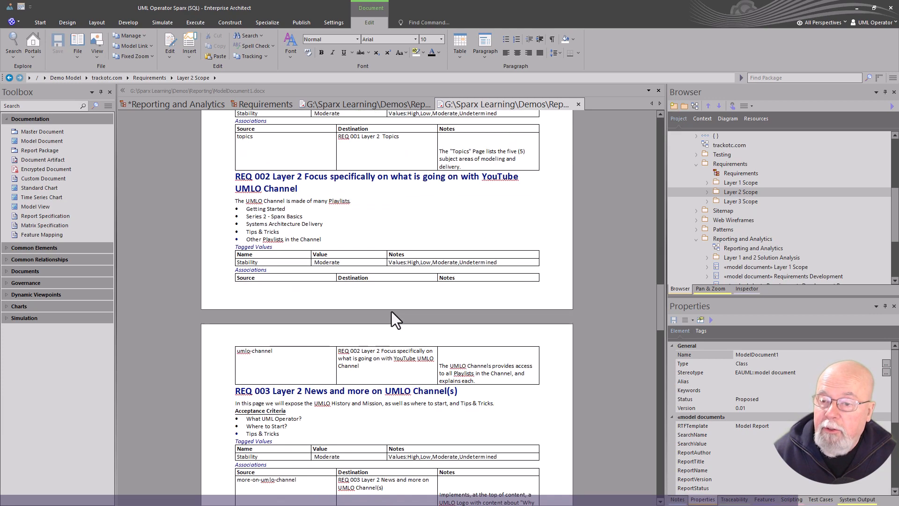
scroll(392, 311, down, 15)
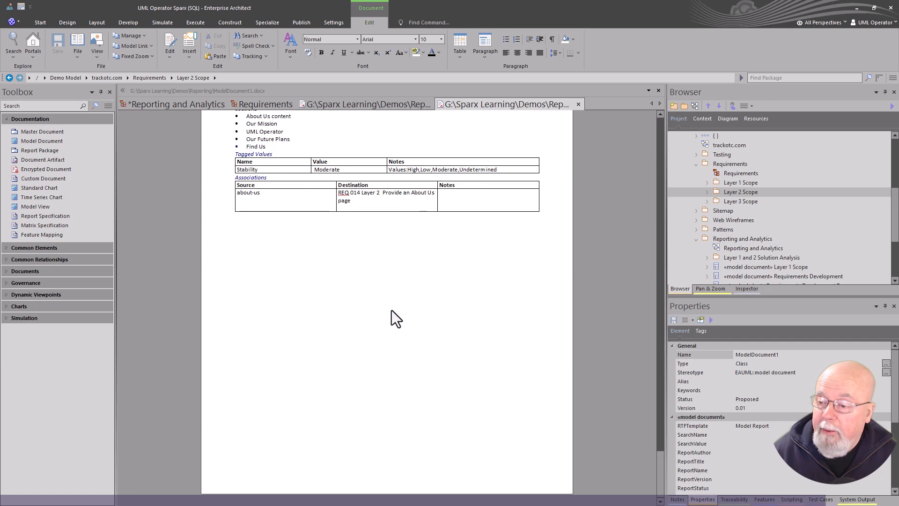
scroll(392, 310, up, 10)
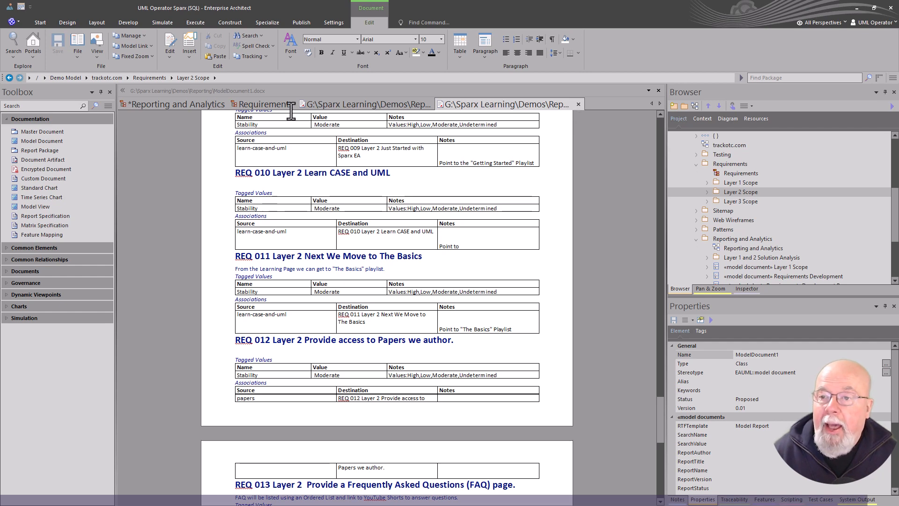
click(324, 104)
click(204, 104)
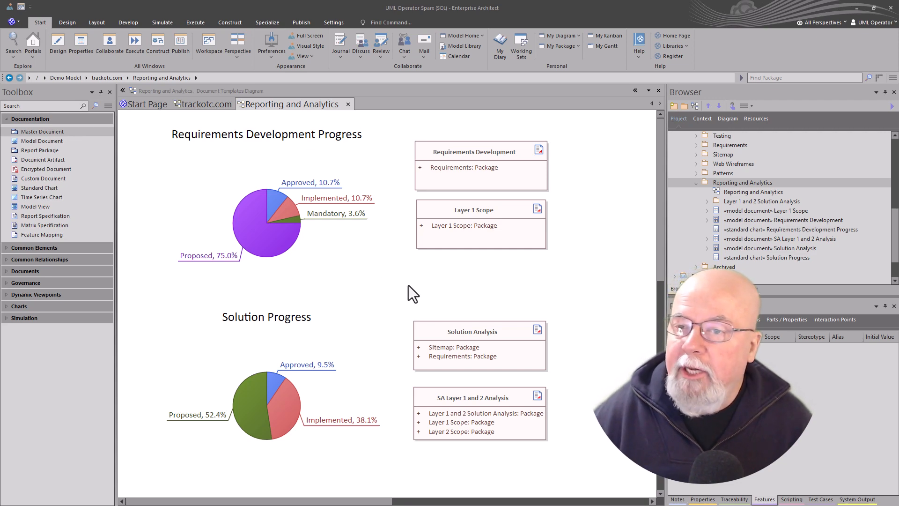
Step: Go to the trackotc.com overview diagram and preview the linked Reporting and Analytics diagram
click(205, 104)
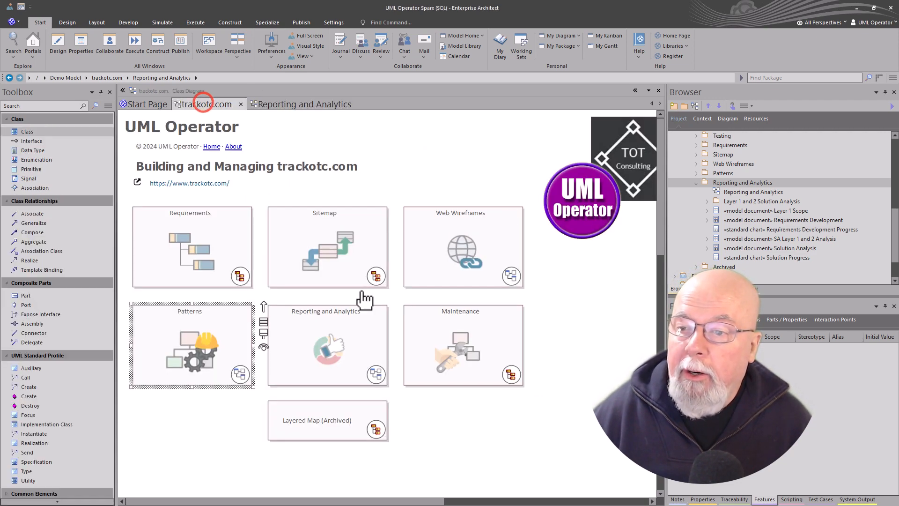
click(316, 351)
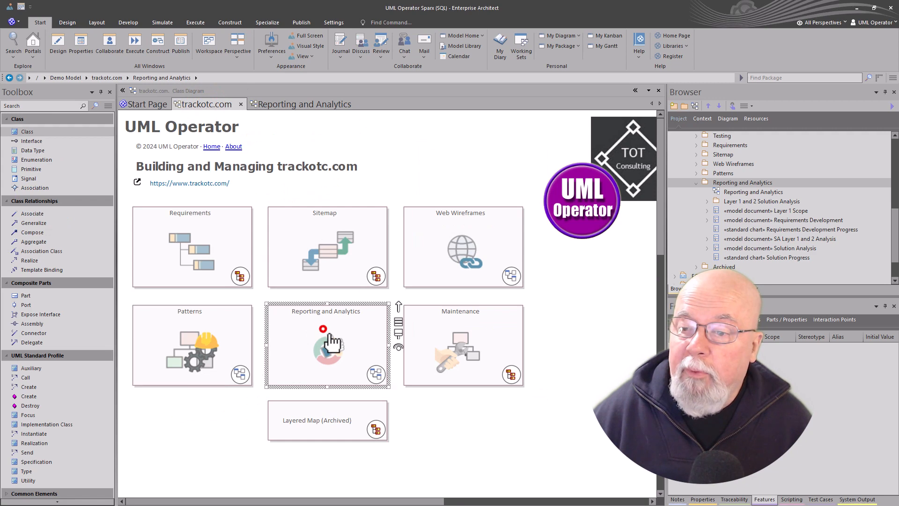
click(374, 366)
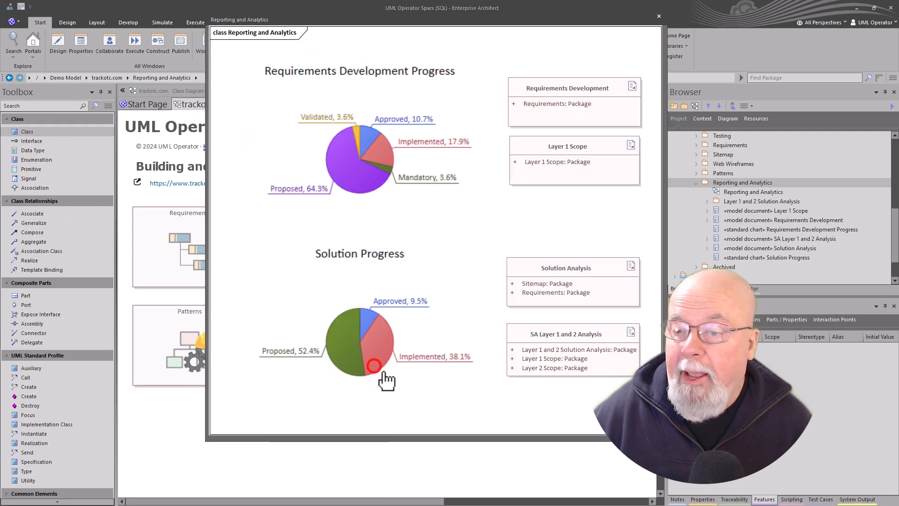
click(659, 17)
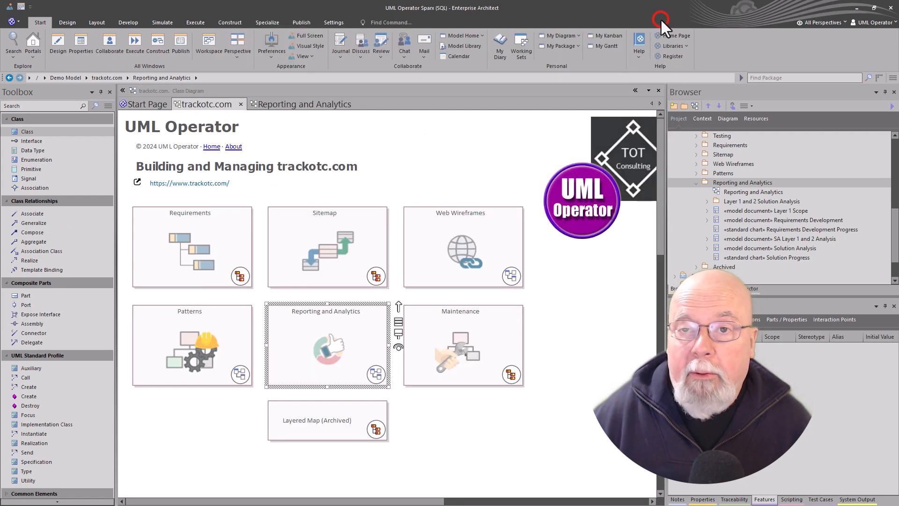
Step: Preview the Sitemap, Requirements and Web Wireframes diagrams linked from the trackotc.com overview
click(376, 276)
click(798, 7)
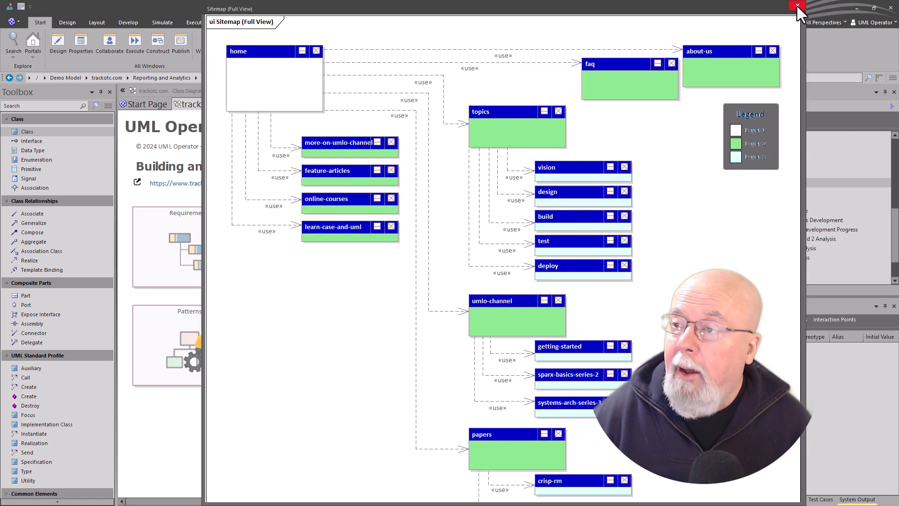
click(241, 276)
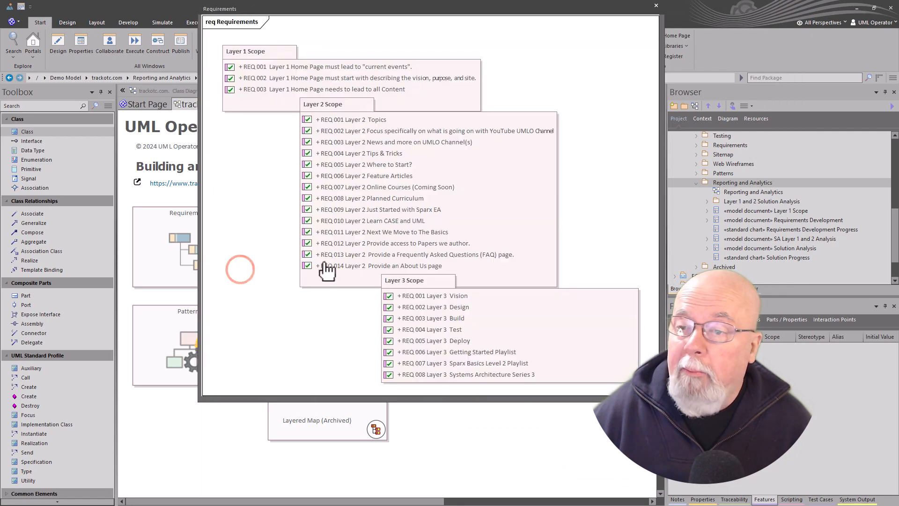
click(656, 6)
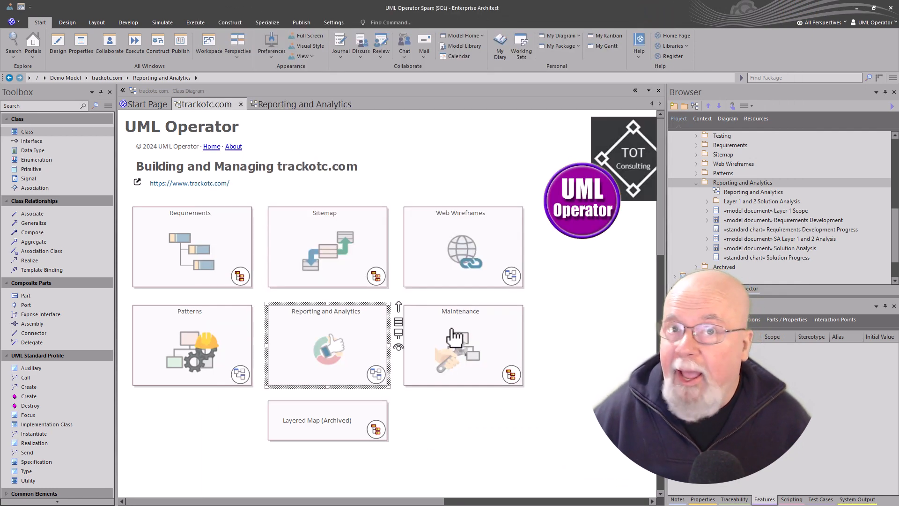
click(512, 275)
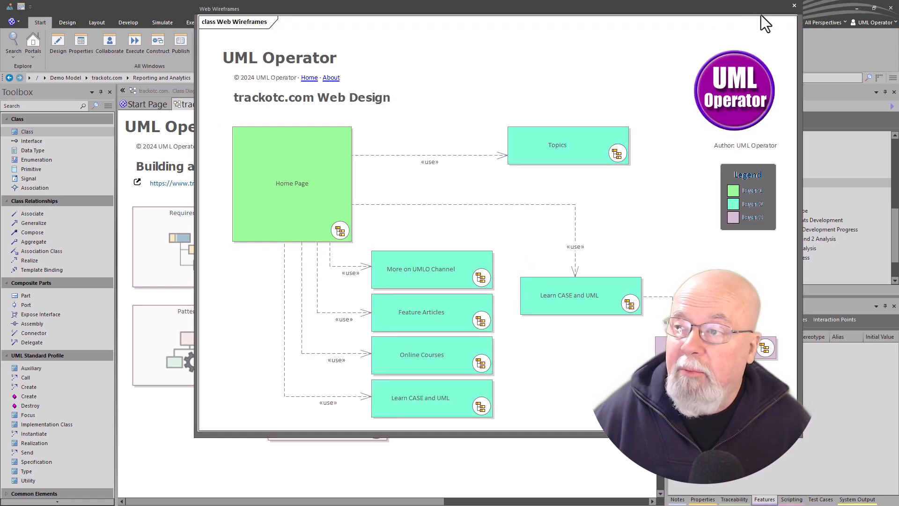
click(798, 6)
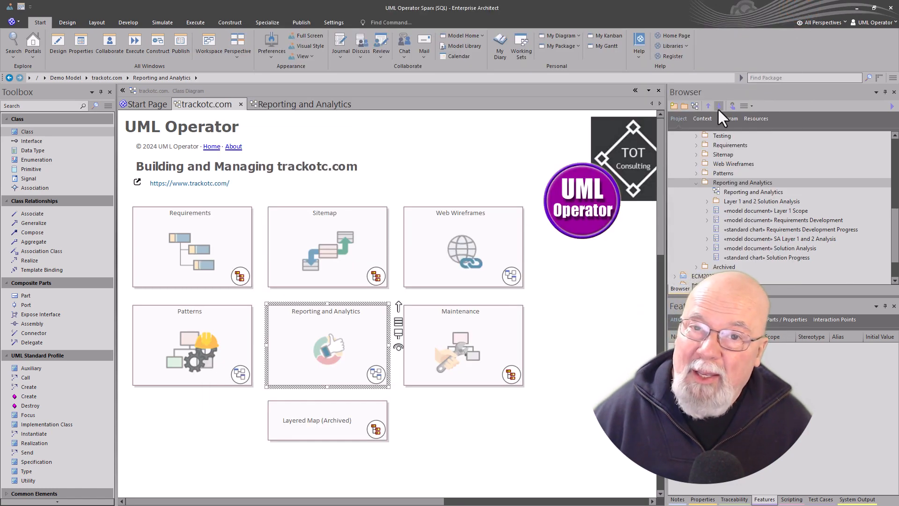